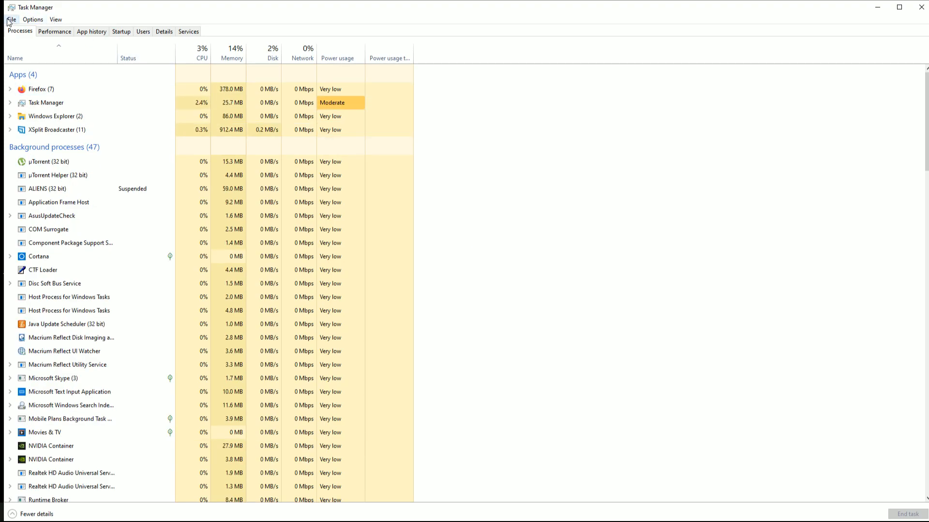
Run explorer.exe as a new task and close both Task Manager and the resulting File Explorer window
click(12, 20)
click(30, 29)
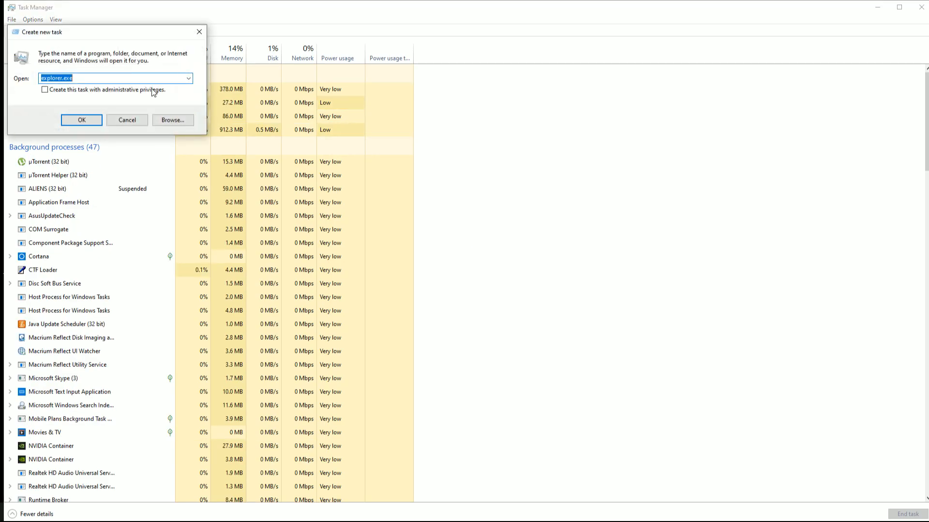
click(82, 120)
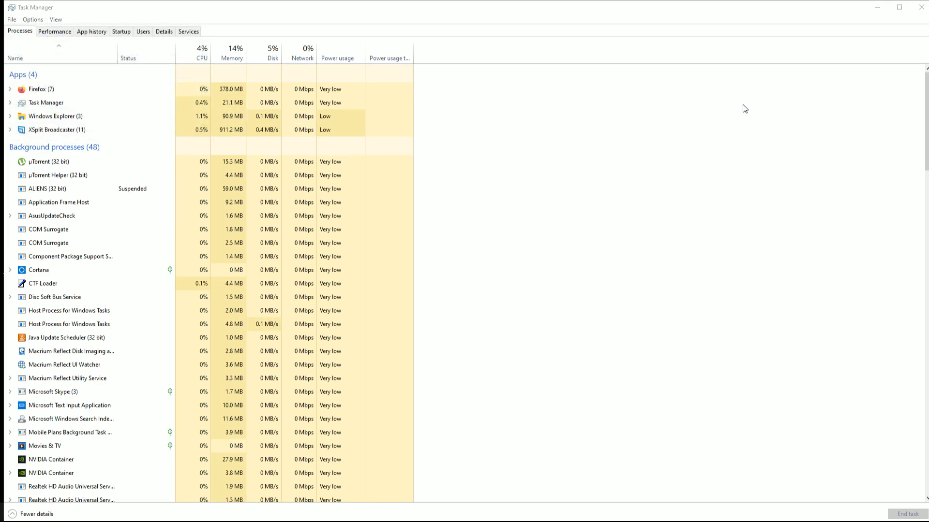
click(921, 8)
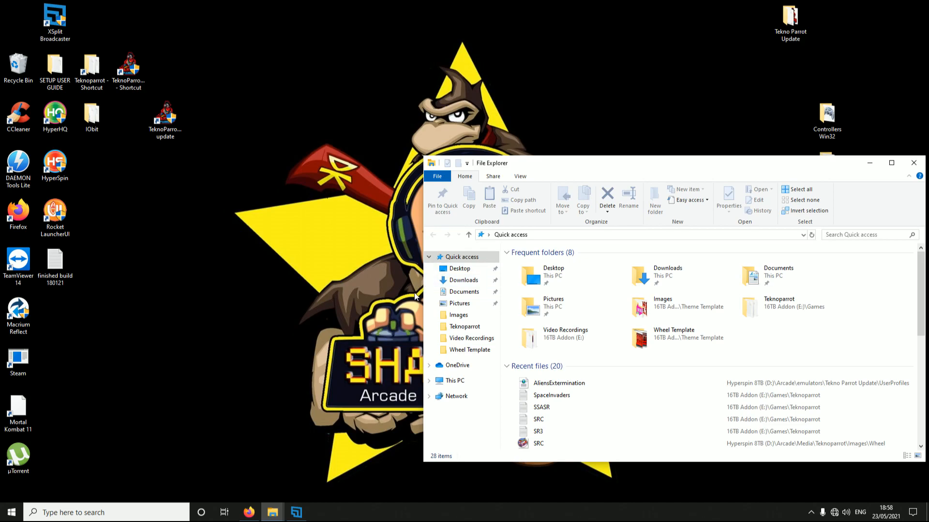
click(913, 163)
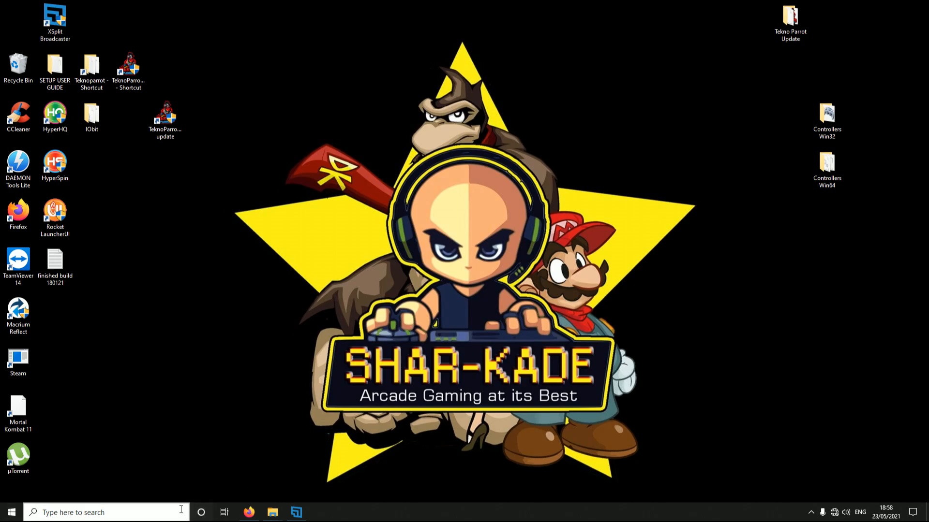
Find and open the Windows Services app and select the Windows Update service
click(130, 512)
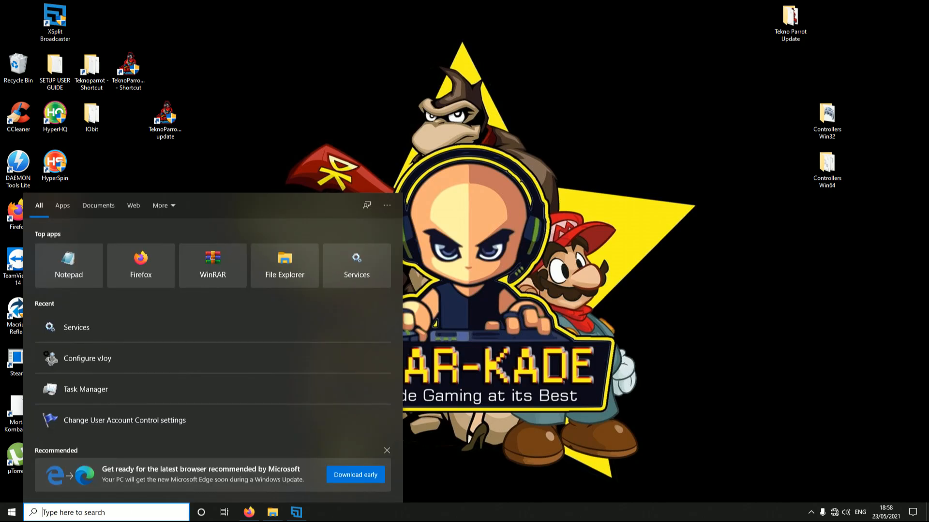
text(servi)
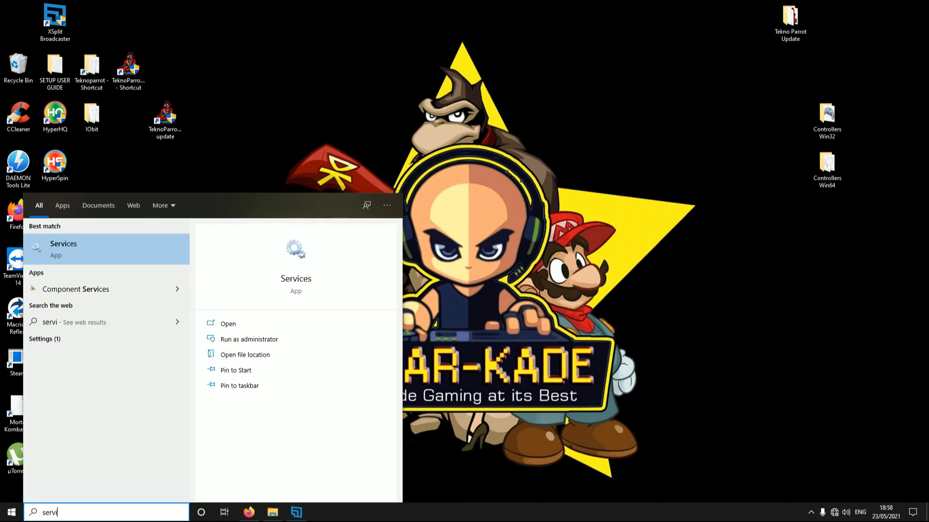
click(94, 246)
drag(426, 98, 426, 275)
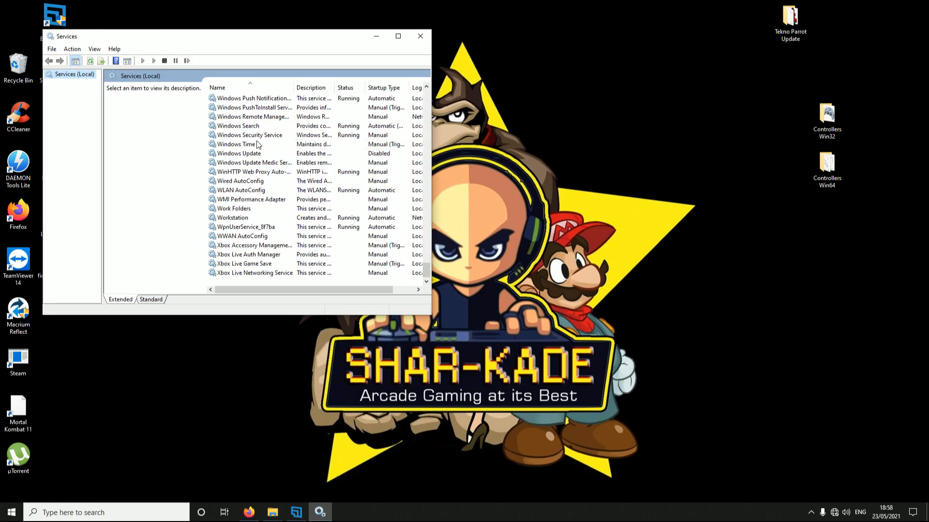
click(259, 156)
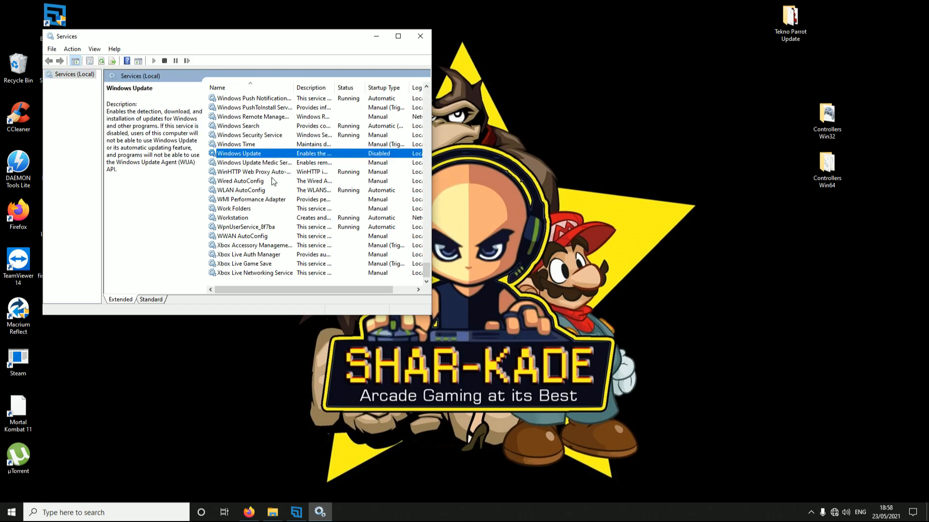
Set the Windows Update service's startup type to Disabled, apply it and close Services
right_click(350, 156)
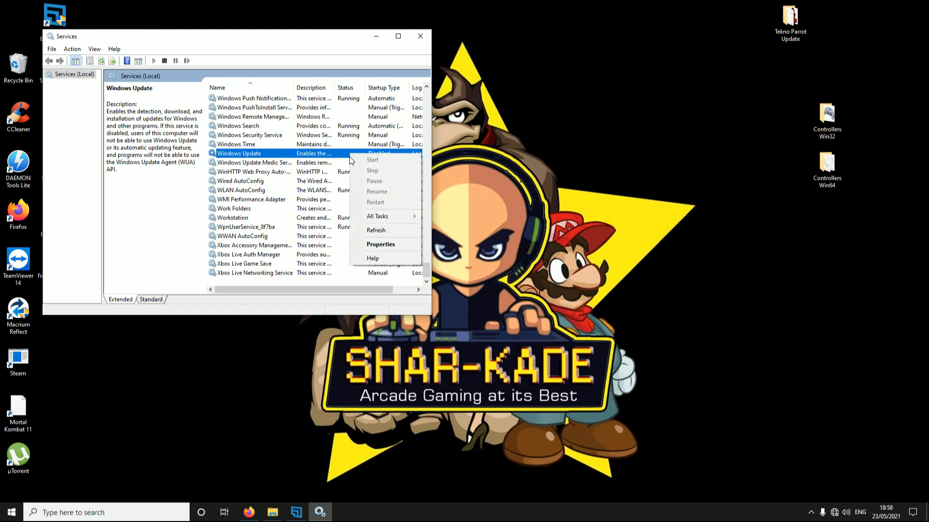
click(382, 245)
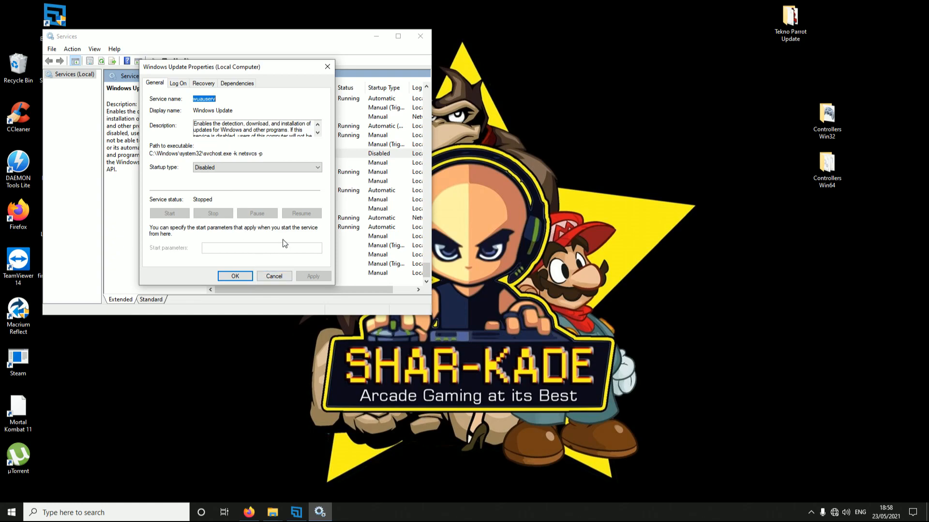
click(234, 169)
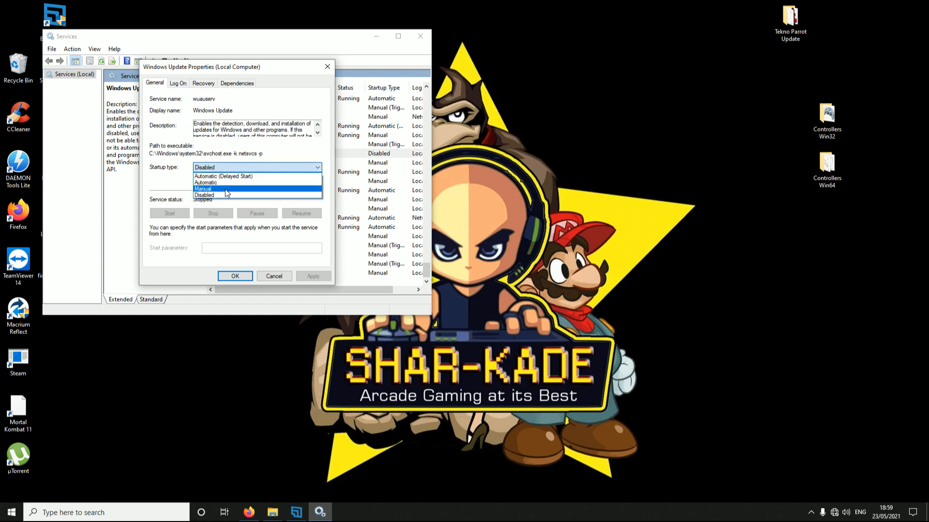
click(219, 196)
click(313, 276)
click(235, 276)
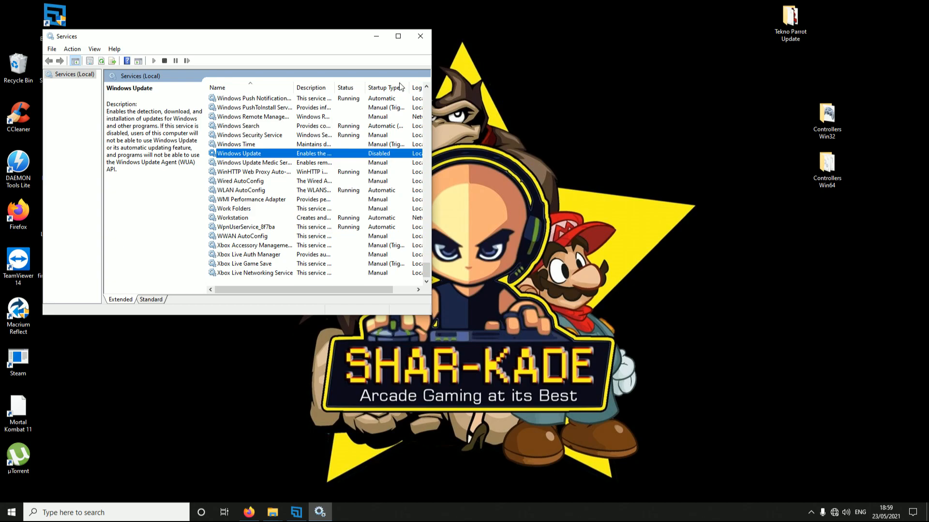
click(420, 39)
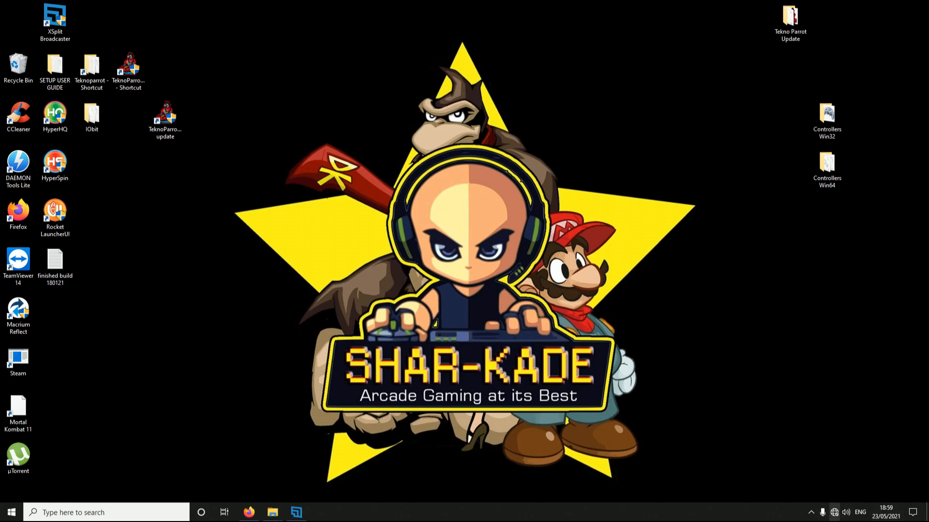
Check the network connection status from the Windows desktop
click(833, 517)
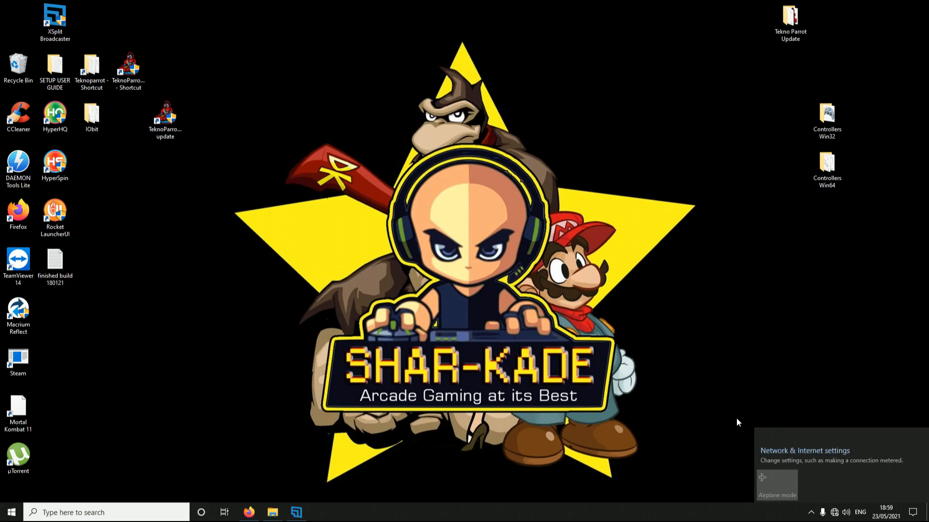
click(666, 430)
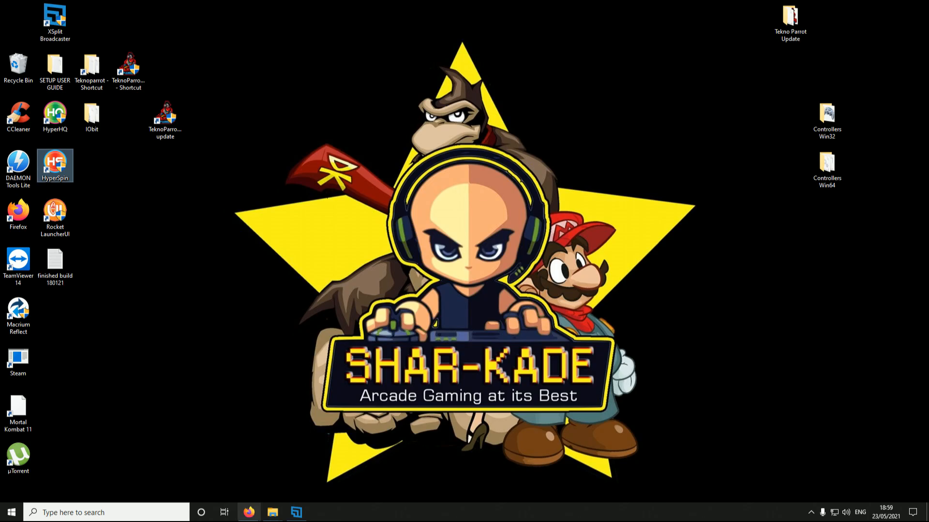
Switch to Firefox, load the bookmarked Site de ViRùS-M@N in a fresh tab and open its Arcade section
click(250, 512)
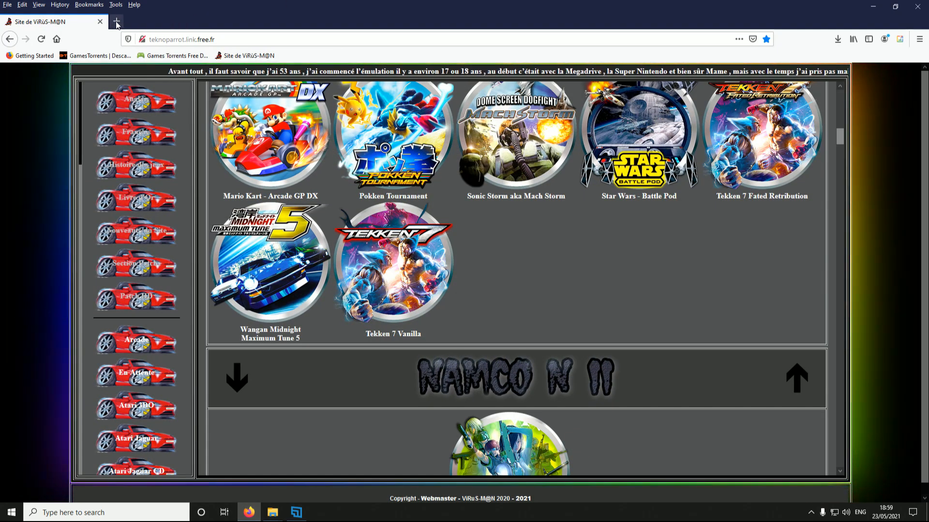
click(185, 19)
click(100, 22)
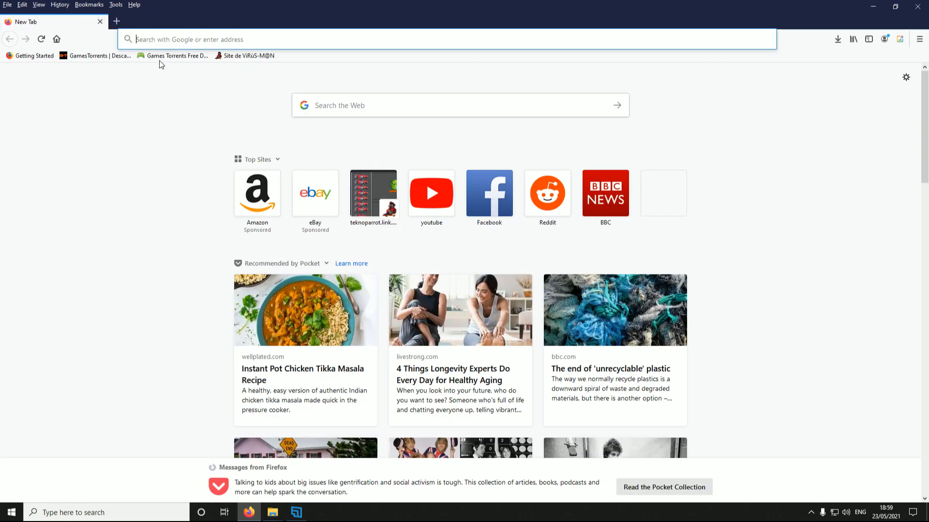
click(233, 57)
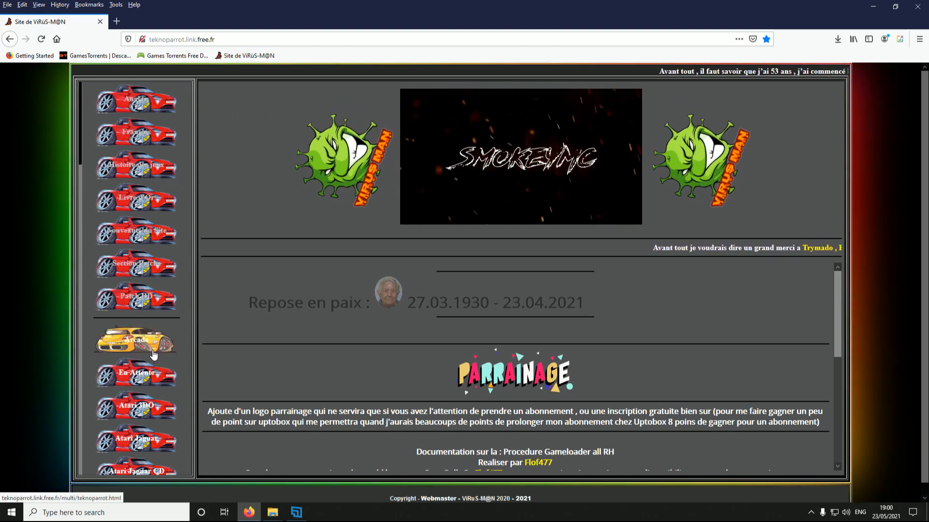
click(153, 354)
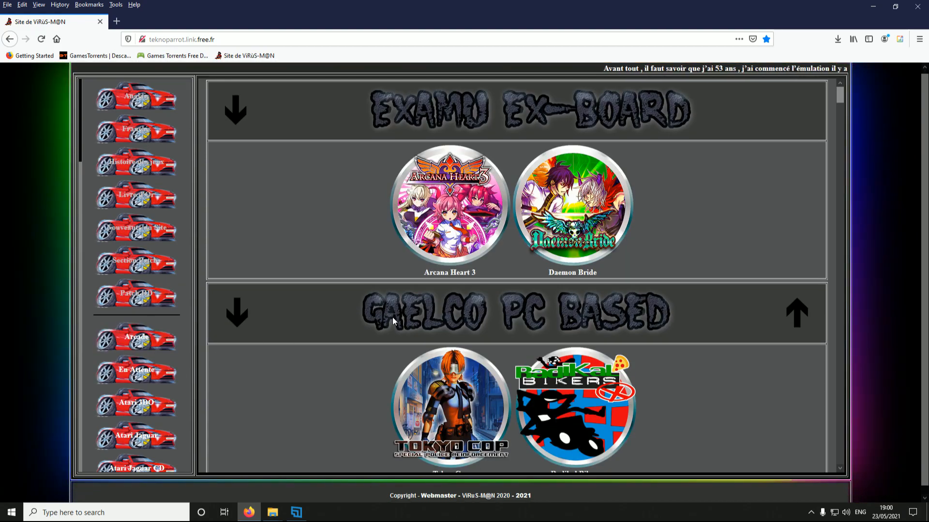
Look through the arcade game catalogue by hardware platform, down to the Clean Dumps section
scroll(393, 317, down, 1)
scroll(490, 348, down, 15)
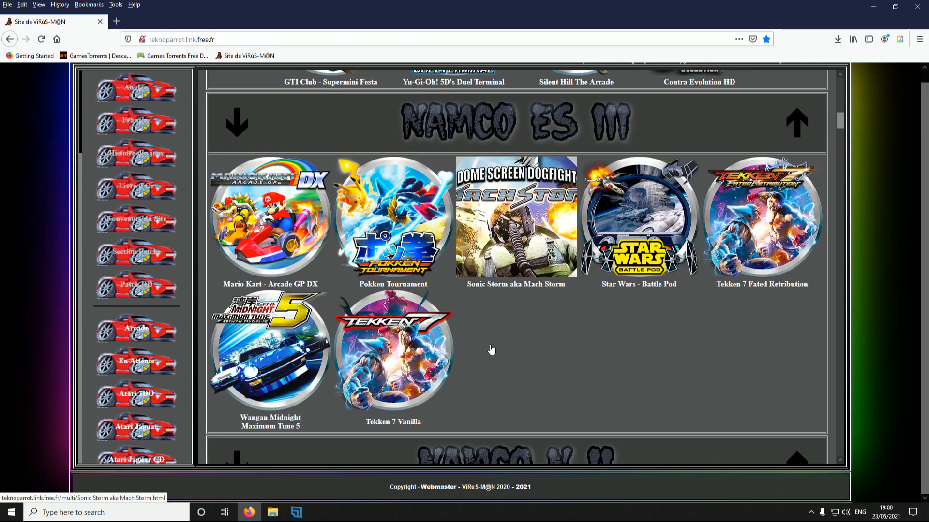
scroll(491, 349, down, 15)
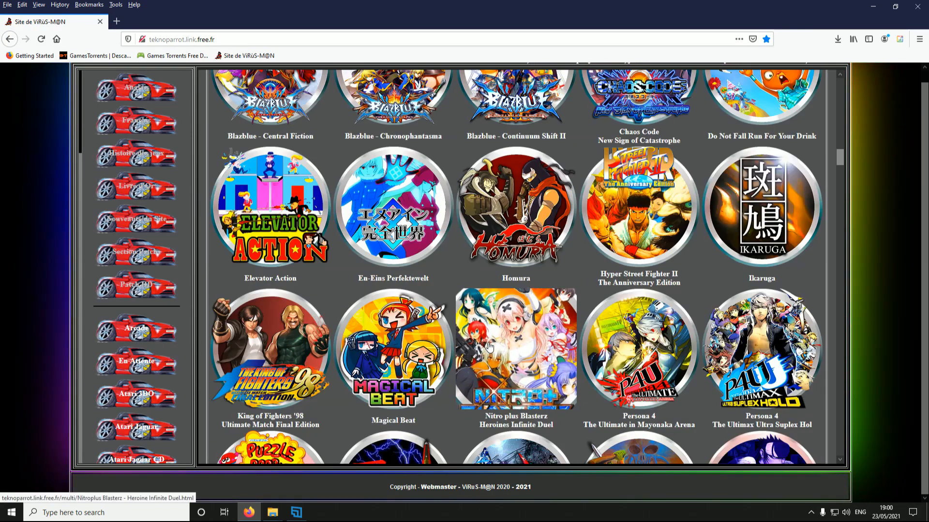
scroll(488, 342, down, 8)
scroll(487, 342, up, 8)
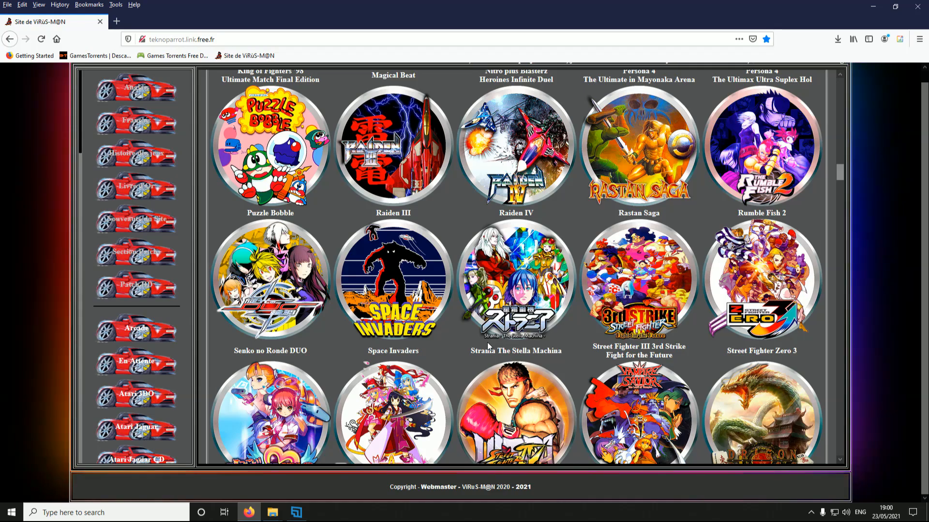
scroll(487, 343, down, 12)
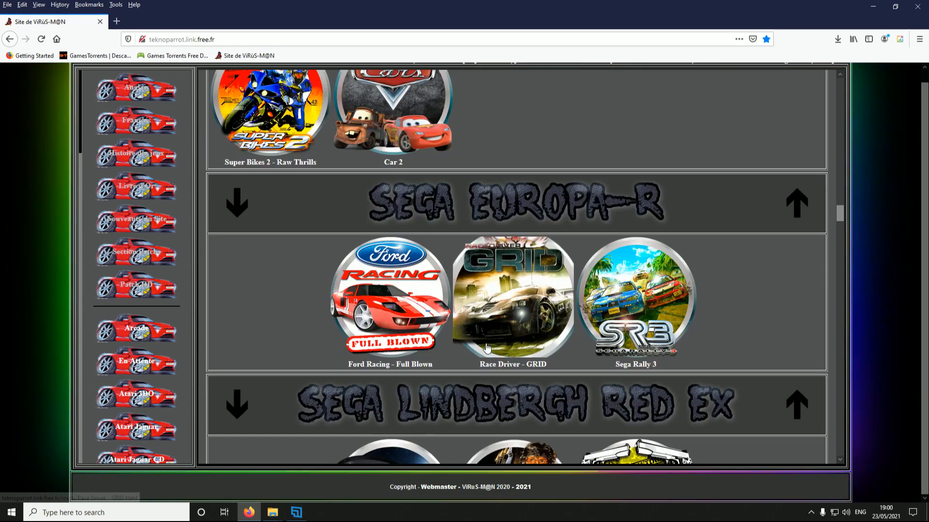
scroll(486, 347, down, 20)
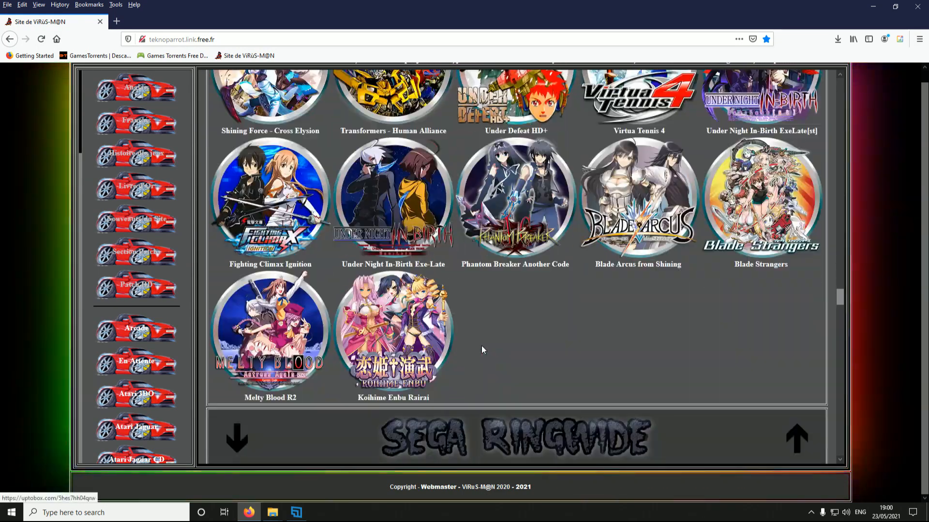
scroll(481, 347, down, 20)
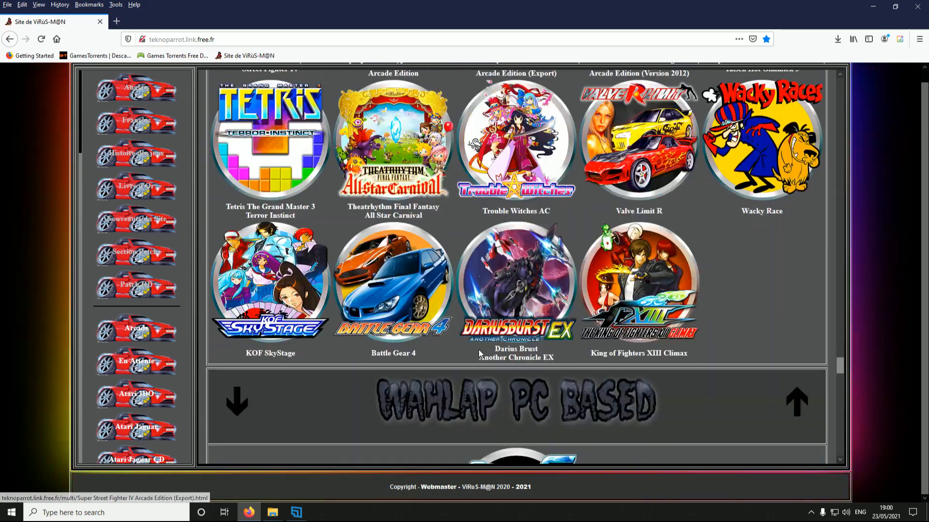
scroll(479, 354, down, 20)
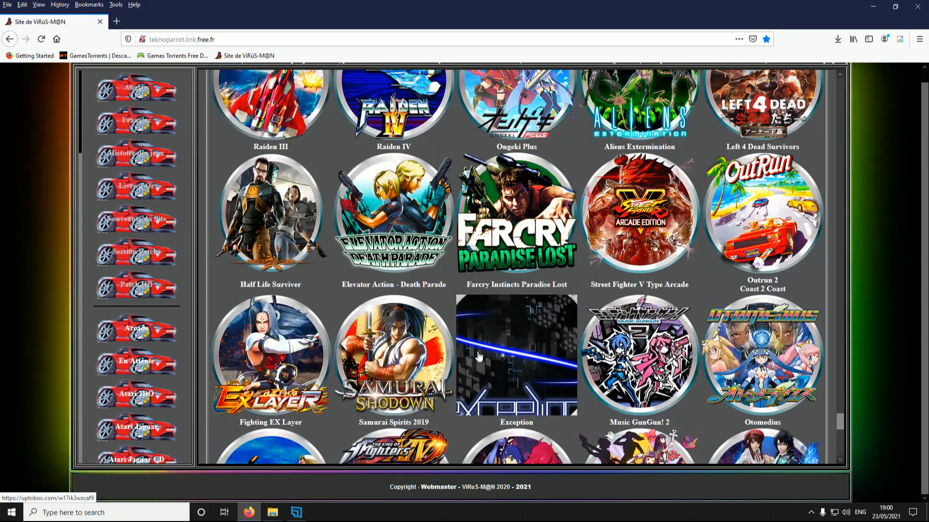
scroll(479, 357, down, 7)
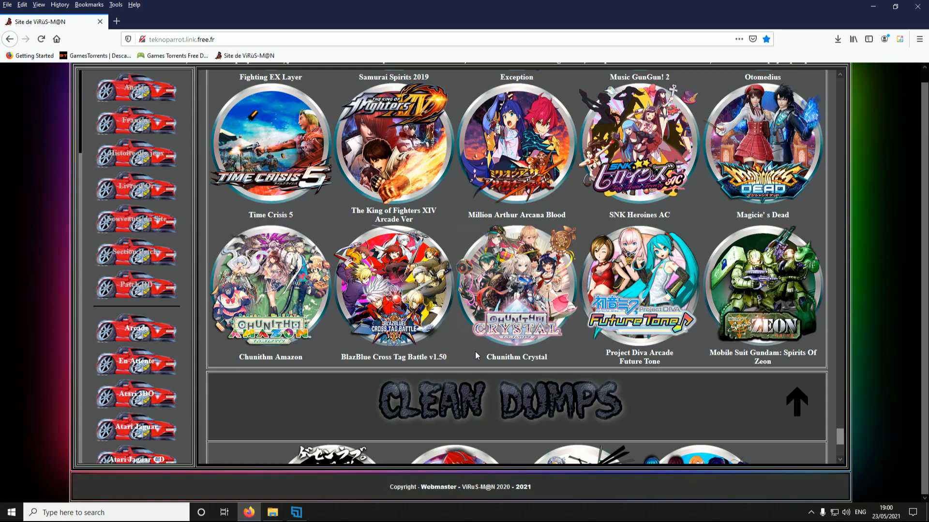
scroll(471, 352, down, 6)
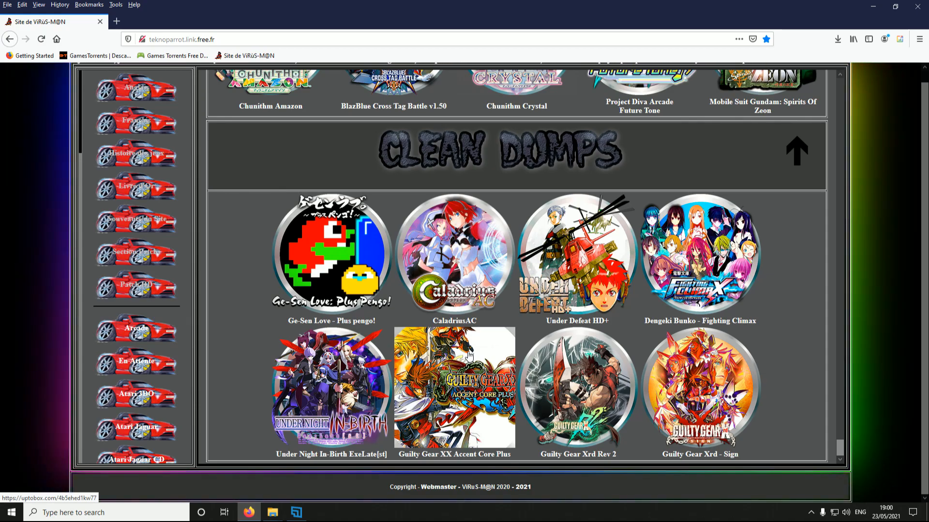
Review the catalogue back up through the Autres Lanceurs and Jeux Patreon sections to the Street Fighter and Tetris titles
scroll(505, 368, up, 7)
scroll(505, 369, down, 7)
scroll(506, 368, up, 7)
scroll(501, 363, up, 3)
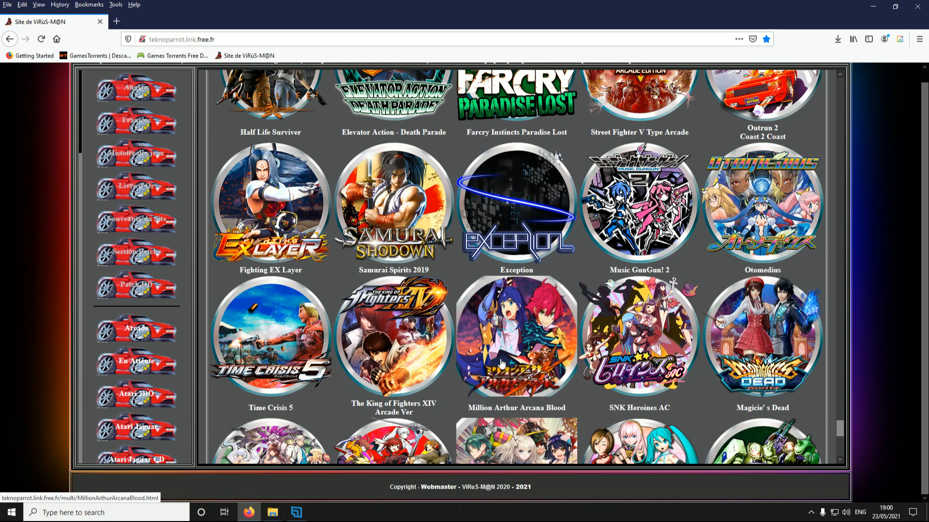
scroll(501, 363, up, 9)
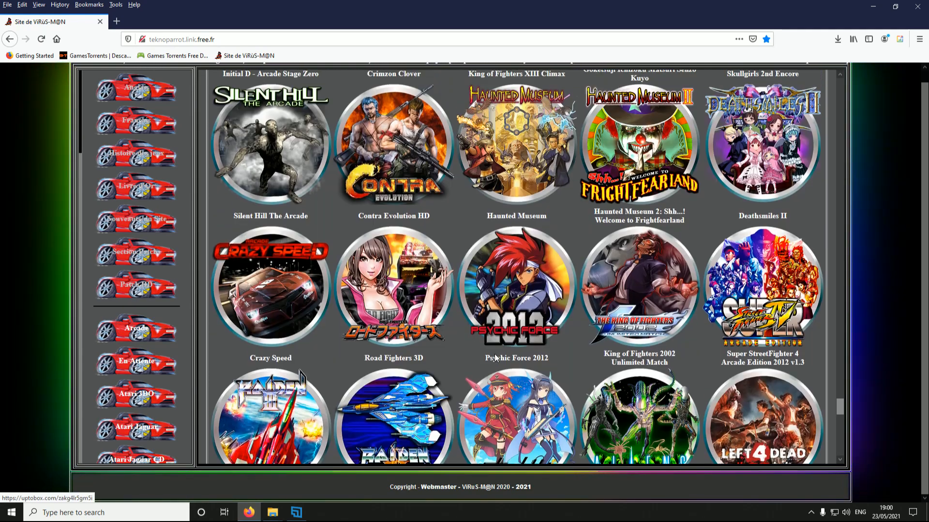
scroll(494, 358, up, 4)
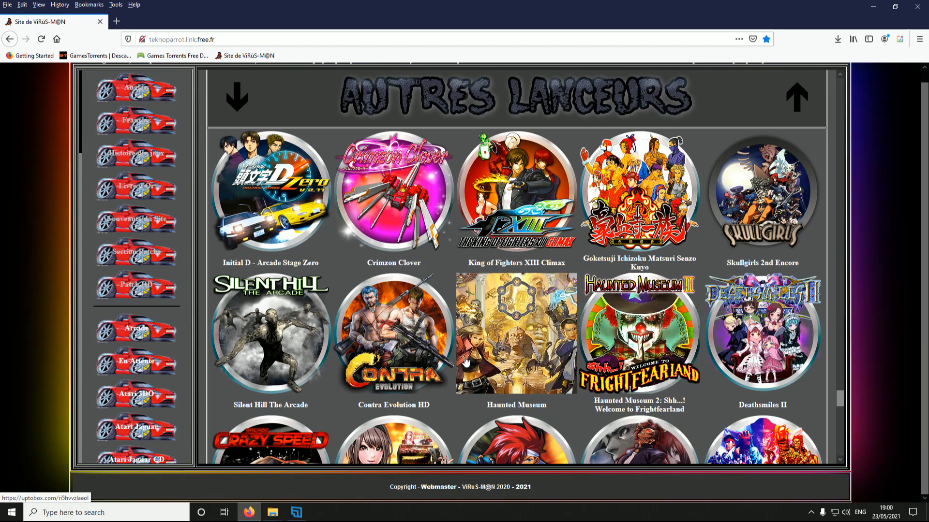
scroll(473, 363, up, 7)
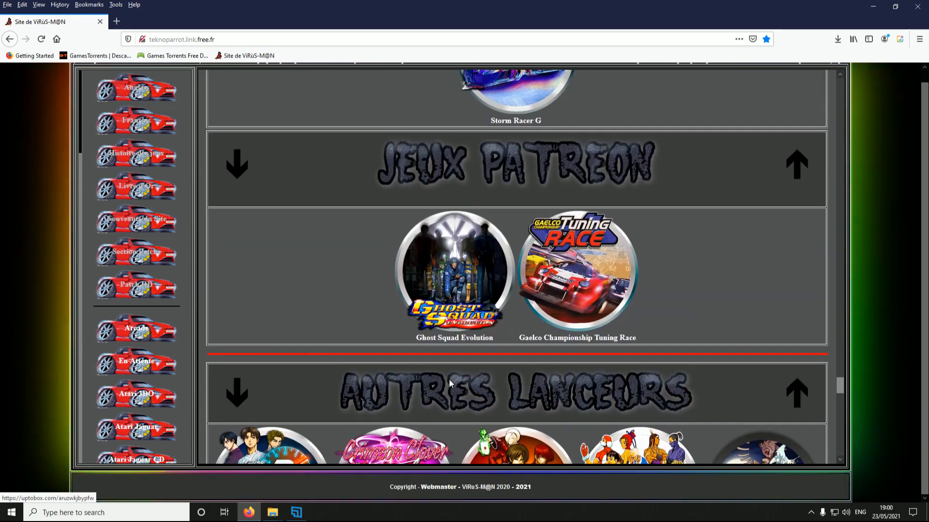
scroll(449, 379, up, 15)
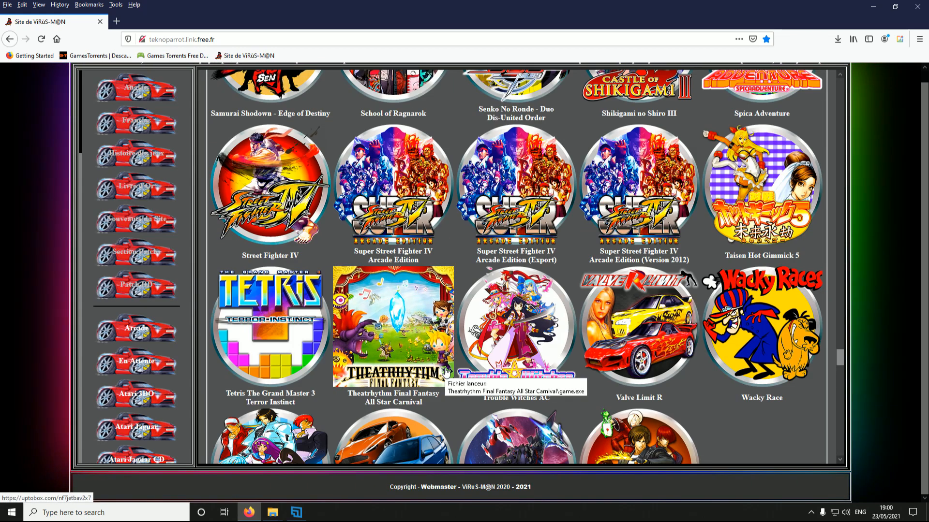
Open the Uptobox link for Tetris The Grand Master 3 Terror Instinct and close the advertising pop-up
click(269, 335)
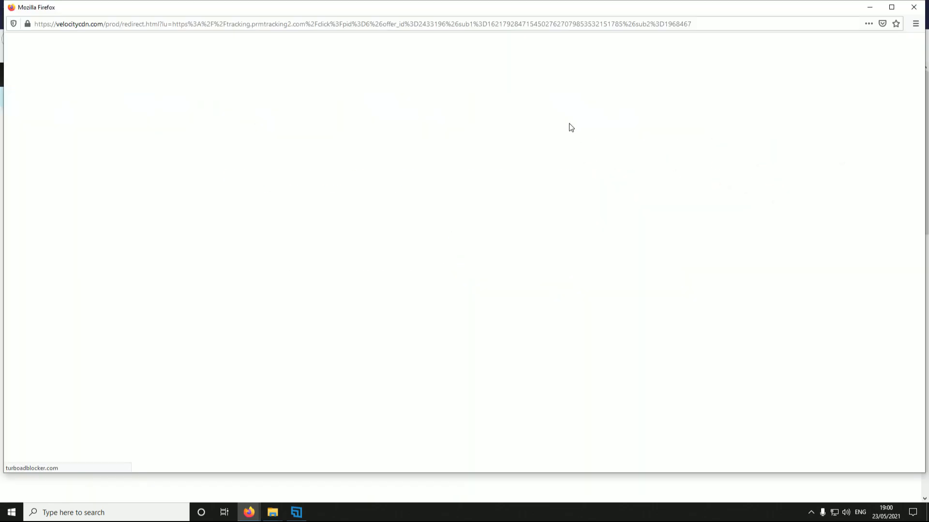
click(904, 12)
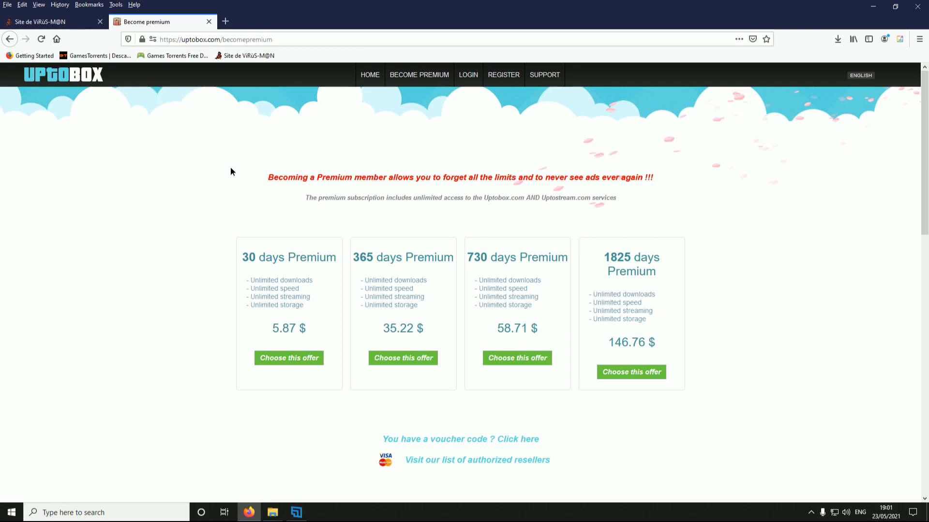
Return to the Tetris The Grand Master 3 download page on Uptobox and close its tab
key(alt+Left)
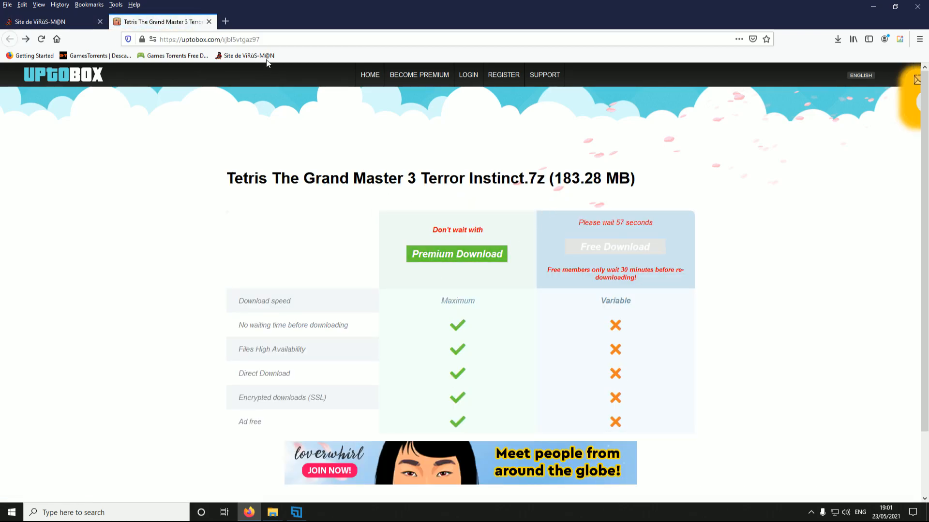
click(209, 21)
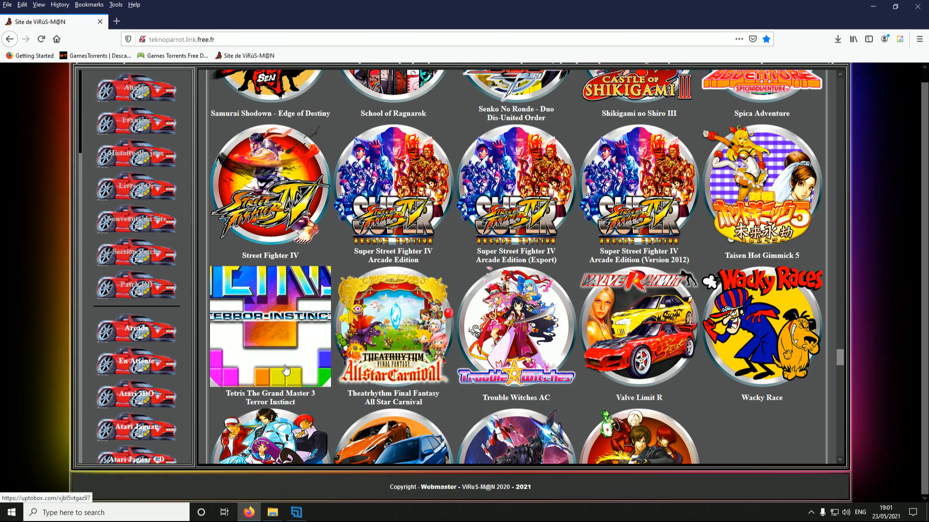
Save the Tetris The Grand Master 3 Terror Instinct picture to the Desktop as the PNG image TetrisTheGrandMaster3TerrorInstinct
mouse_move(318, 384)
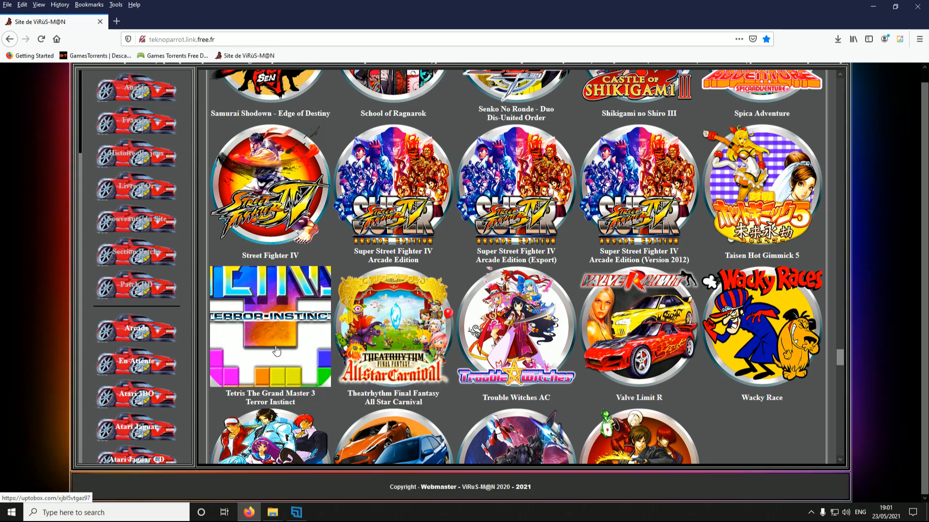
scroll(339, 297, down, 3)
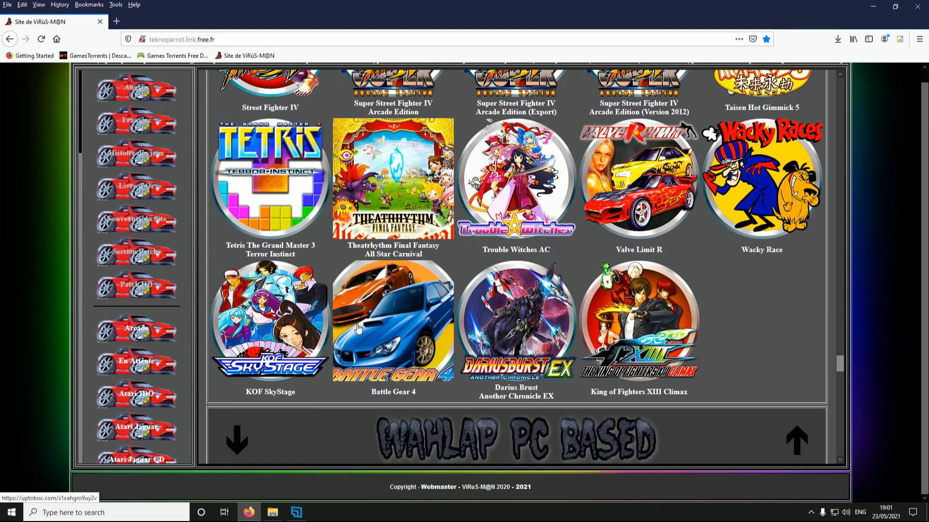
scroll(335, 332, up, 3)
scroll(335, 332, down, 2)
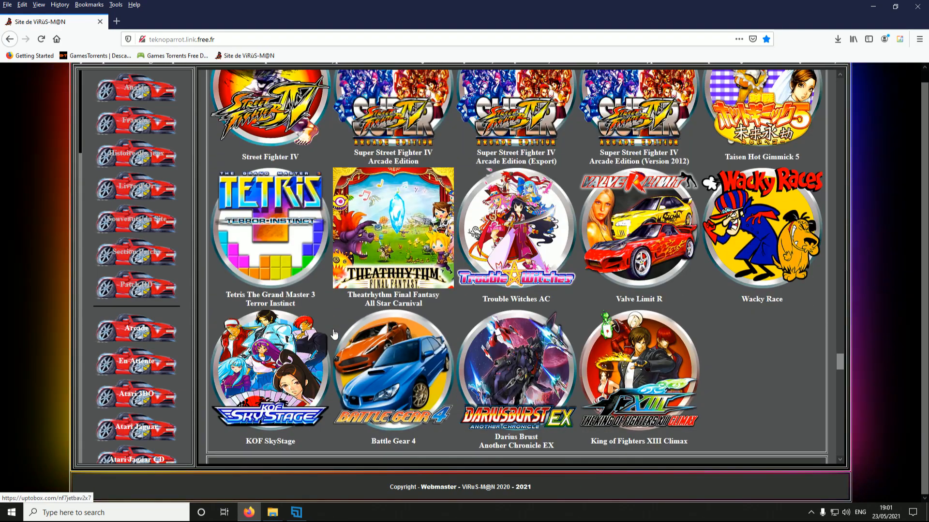
right_click(282, 223)
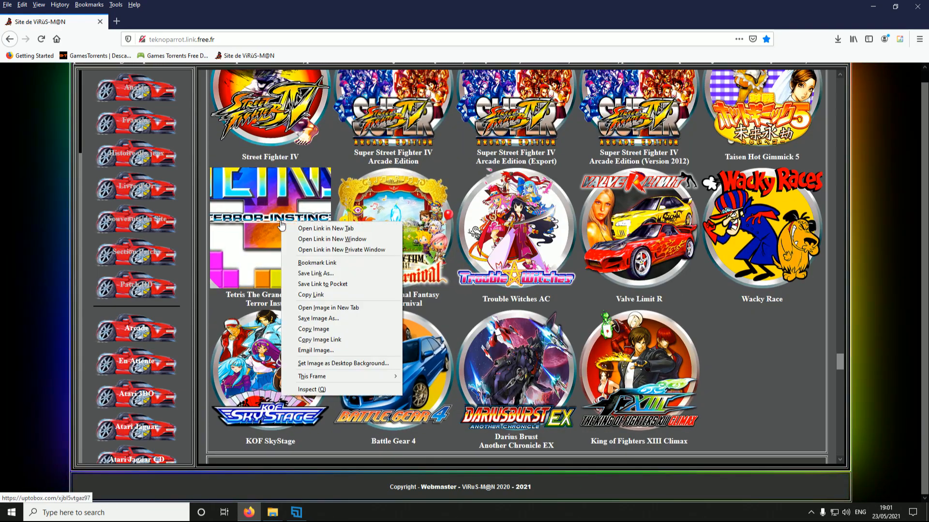
click(314, 320)
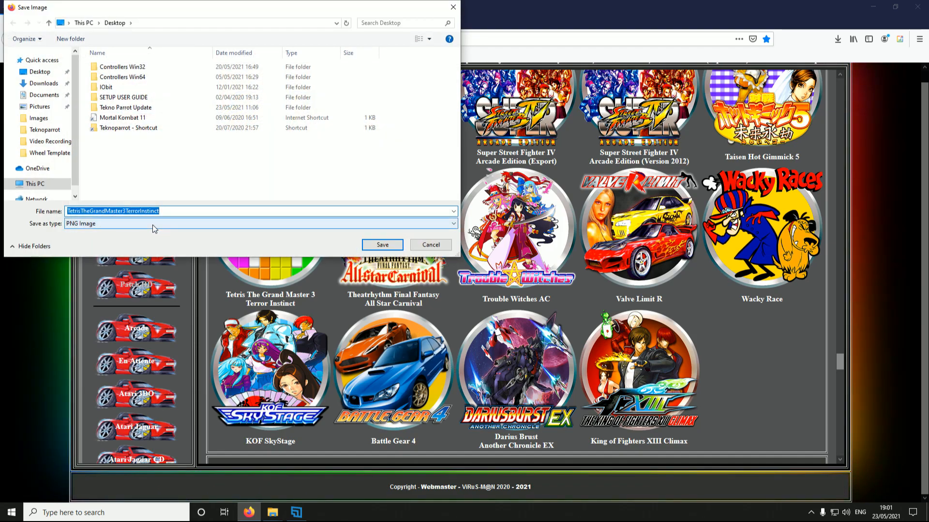
click(377, 245)
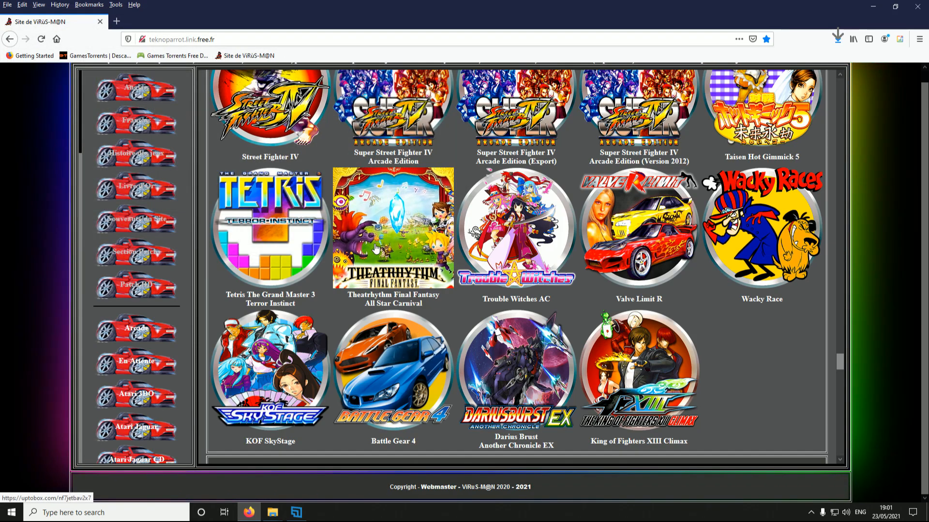
right_click(265, 254)
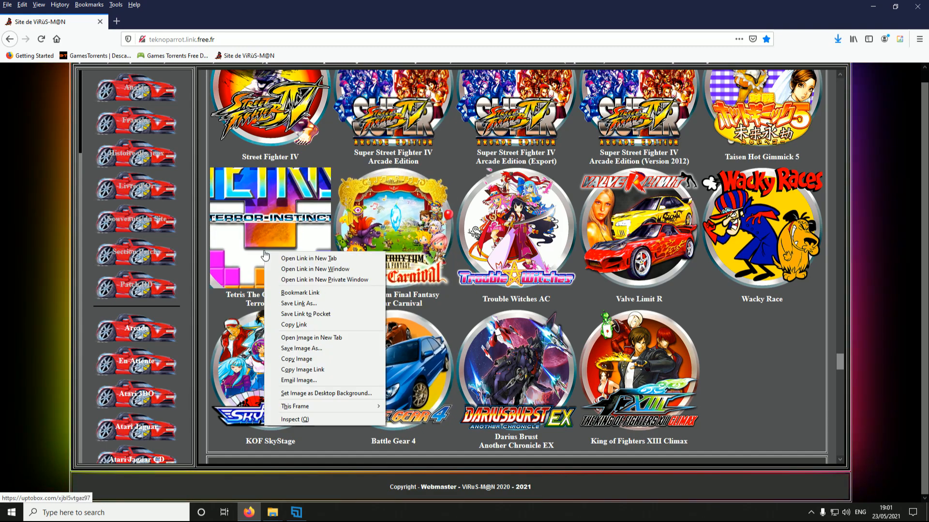
click(300, 349)
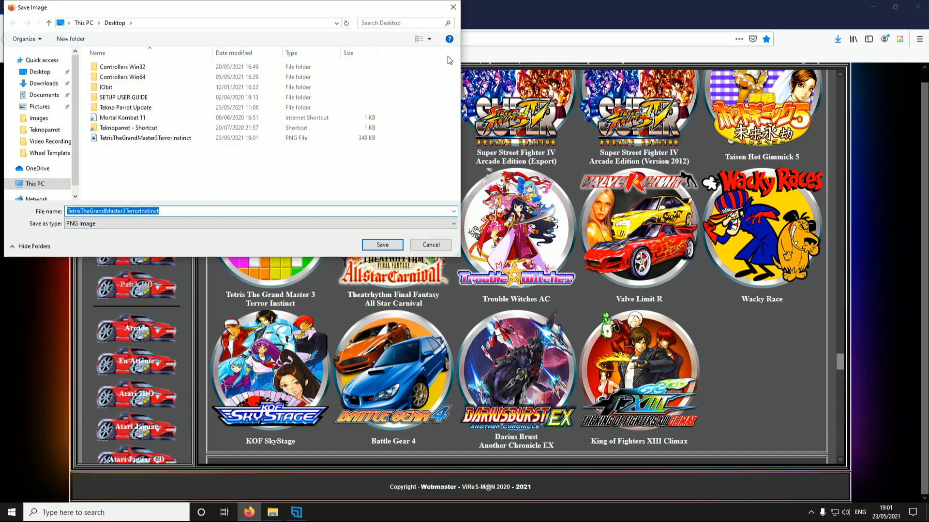
click(455, 10)
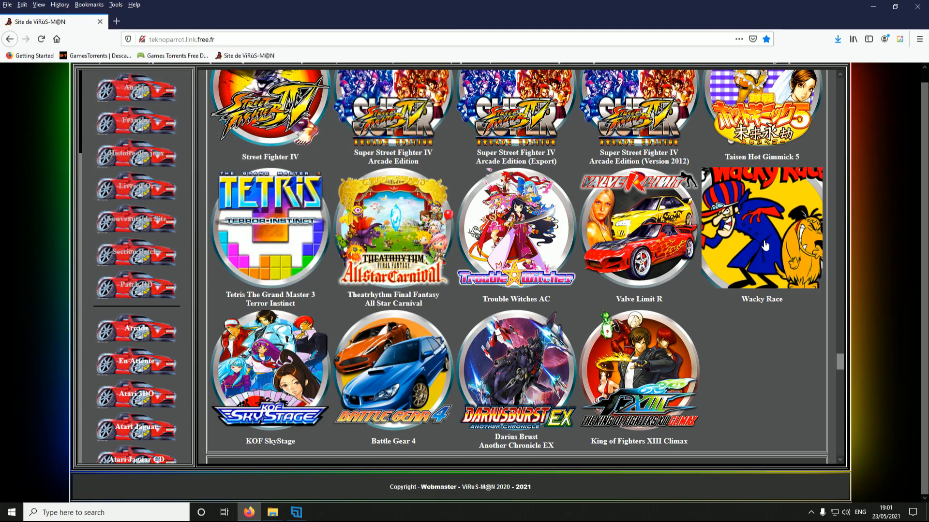
Minimise the browser and open the Hyperspin 8TB (D:) drive in File Explorer
click(873, 6)
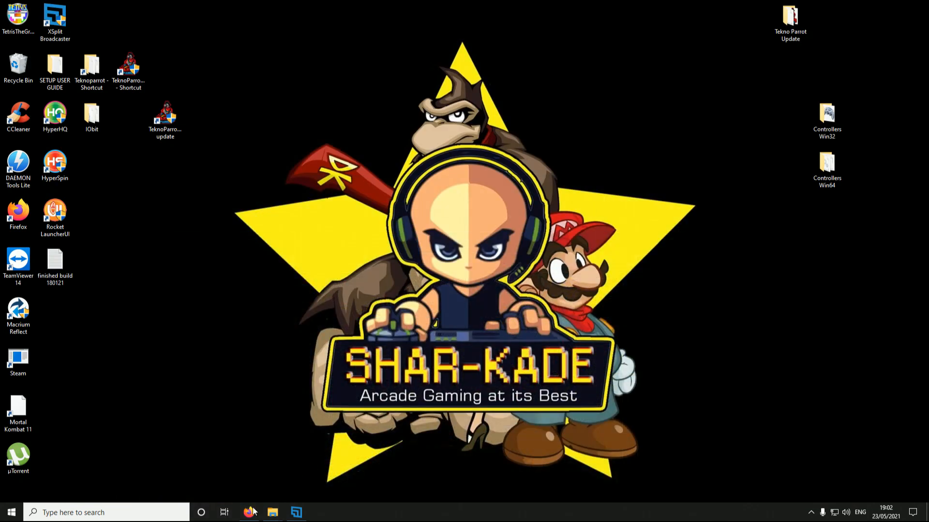
click(12, 512)
click(181, 253)
click(835, 376)
double_click(835, 376)
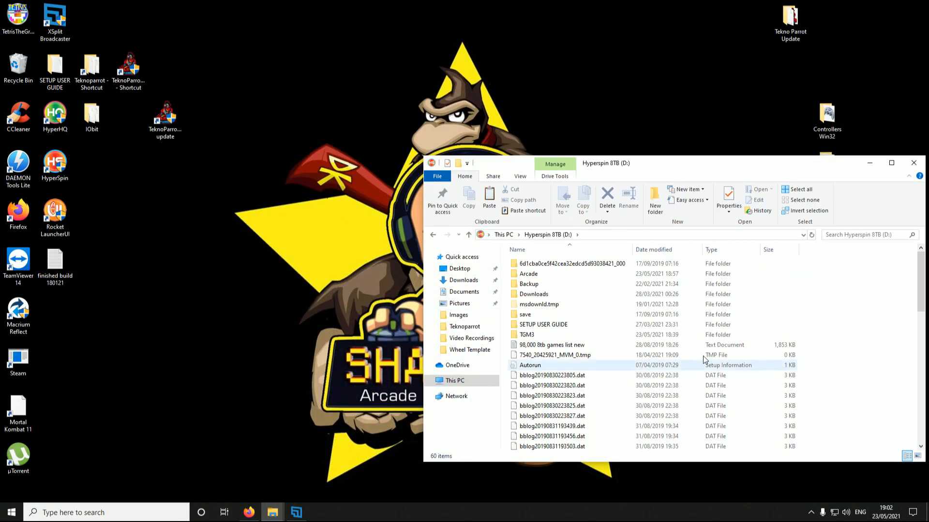
Open the emulators folder inside the drive's Arcade folder
click(536, 276)
double_click(535, 276)
scroll(538, 348, down, 12)
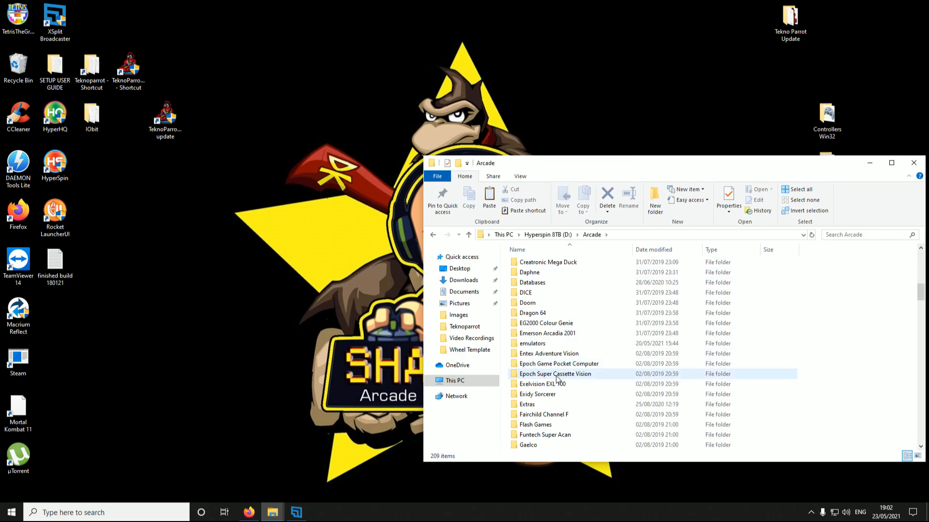
scroll(543, 438, down, 3)
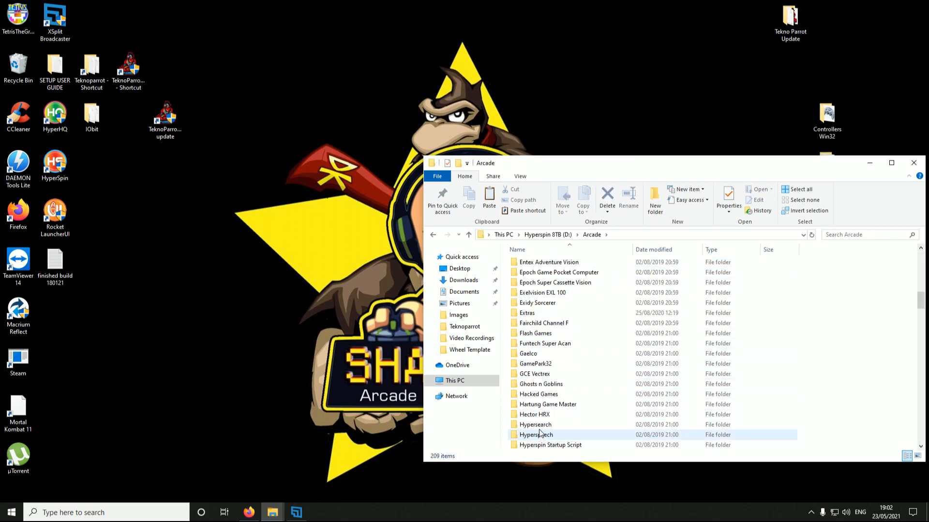
scroll(538, 348, up, 3)
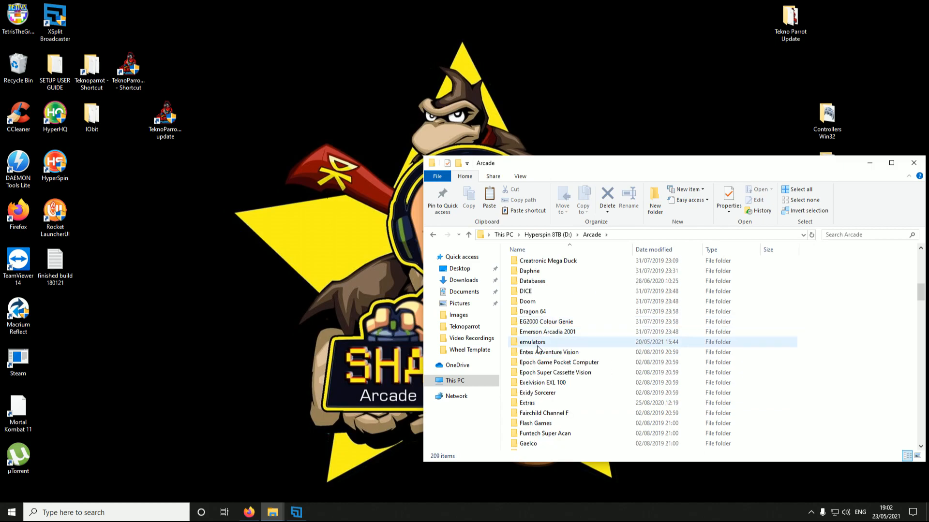
double_click(537, 344)
Open the Icons folder of the Tekno Parrot Update emulator
scroll(547, 404, down, 15)
scroll(547, 405, down, 20)
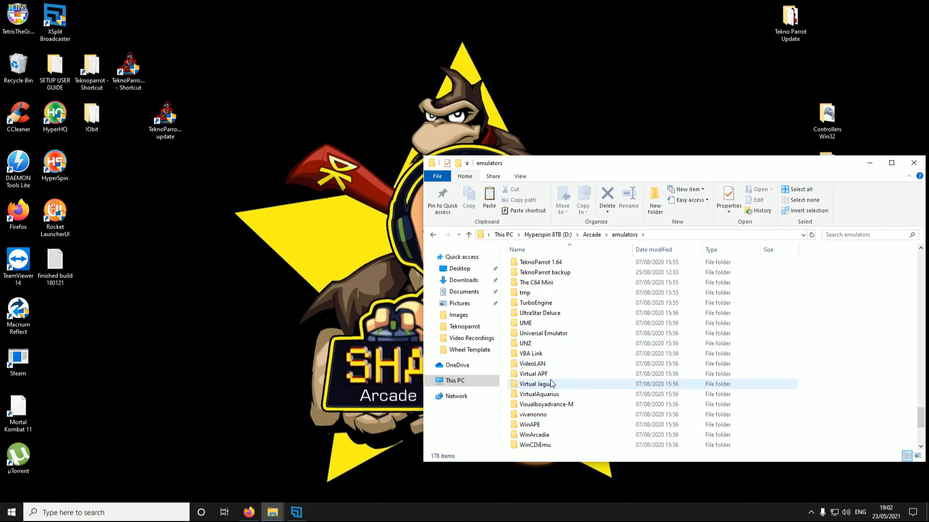
scroll(554, 348, up, 1)
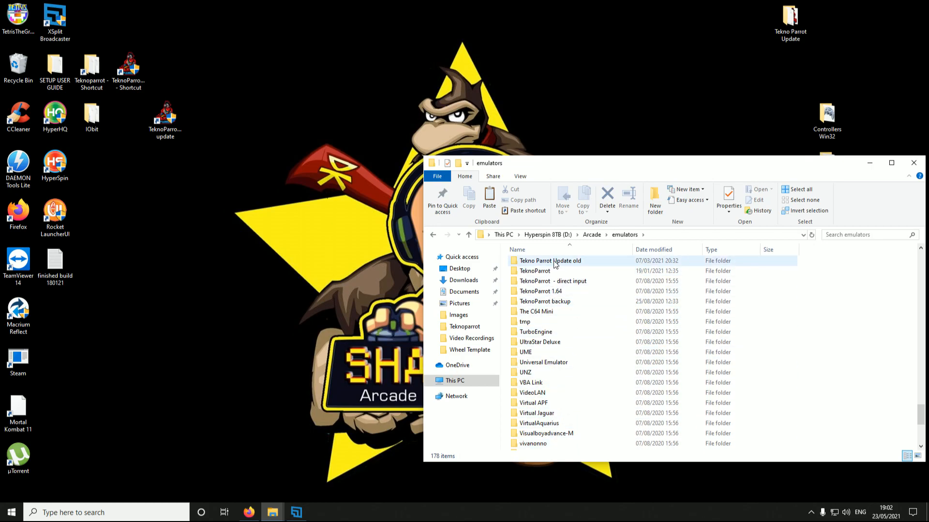
scroll(556, 271, up, 1)
click(568, 285)
double_click(569, 286)
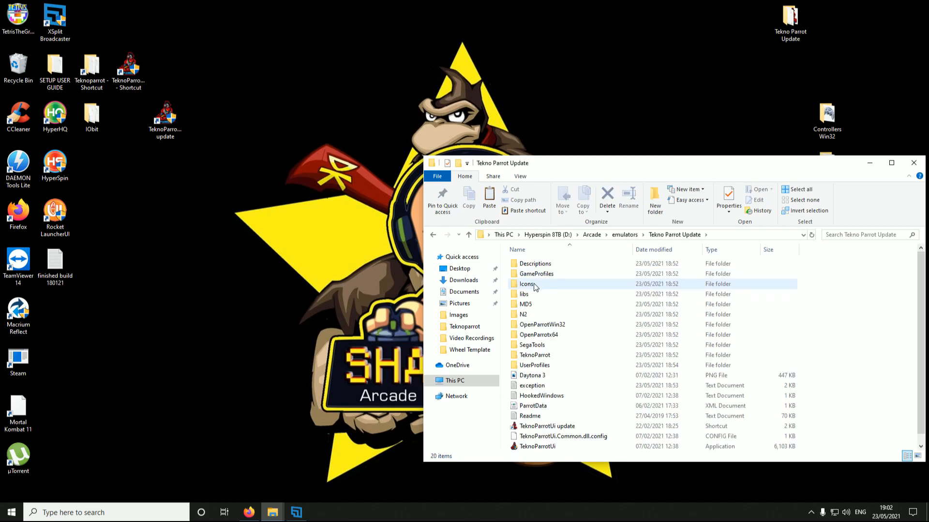
double_click(533, 284)
Look through the game icons in the Tekno Parrot Update Icons folder from start to end
scroll(701, 336, down, 10)
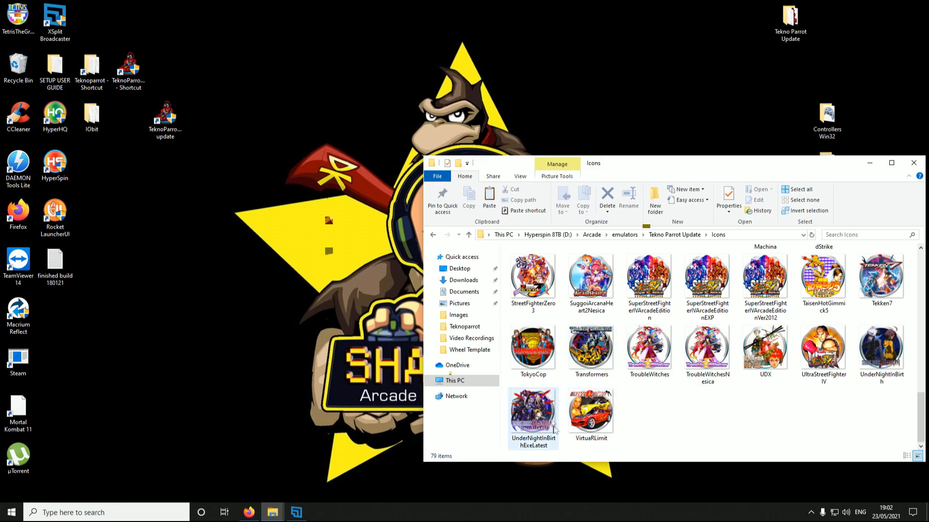
scroll(698, 424, up, 8)
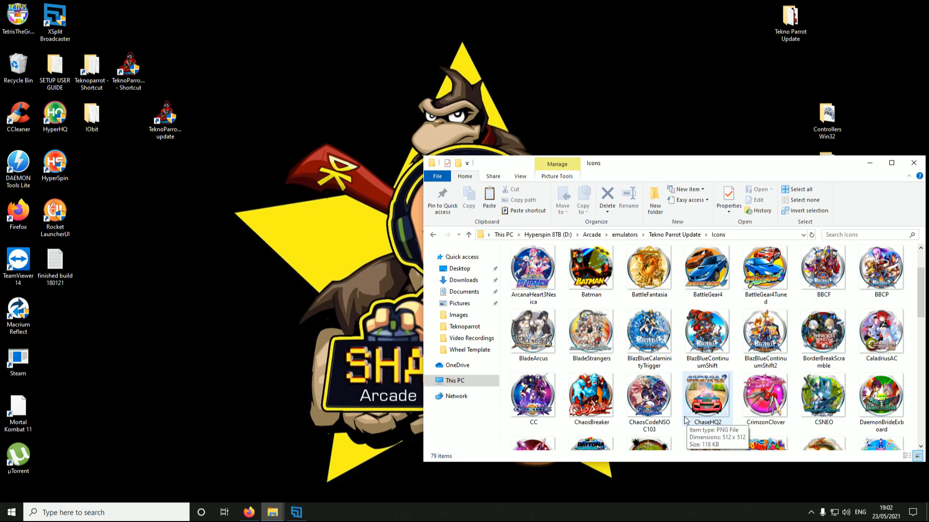
scroll(682, 417, down, 8)
scroll(662, 413, up, 2)
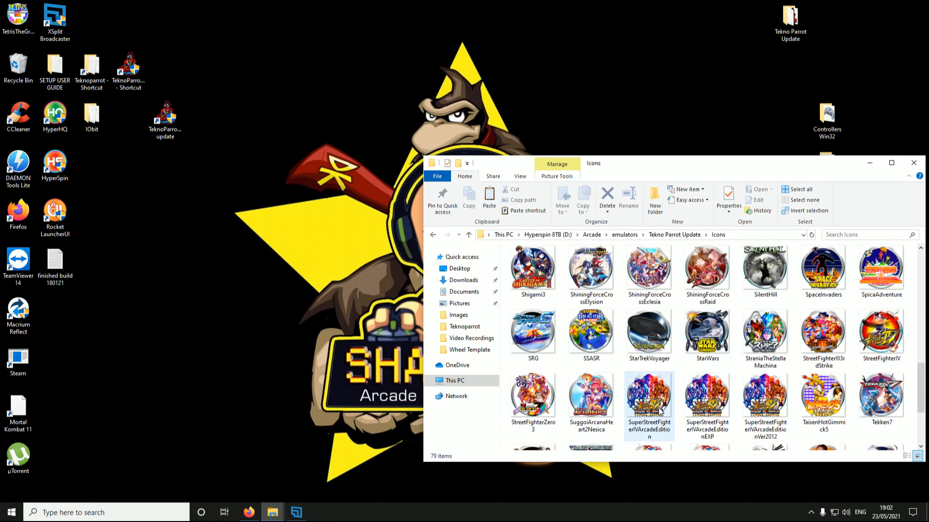
scroll(658, 410, down, 2)
scroll(648, 409, up, 2)
scroll(645, 409, up, 8)
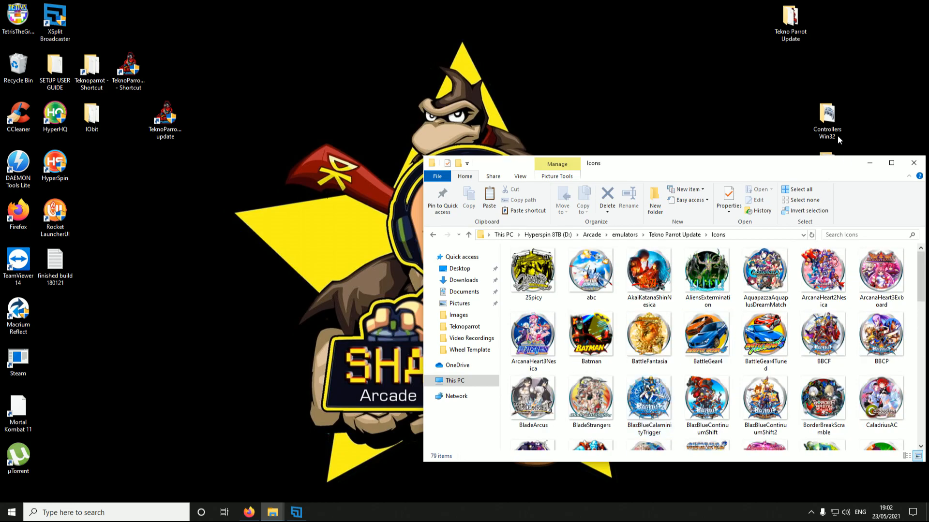
Go back to the Hyperspin 8TB (D:) drive and open the Media folder inside Arcade
click(535, 235)
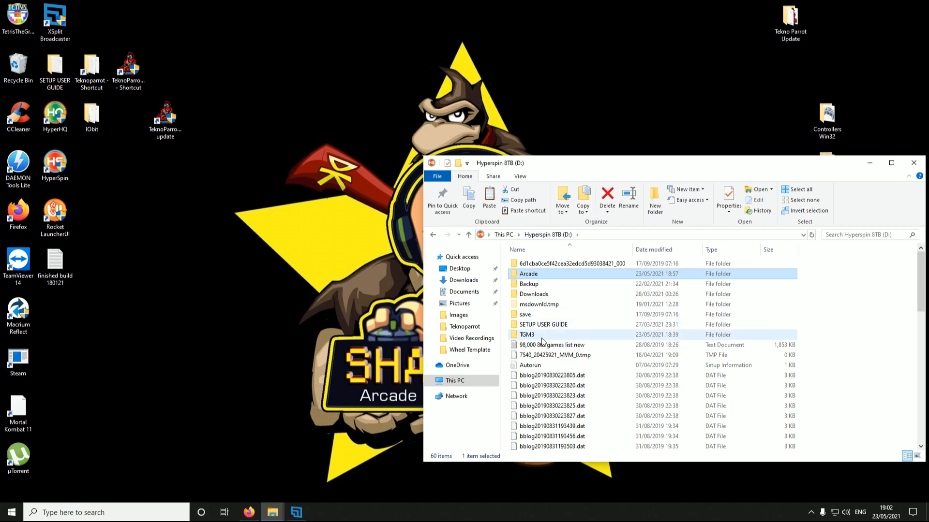
double_click(530, 275)
scroll(541, 339, down, 15)
scroll(545, 344, down, 10)
double_click(534, 407)
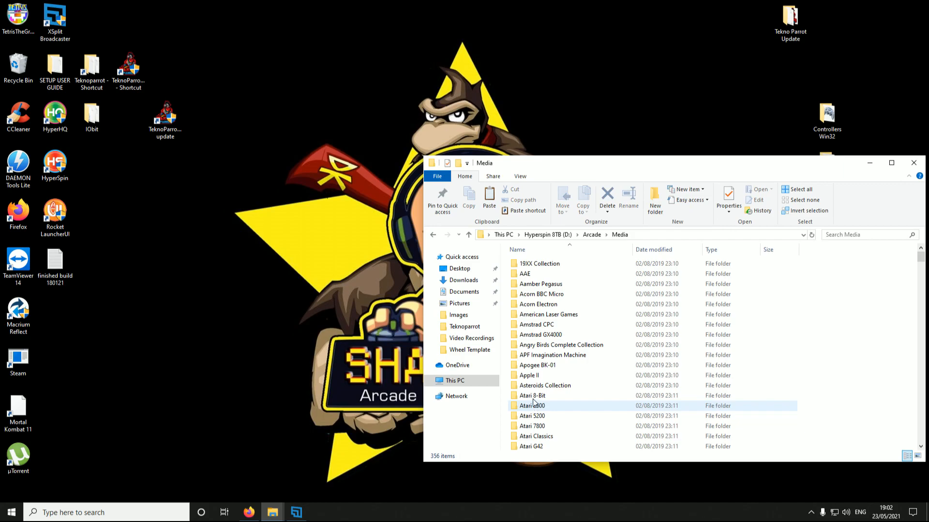
Open the Wheel folder under Teknoparrot's Images in the Media folder
scroll(542, 339, down, 20)
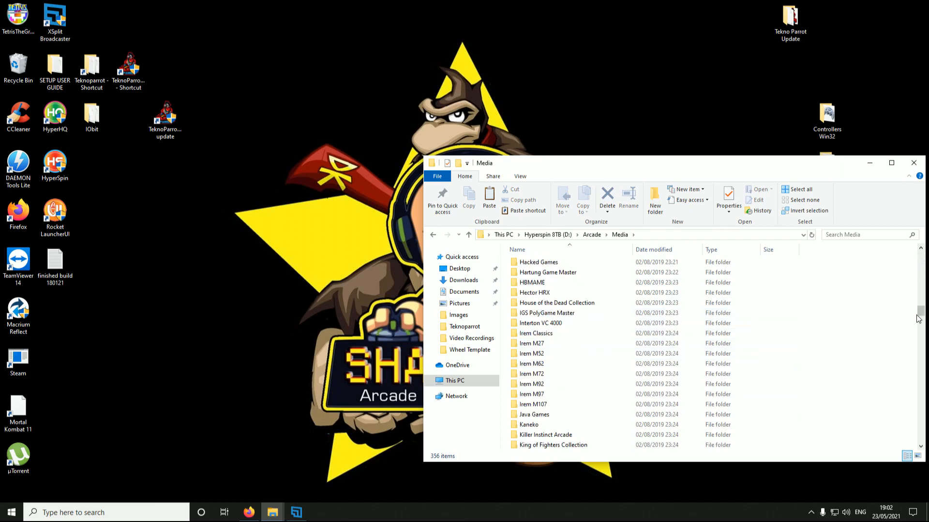
drag(921, 317, 909, 426)
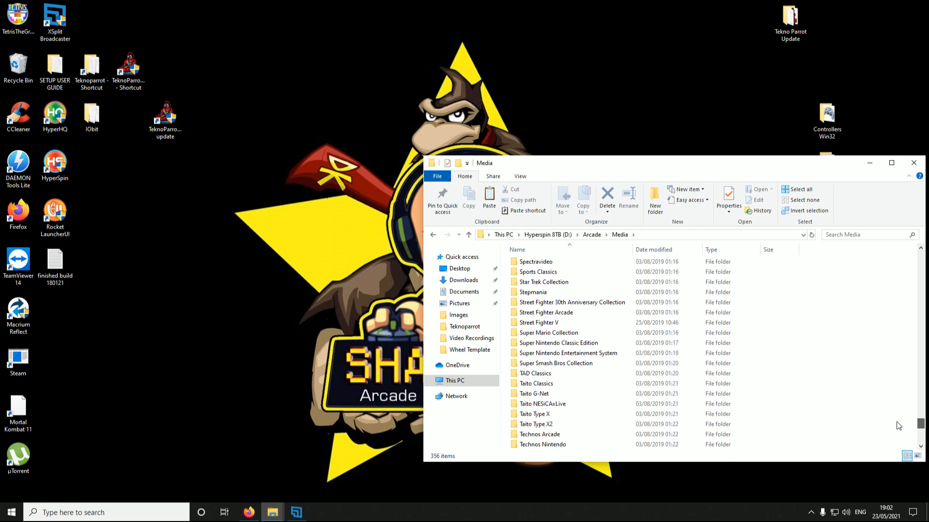
scroll(599, 392, down, 2)
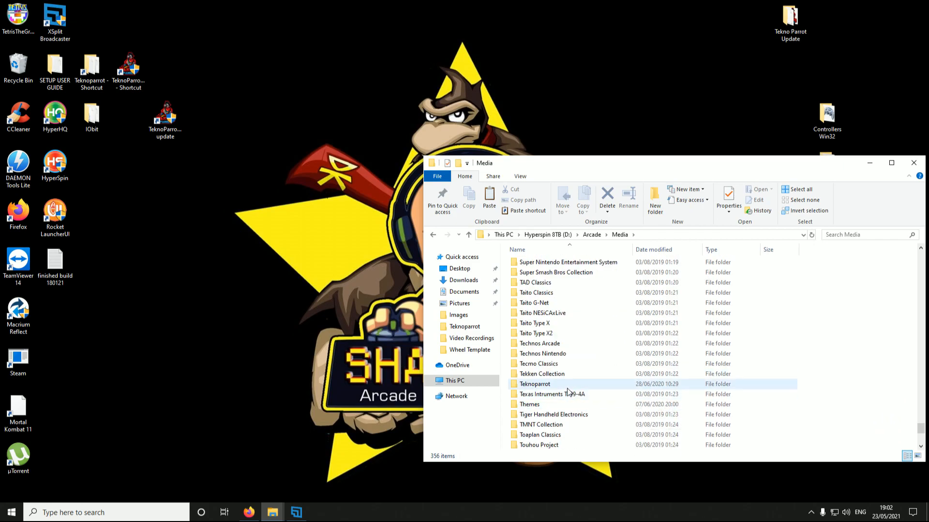
mouse_move(540, 385)
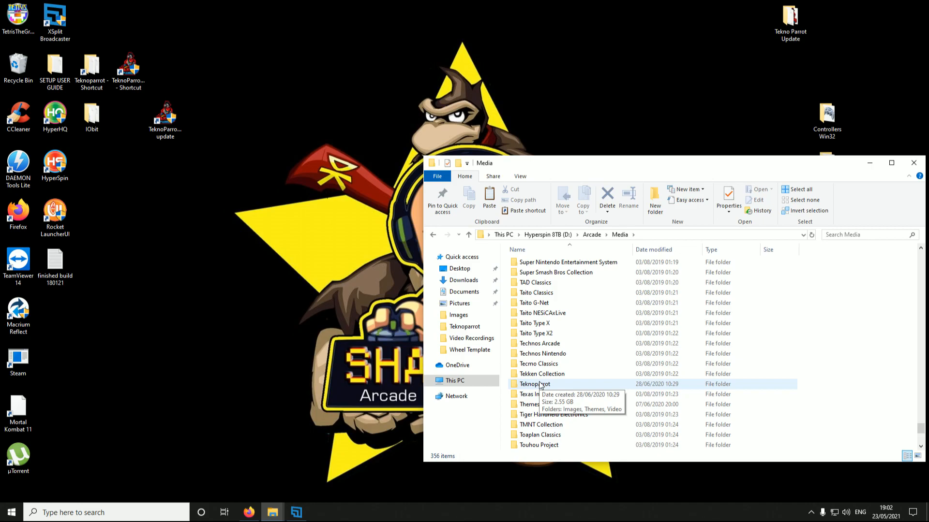
double_click(535, 386)
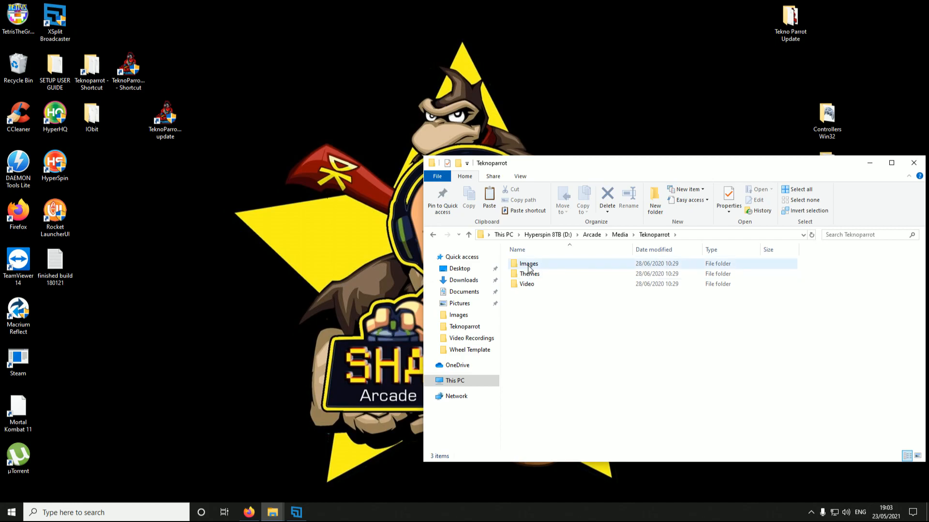
double_click(531, 265)
double_click(529, 294)
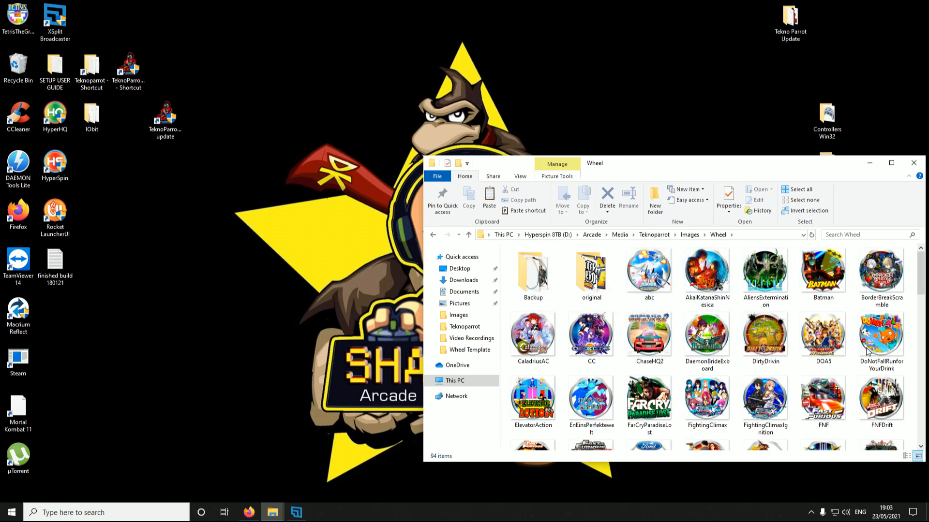
Show the Tetris wheel image, move the folder window clear of the desktop icons and select the TetrisTheGrandMaster3TerrorInstinct PNG on the desktop
drag(920, 285, 909, 440)
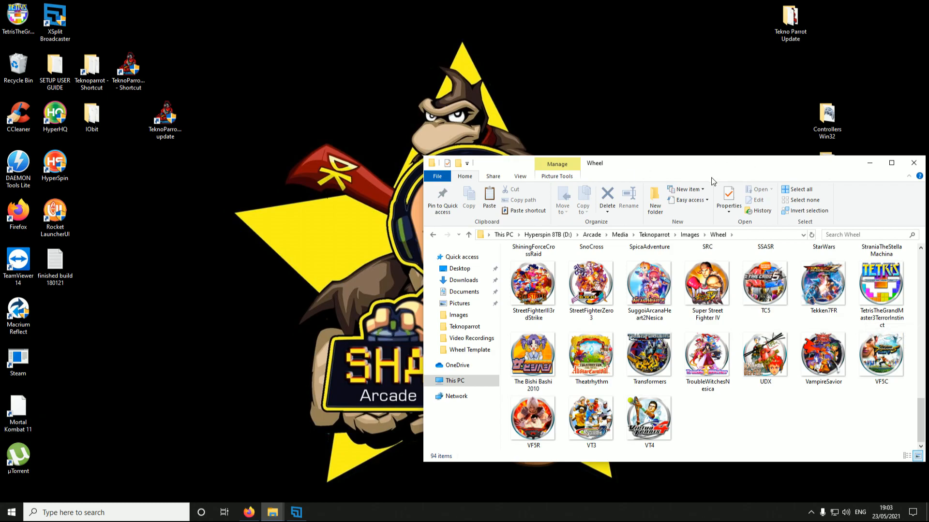
drag(690, 166, 630, 115)
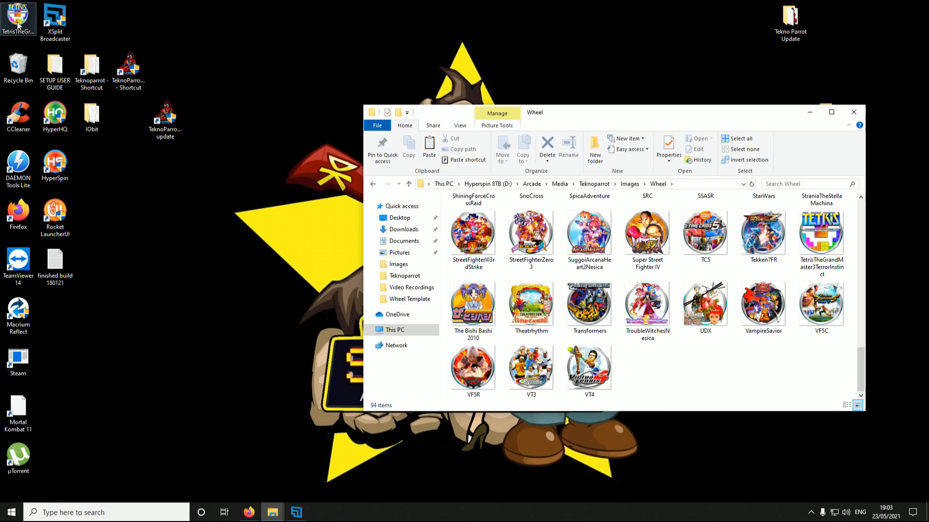
click(16, 24)
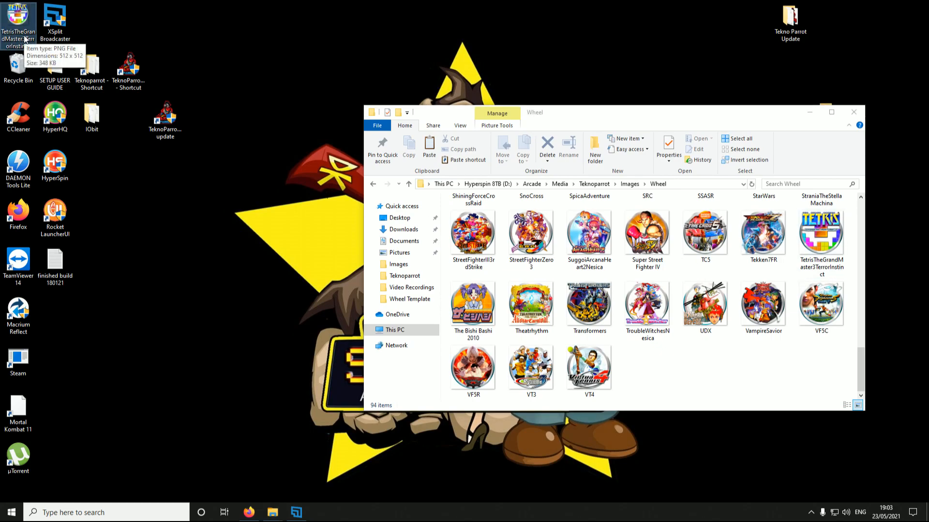
drag(25, 25, 23, 34)
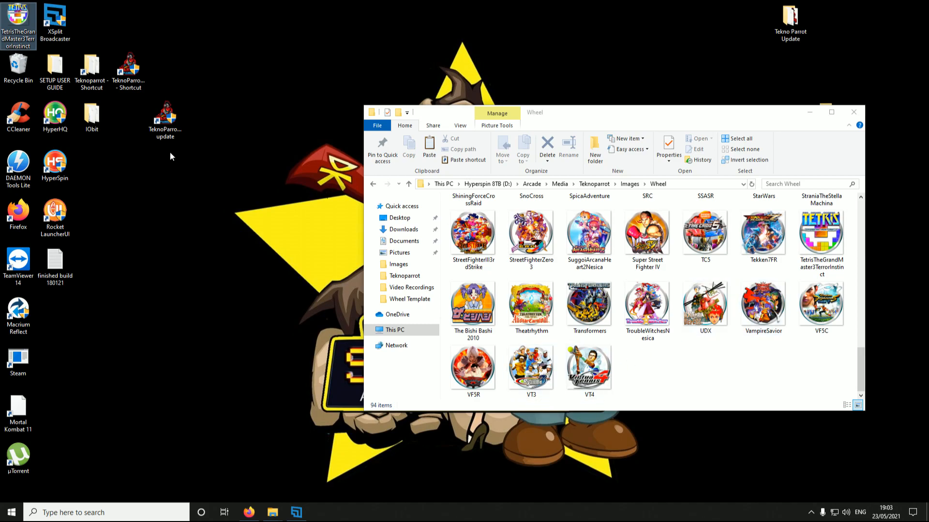
Put the TetrisTheGrandMaster3TerrorInstinct PNG from the desktop into the Recycle Bin and close the Wheel folder window
drag(23, 32, 20, 66)
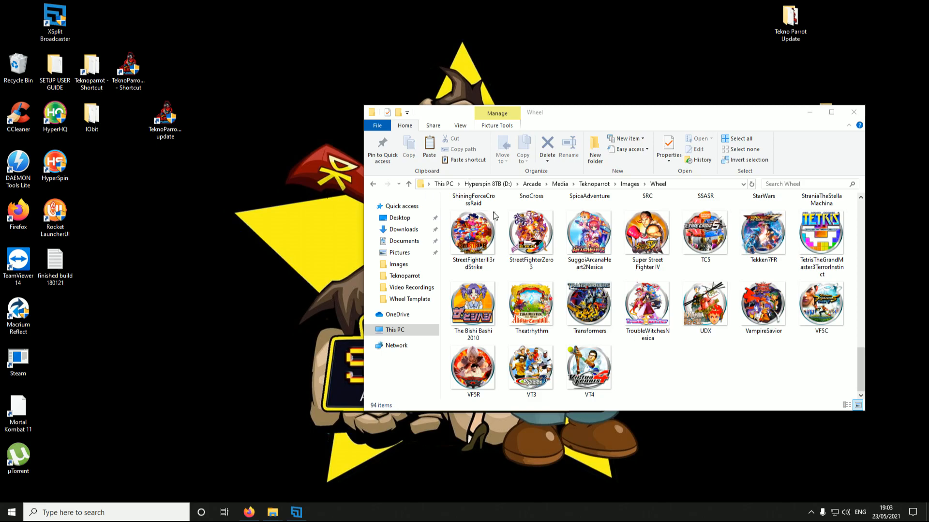
click(854, 113)
click(855, 113)
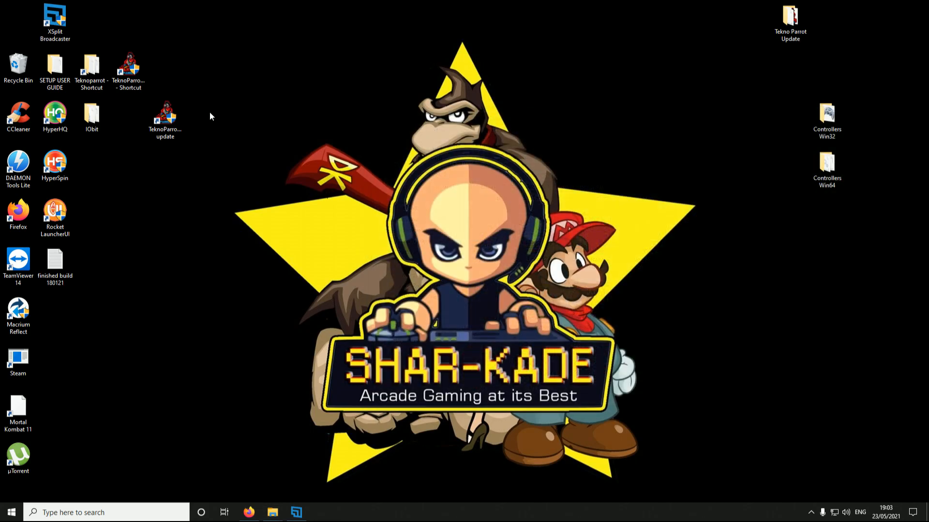
Open TeknoParrot UI from the desktop update shortcut and delete Tetris: The Grand Master 3 - Terror-Instinct from the added games
click(178, 138)
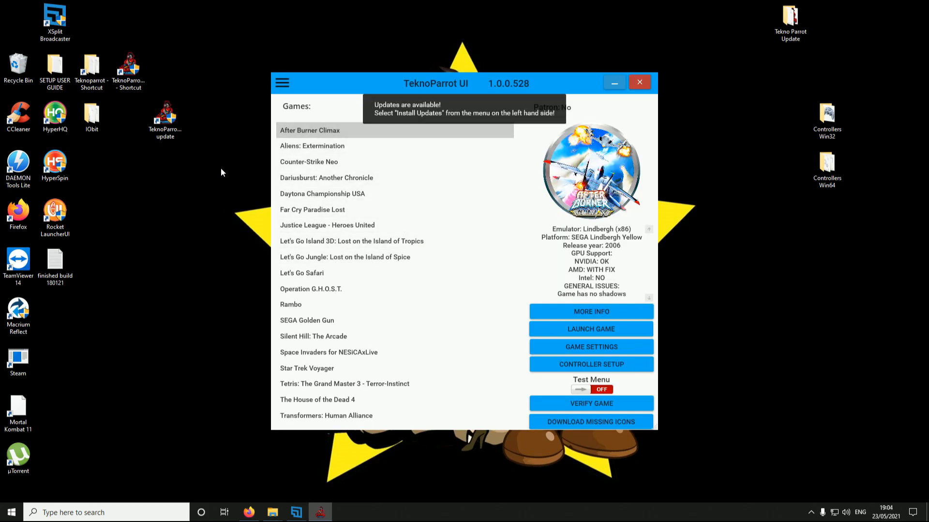
click(370, 382)
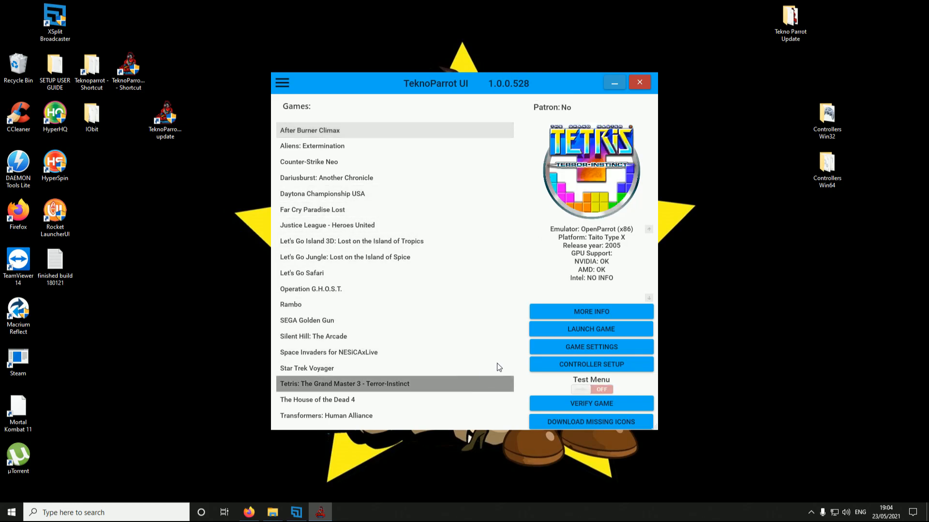
click(283, 82)
click(309, 123)
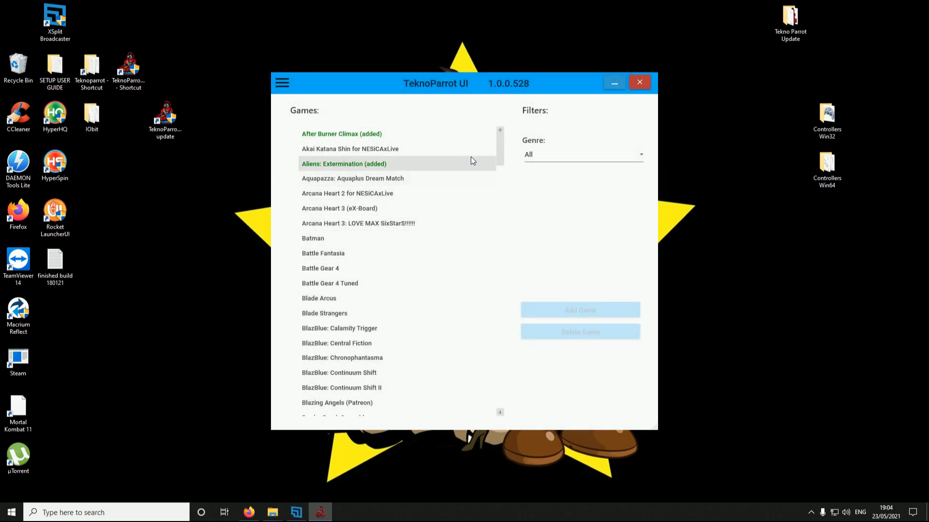
drag(499, 146, 508, 280)
mouse_move(516, 352)
mouse_down()
mouse_move(513, 406)
mouse_move(512, 347)
mouse_up()
click(421, 344)
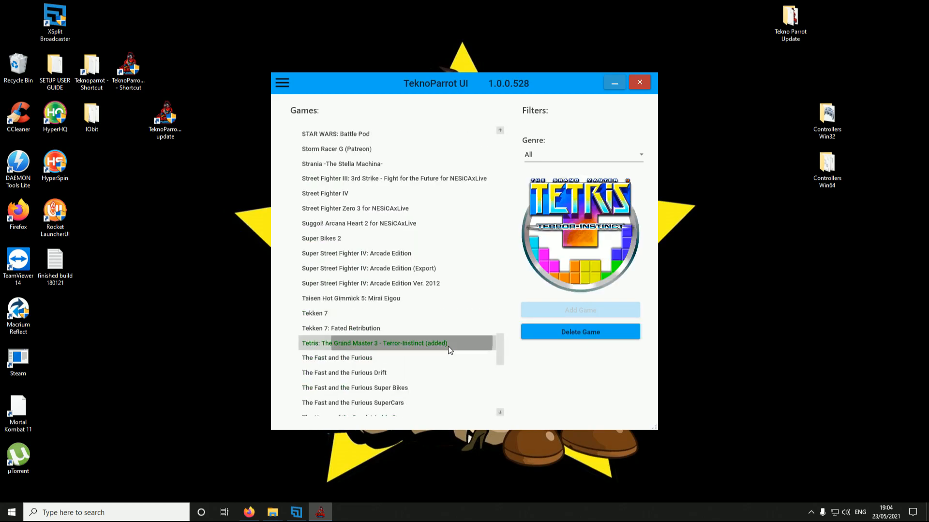
click(591, 337)
Try to add Tetris: The Grand Master 3 - Terror-Instinct back from the list of available games
click(282, 87)
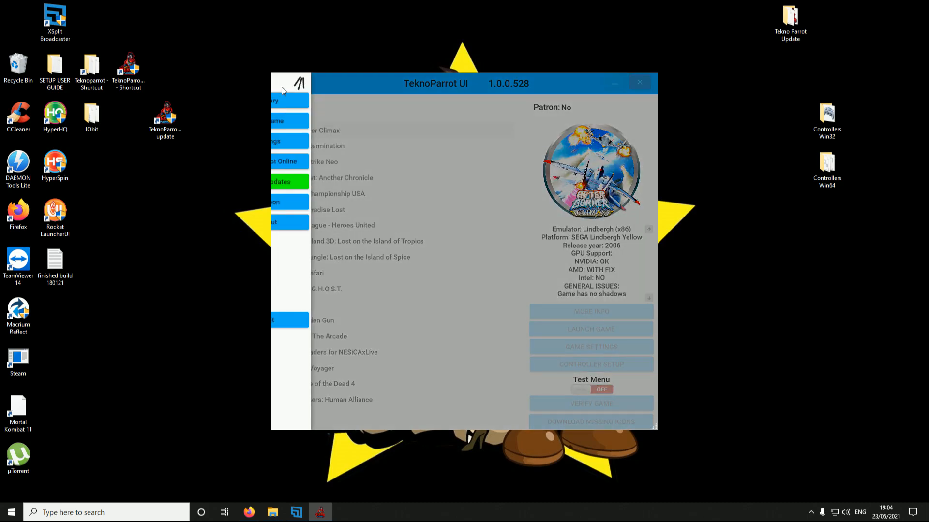
click(298, 122)
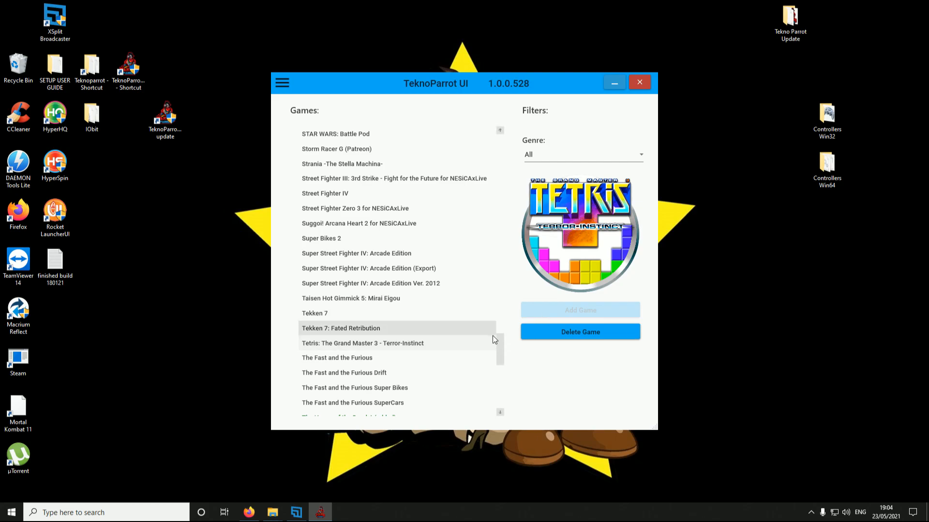
click(283, 82)
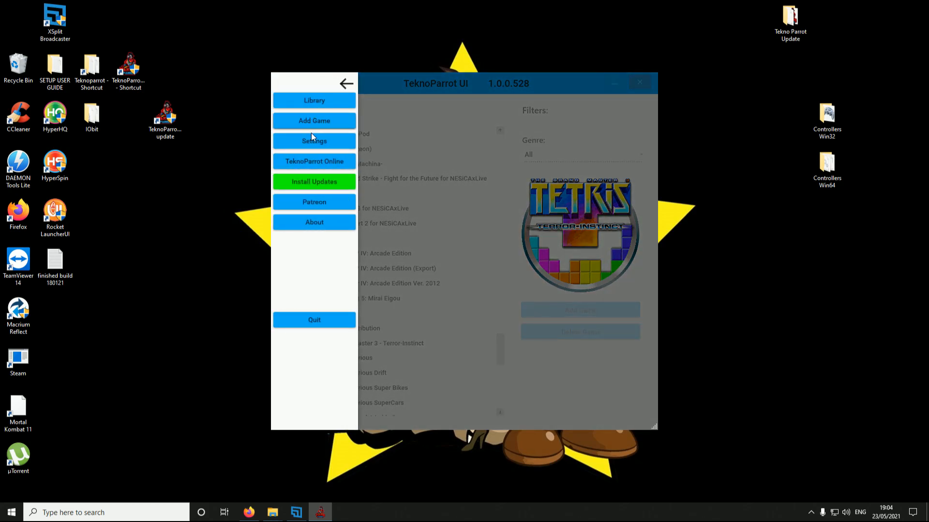
click(312, 122)
click(355, 246)
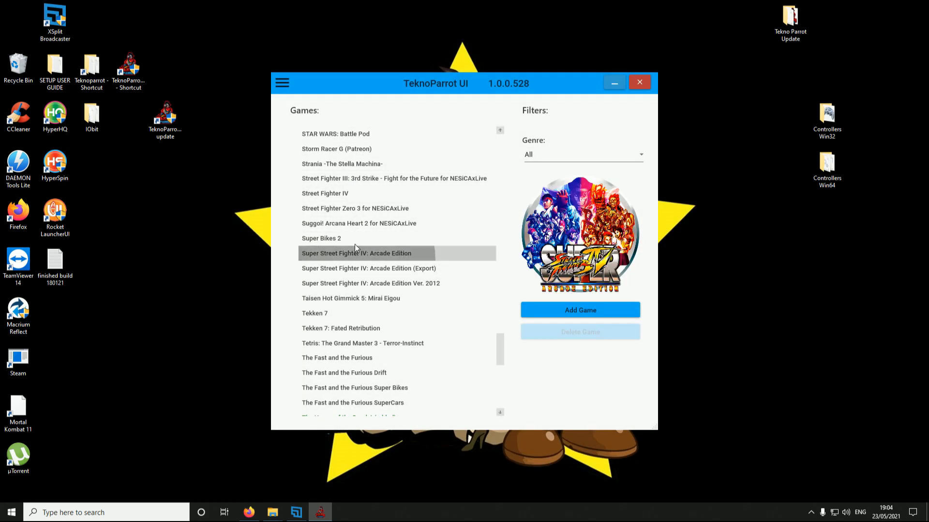
scroll(354, 233, up, 10)
scroll(354, 233, up, 1)
scroll(354, 233, down, 11)
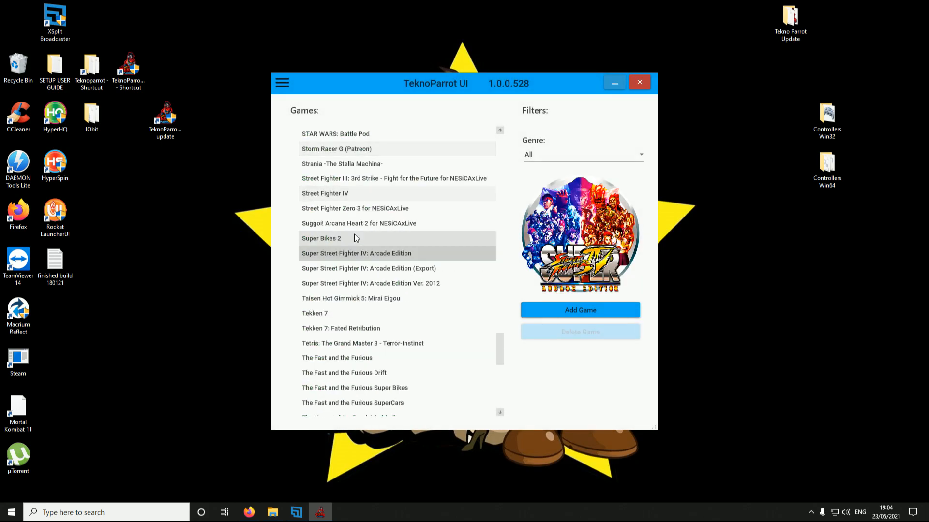
click(348, 344)
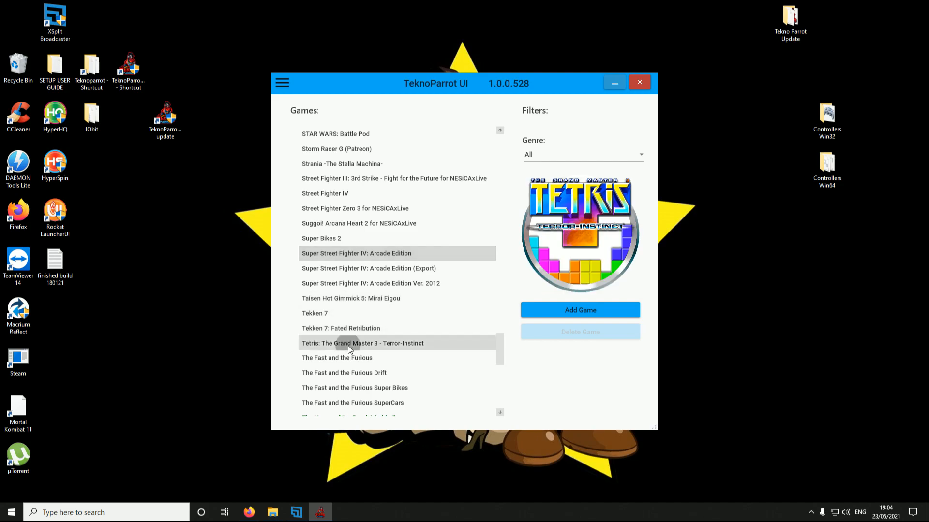
click(585, 312)
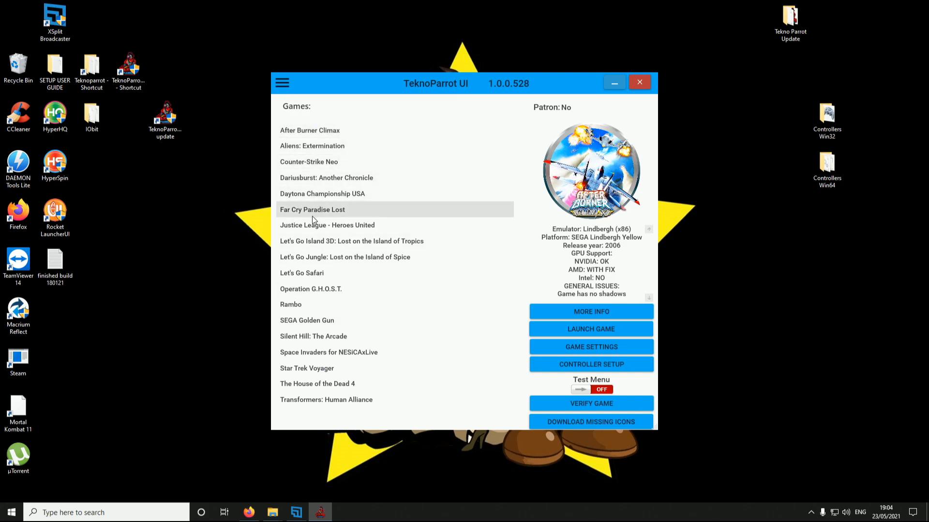
Try once more to add the Tetris game after selecting Tekken 7: Fated Retribution and then Tetris in the list
click(283, 85)
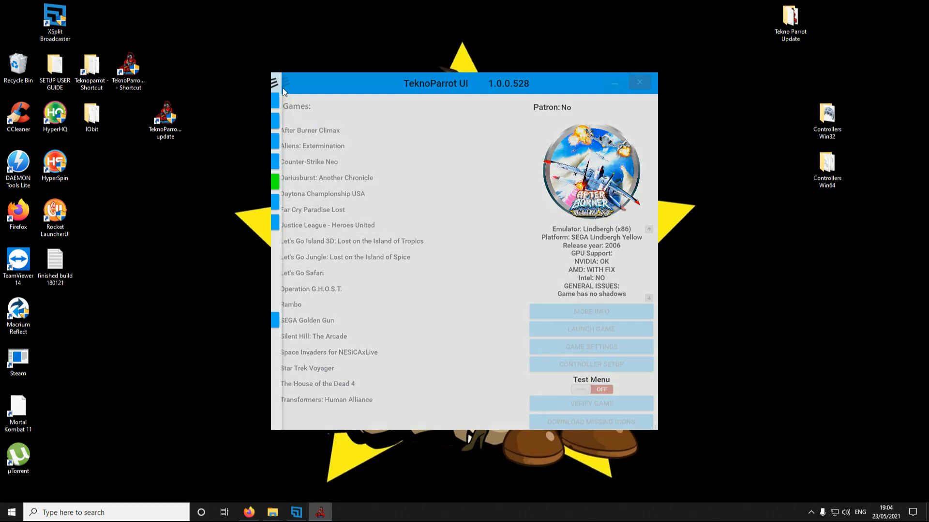
click(313, 121)
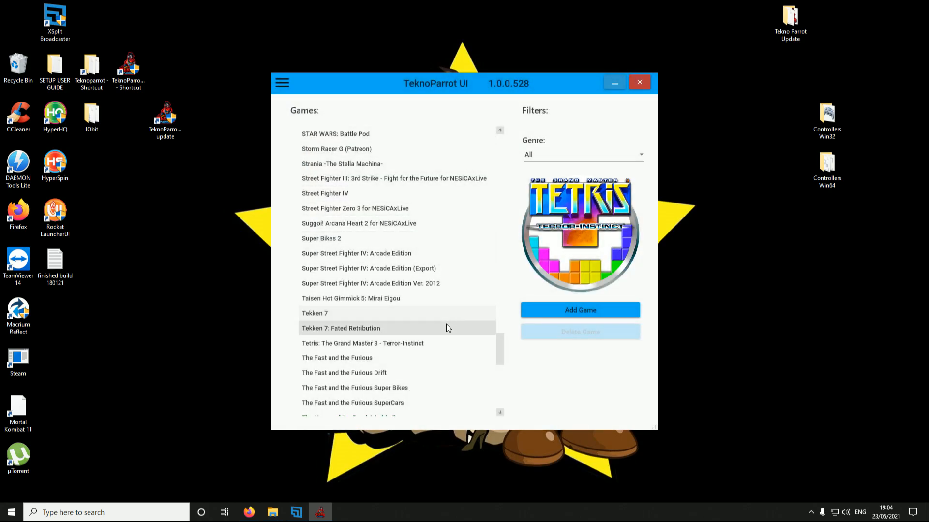
click(347, 332)
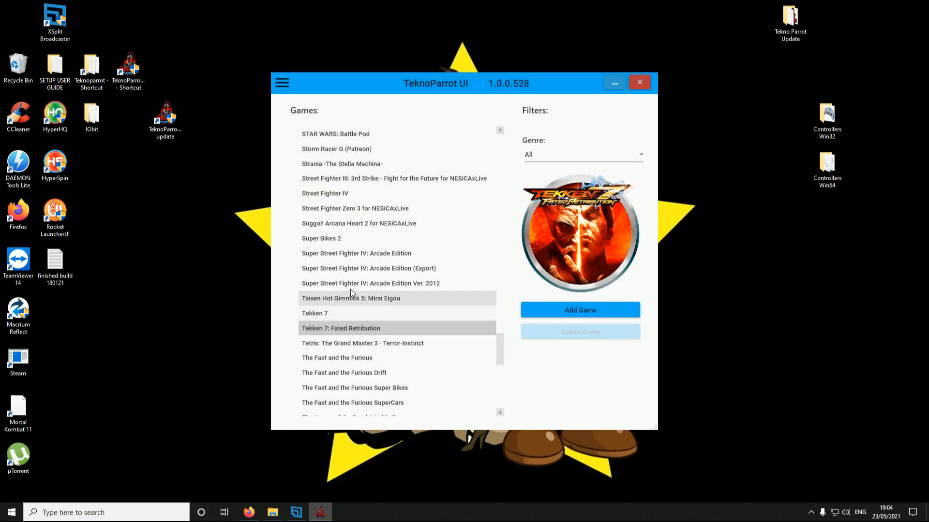
click(351, 344)
click(598, 311)
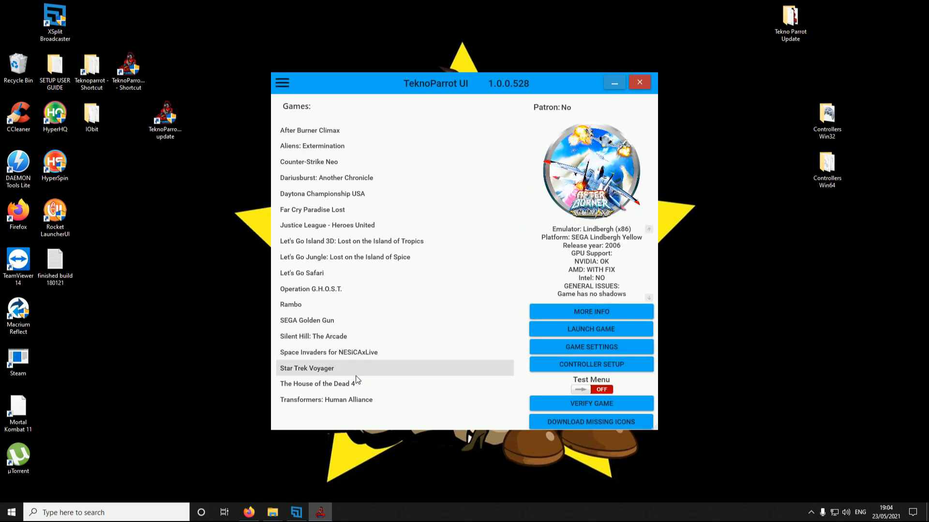
Restart TeknoParrot UI and add Tetris: The Grand Master 3 - Terror-Instinct to the game library
click(639, 82)
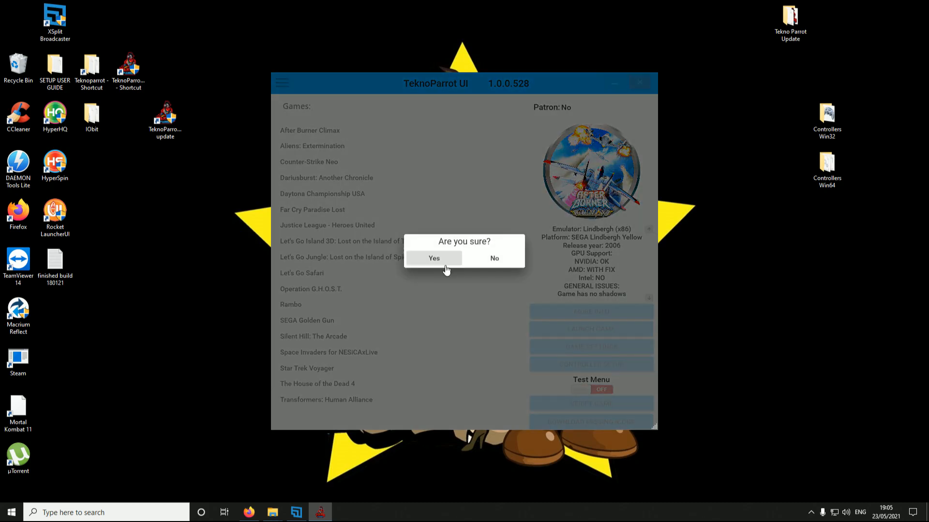
click(446, 269)
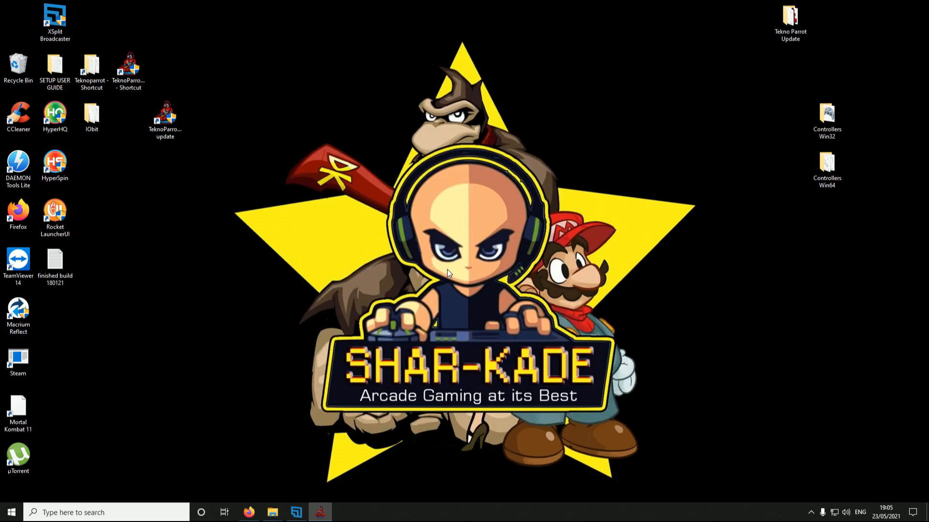
double_click(173, 130)
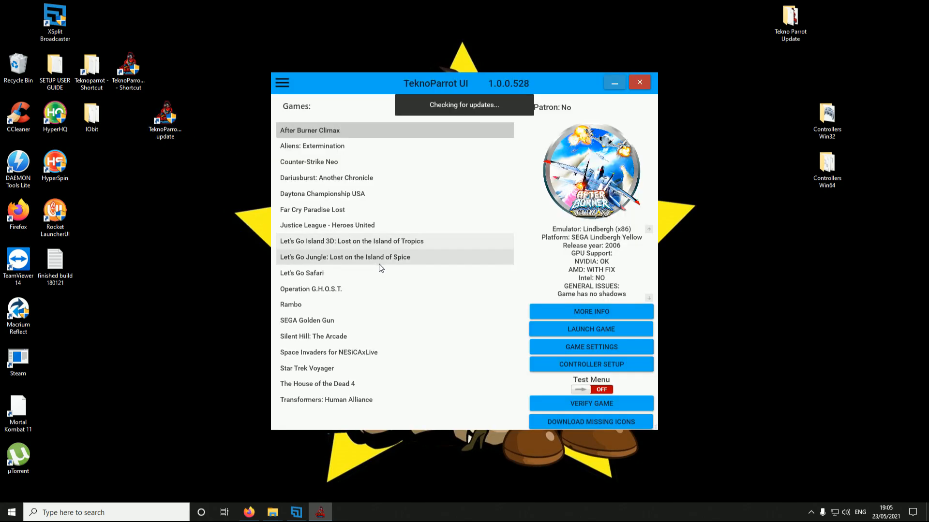
click(287, 85)
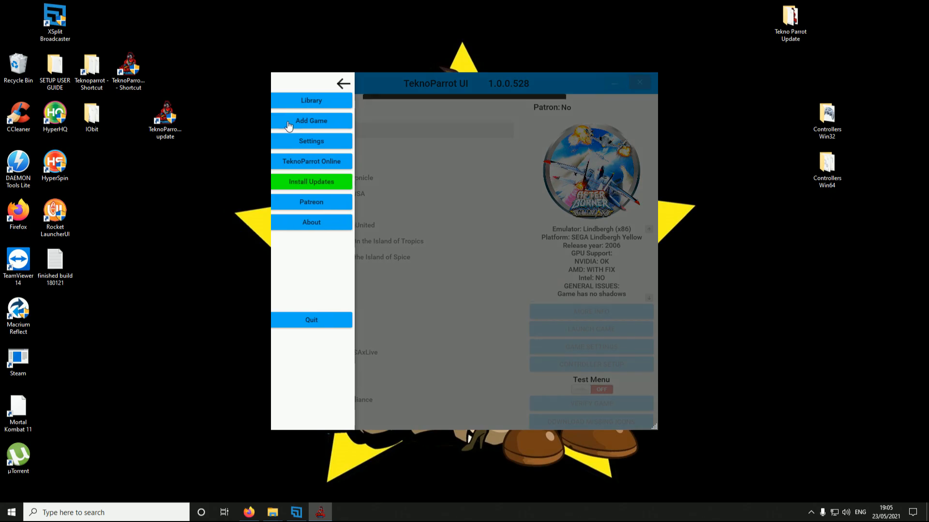
click(290, 122)
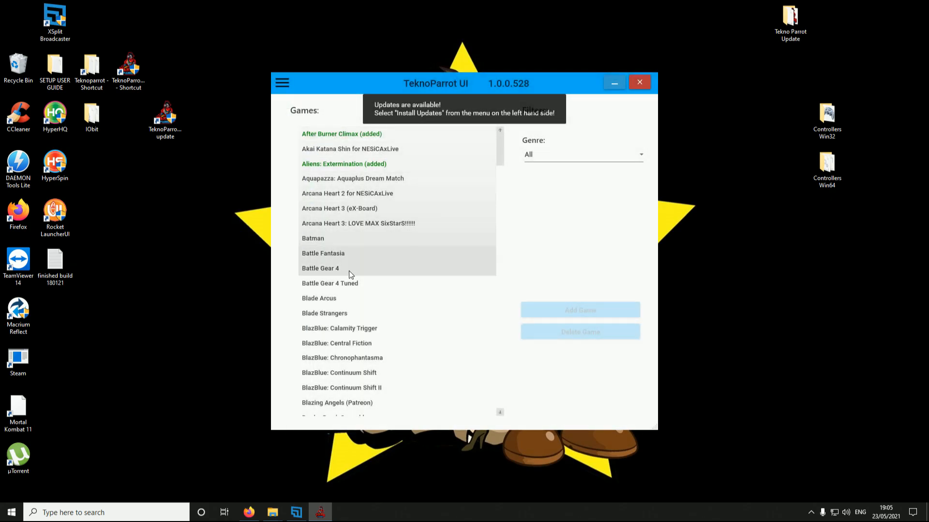
drag(500, 188, 493, 362)
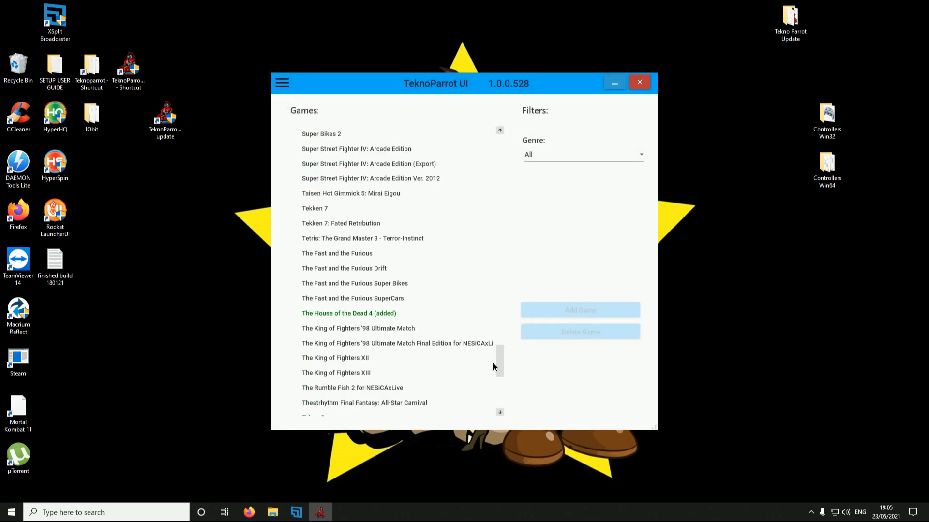
click(351, 239)
click(580, 311)
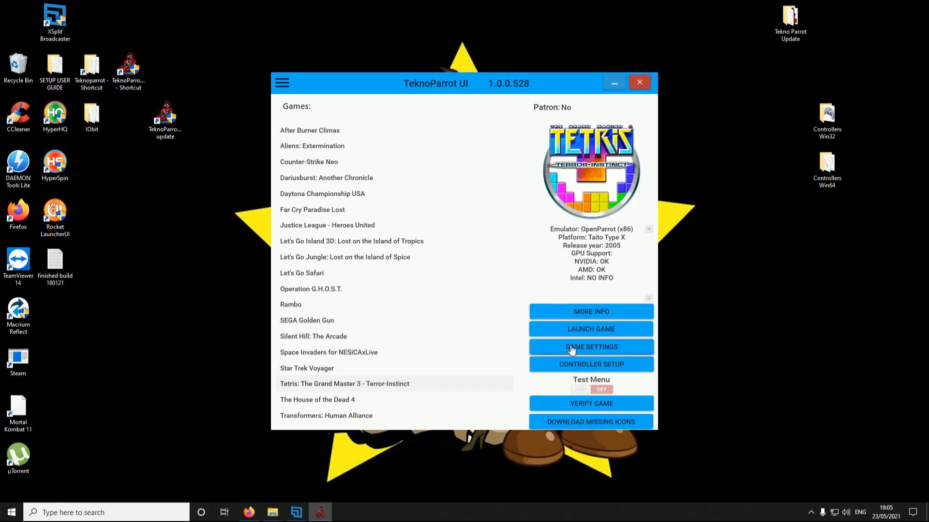
Switch to File Explorer at This PC and open the 16TB Addon (E:) drive
click(12, 513)
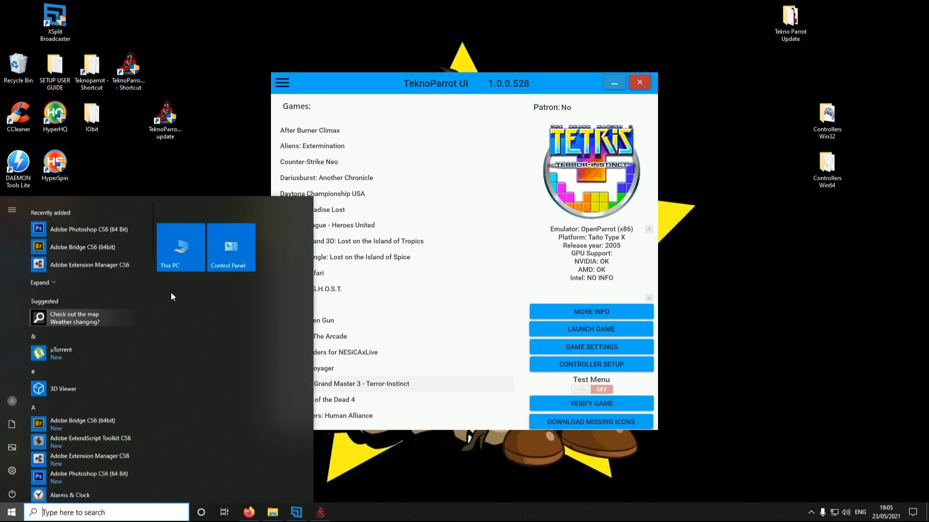
click(184, 247)
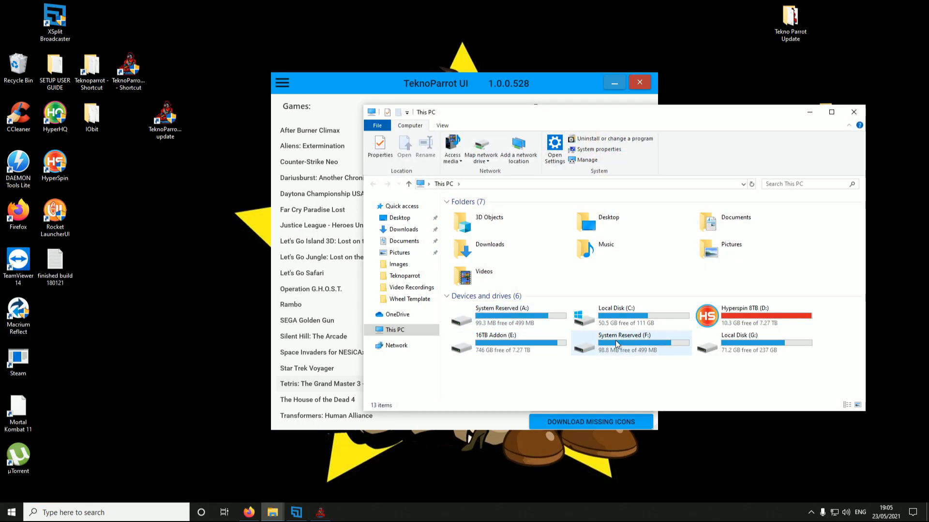
double_click(521, 341)
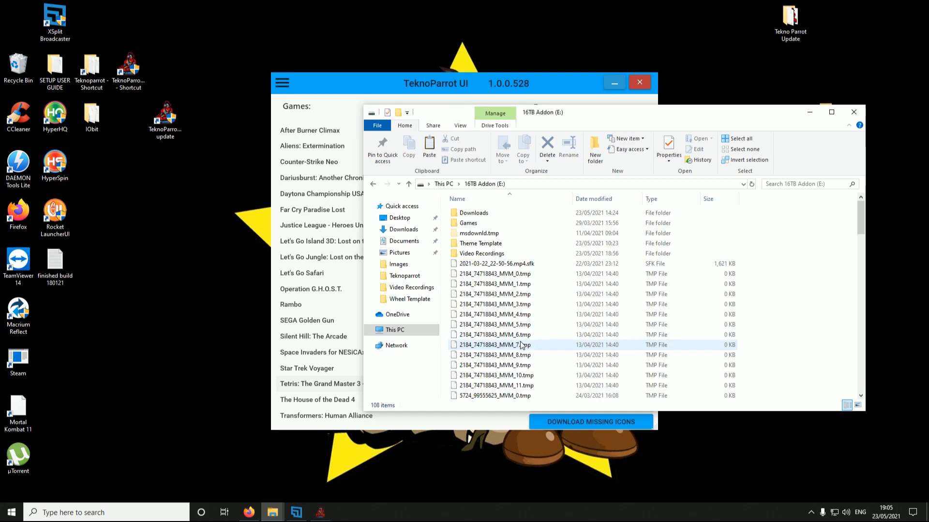
Check the Games folder on the 16TB Addon (E:) drive and return to the drive's root
double_click(481, 223)
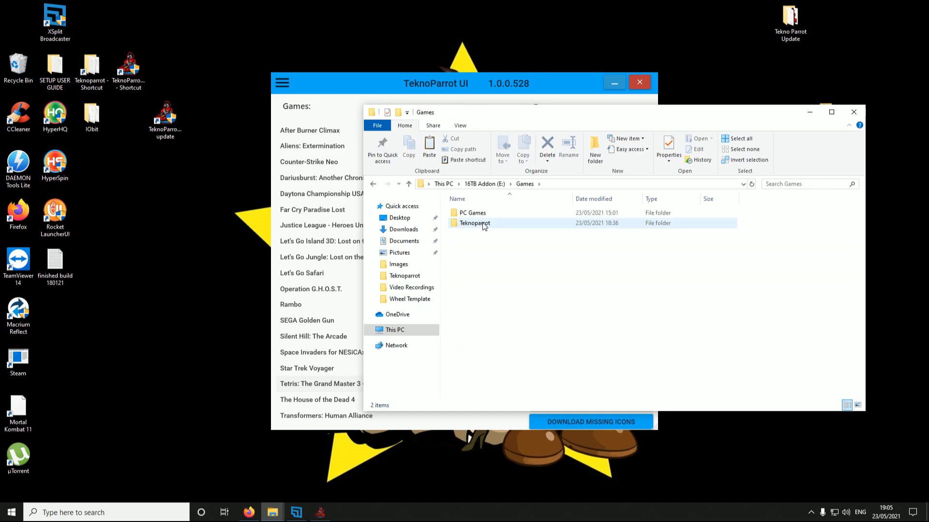
key(BackSpace)
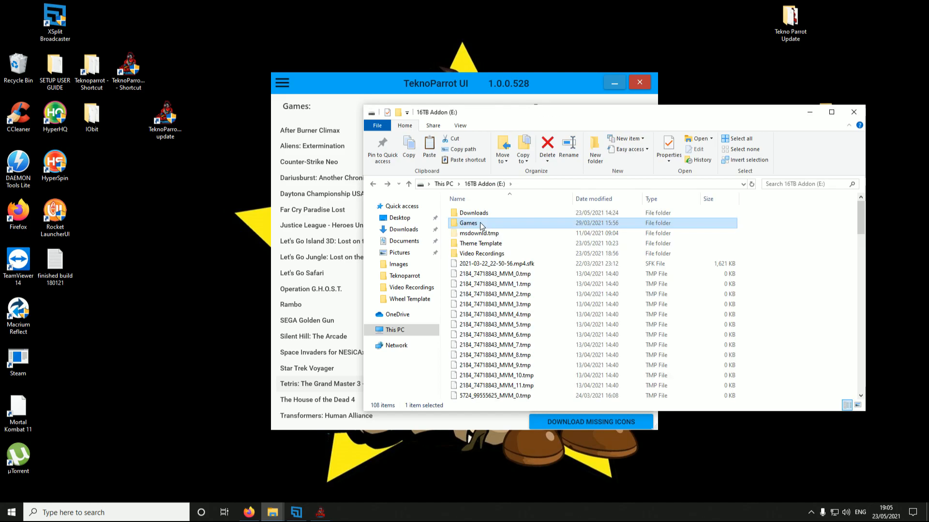
double_click(481, 224)
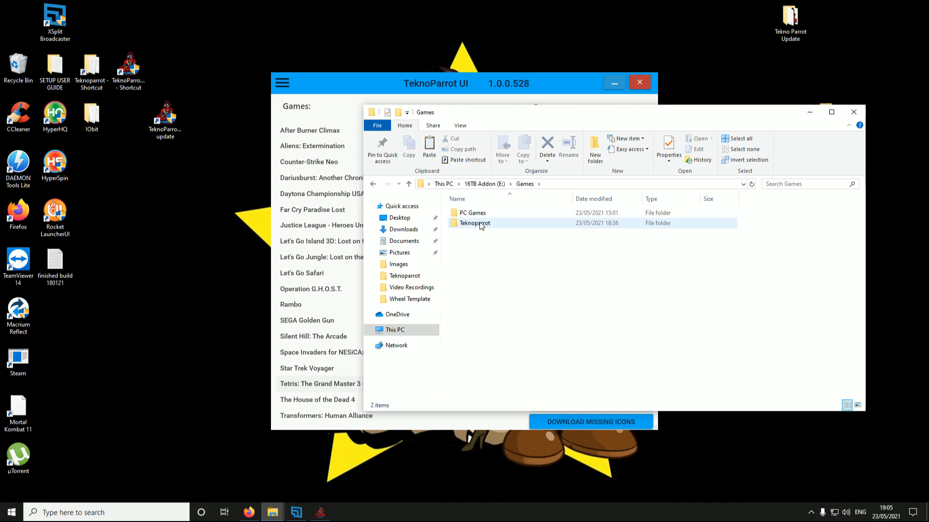
click(478, 223)
key(BackSpace)
Open the New TeknoParrot folder inside Downloads > Games on the 16TB Addon (E:) drive
double_click(470, 212)
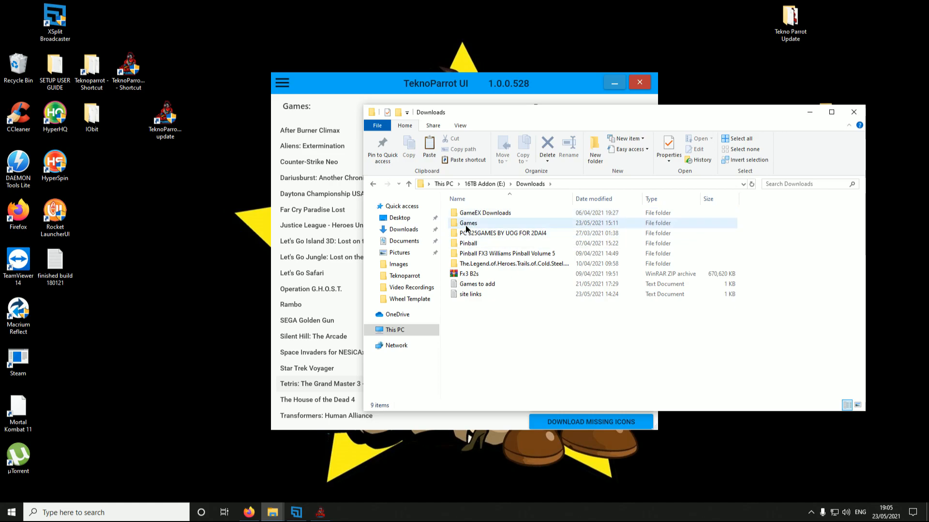
double_click(466, 223)
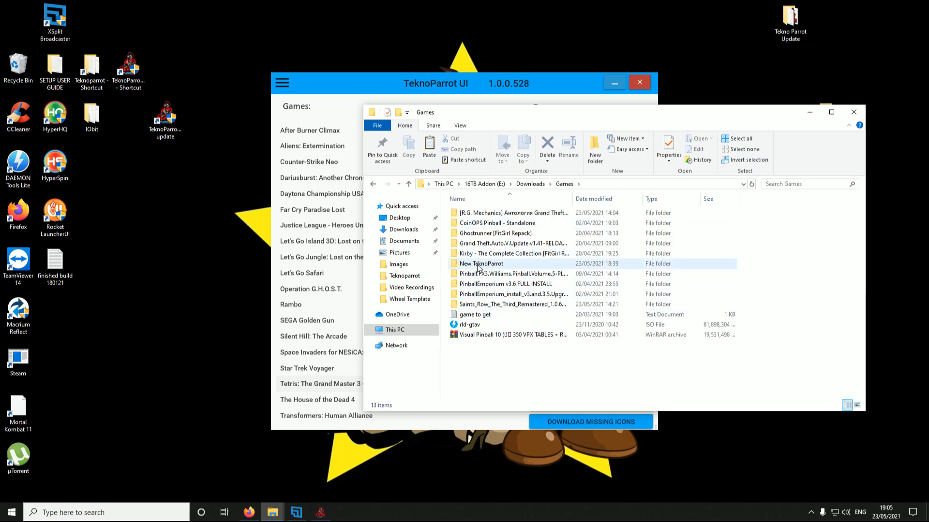
double_click(478, 265)
Find the Tetris The Grand Master 3 Terror Instinct archive among the downloaded games and open it
scroll(484, 321, down, 1)
scroll(483, 322, down, 4)
scroll(486, 367, up, 4)
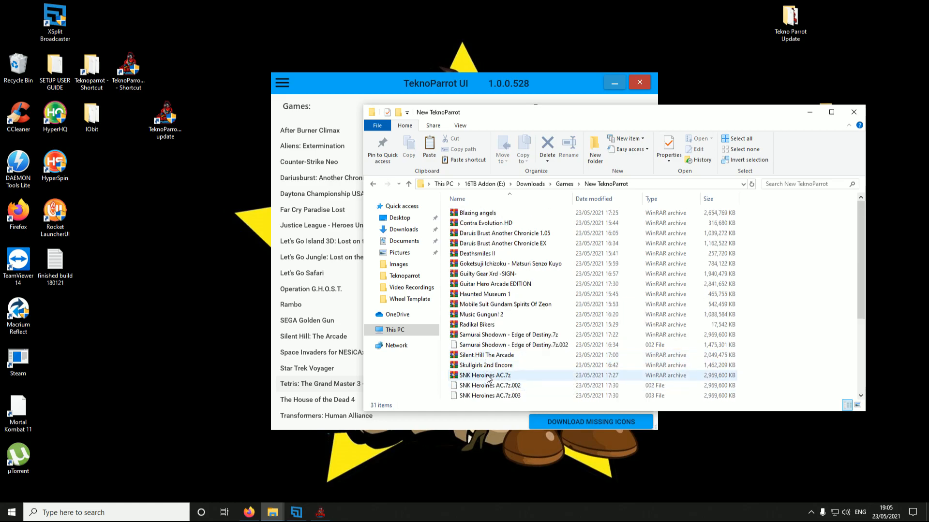
scroll(487, 378, down, 4)
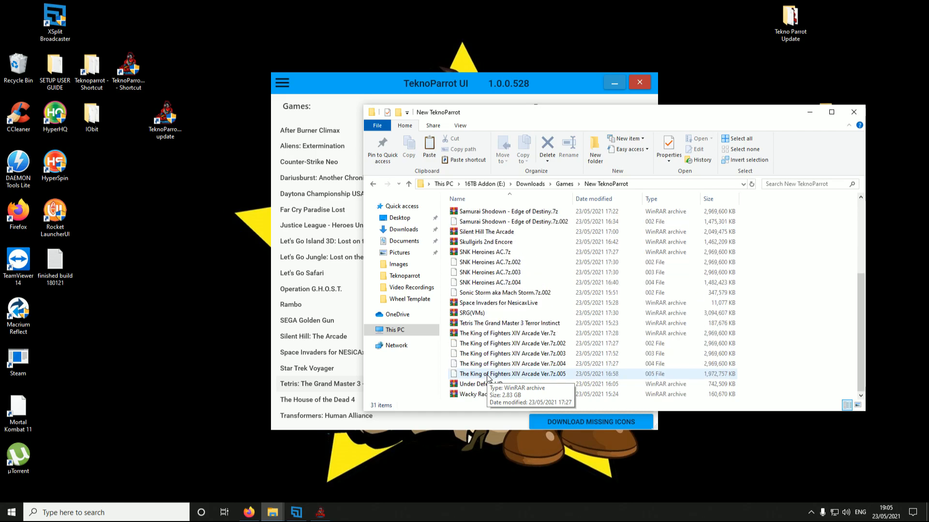
double_click(484, 323)
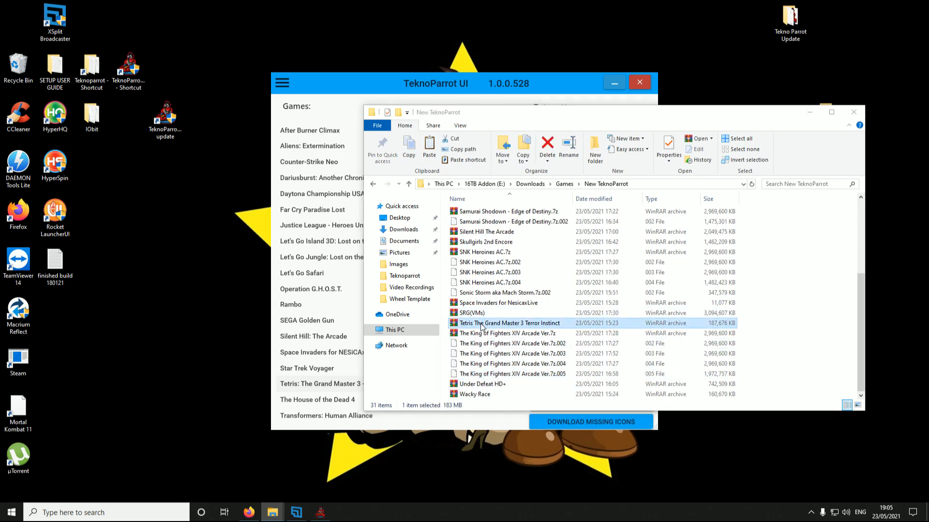
Extract the Tetris The Grand Master 3 Terror Instinct folder from the archive to the desktop and close the archive
click(647, 98)
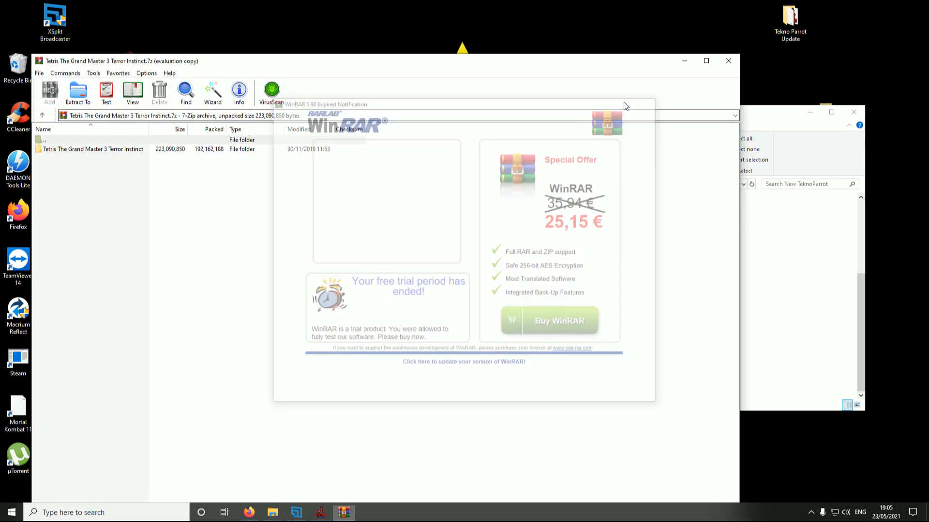
drag(58, 153, 580, 24)
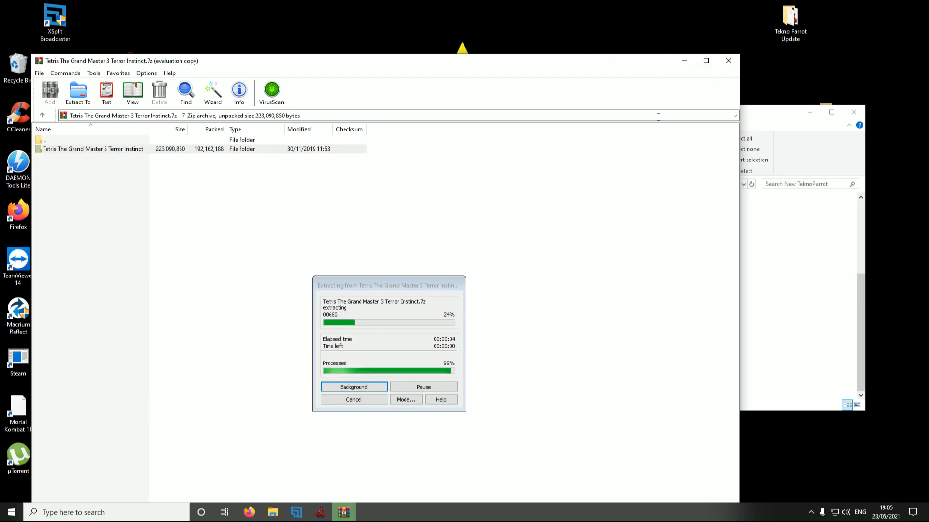
click(727, 62)
Open the existing Tetris The Grand Master 3 Terror Instinct folder inside Games > Teknoparrot on the 16TB Addon (E:) drive
click(500, 186)
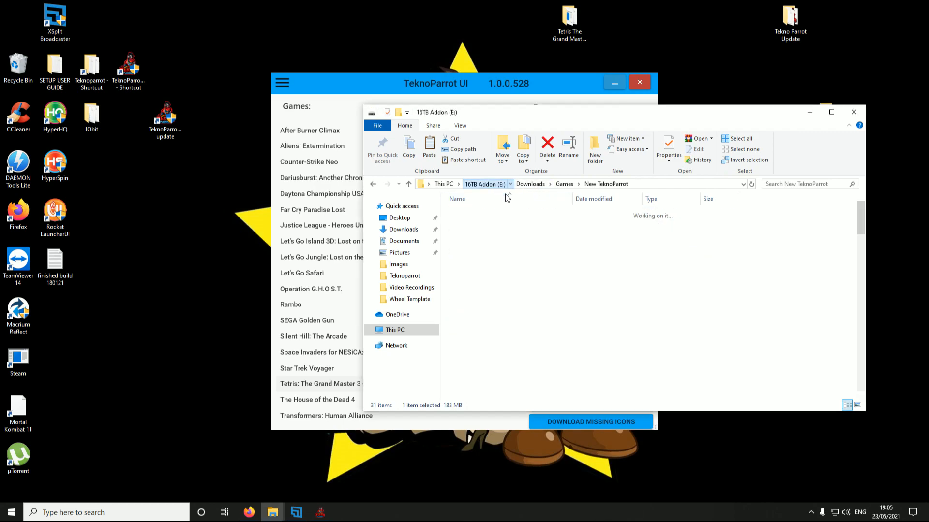
double_click(474, 224)
double_click(474, 224)
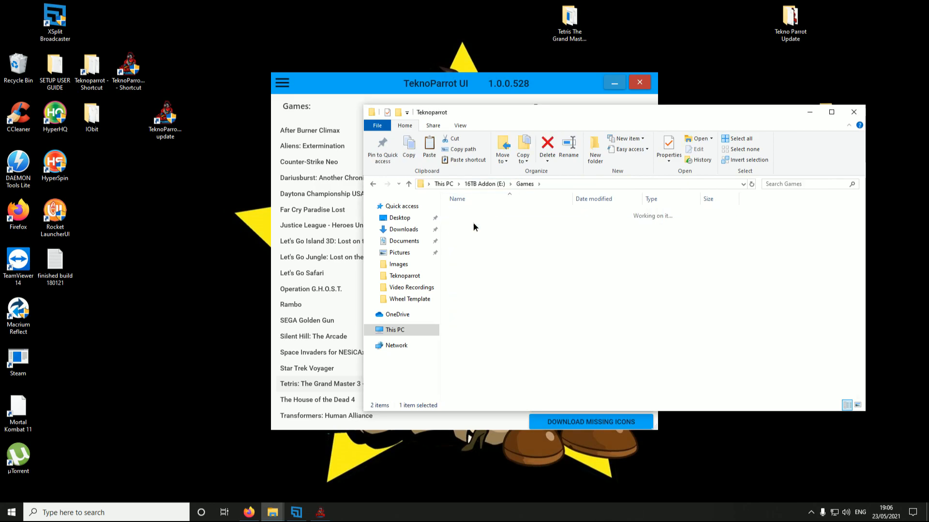
scroll(513, 290, down, 15)
scroll(522, 293, down, 20)
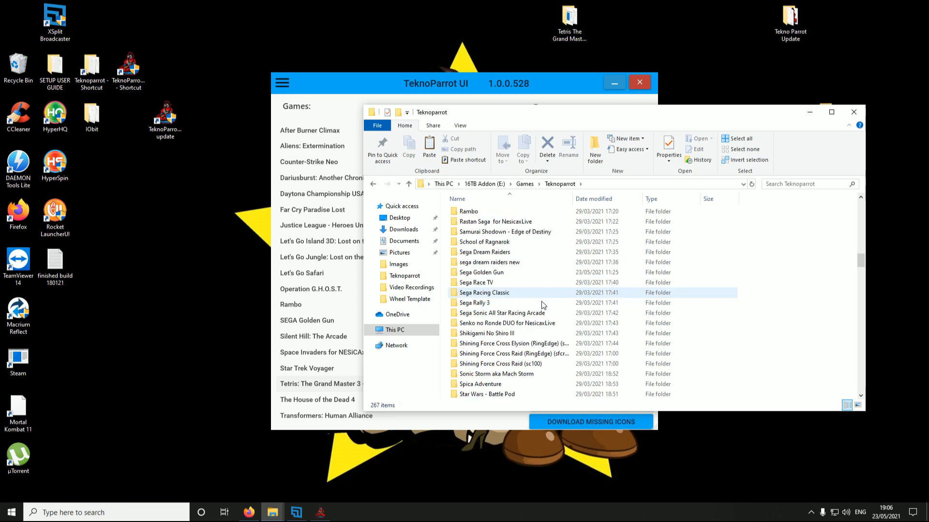
scroll(476, 283, up, 2)
double_click(484, 273)
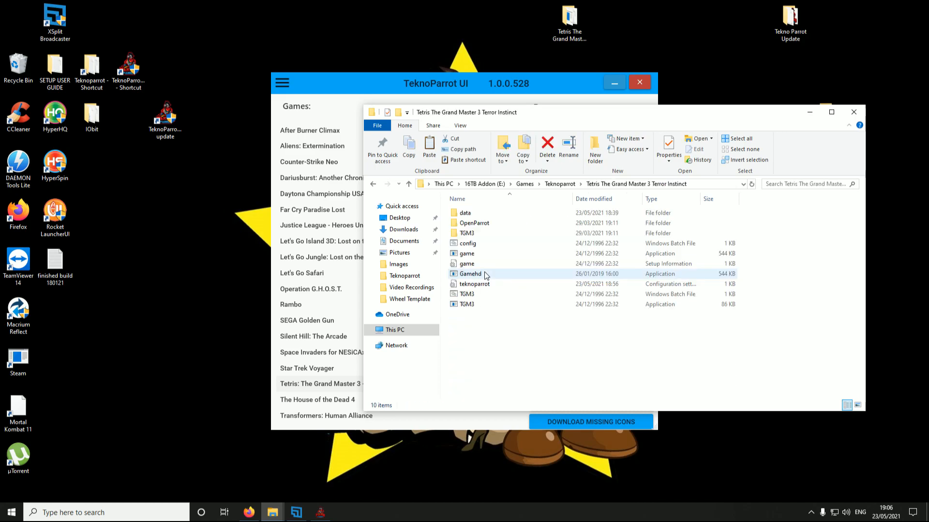
Delete the extracted Tetris The Grand Master 3 Terror Instinct folder from the desktop
click(574, 18)
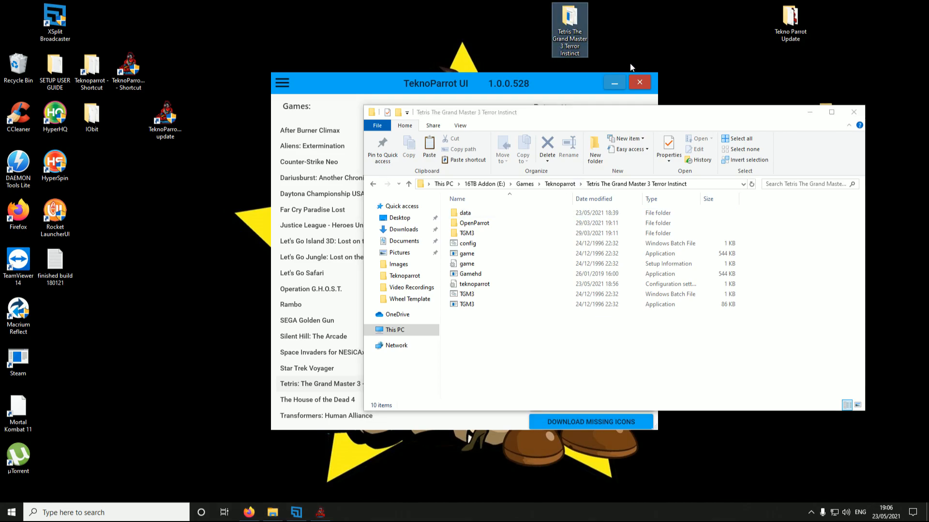
key(Delete)
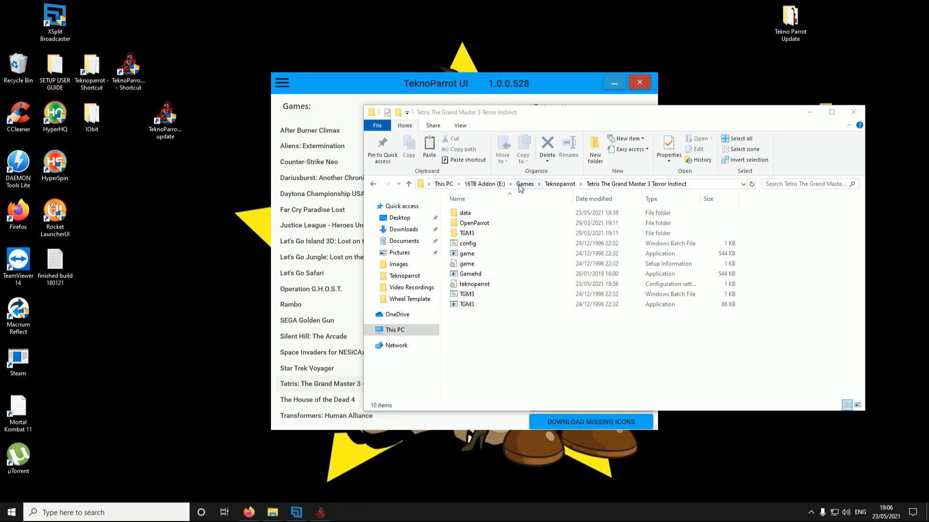
Switch to TeknoParrot UI and set the Tetris game's executable to Gamehd in E:\Games\Teknoparrot\Tetris The Grand Master 3 Terror Instinct
click(513, 85)
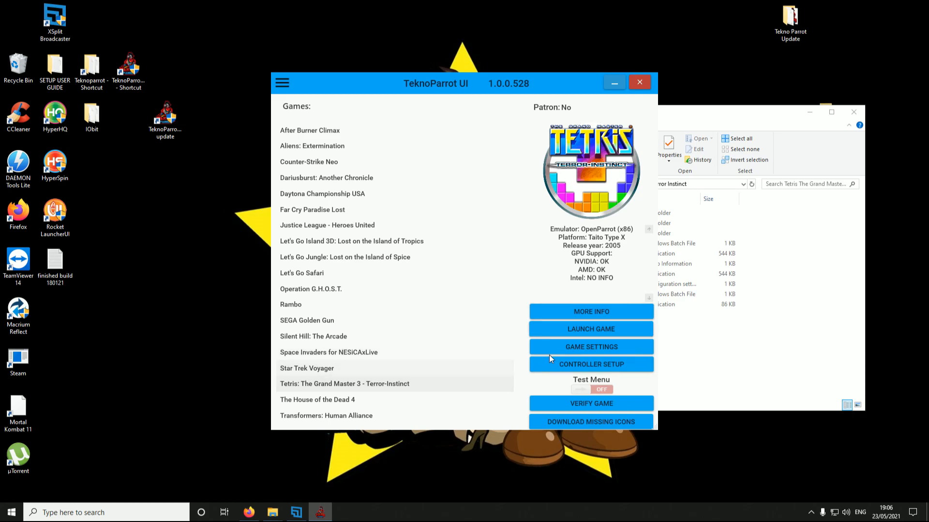
click(574, 352)
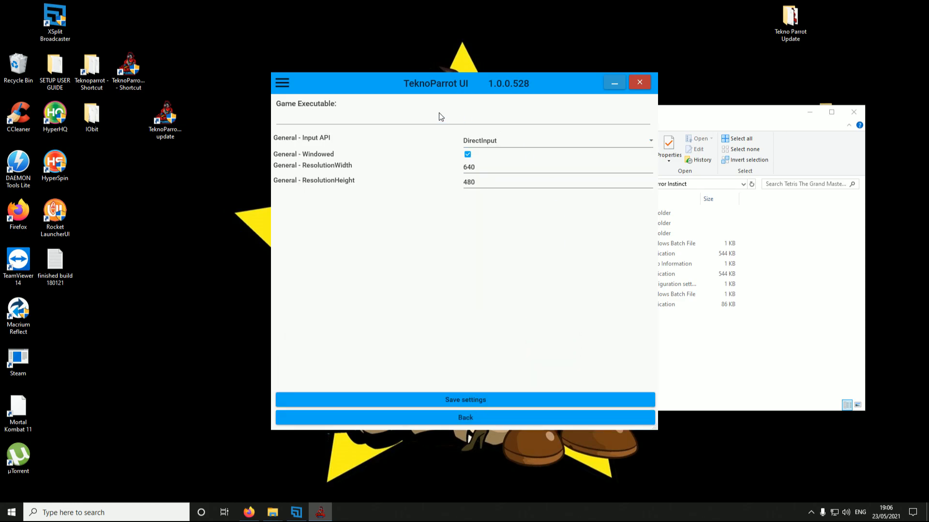
click(406, 116)
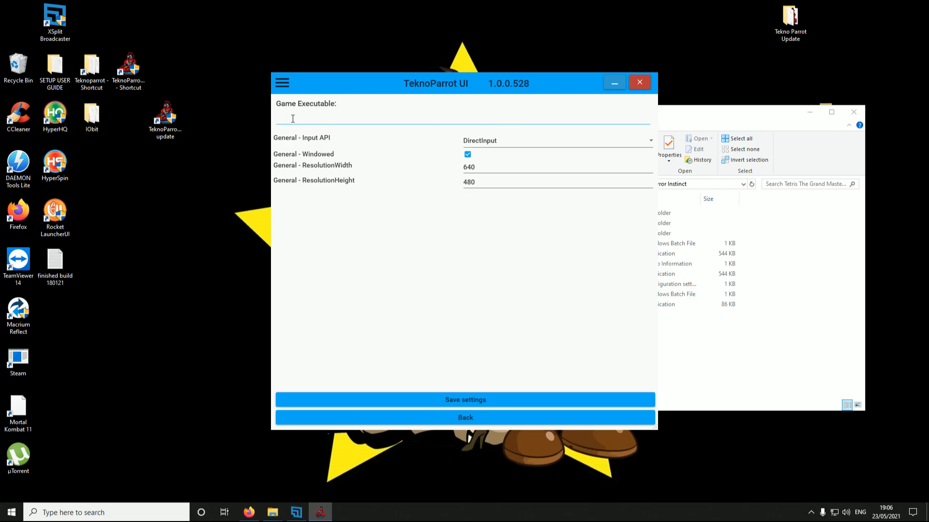
click(329, 121)
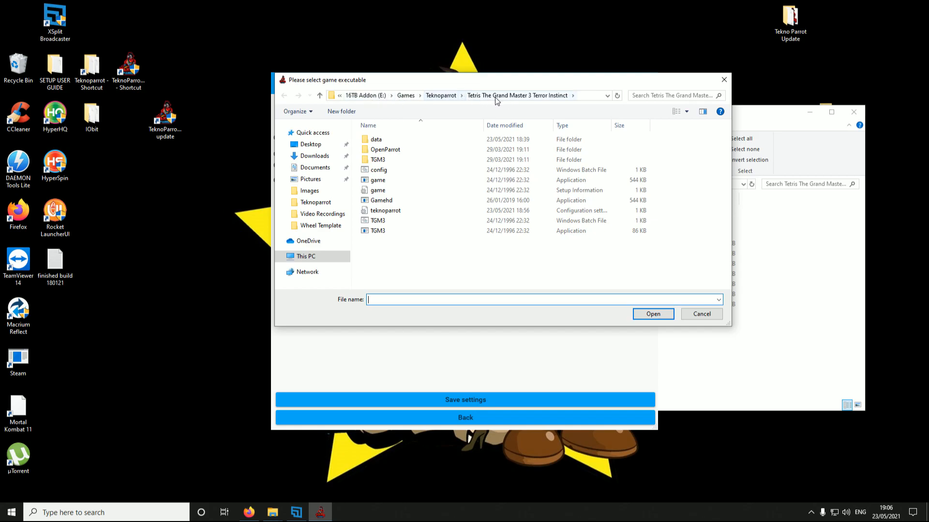
click(440, 95)
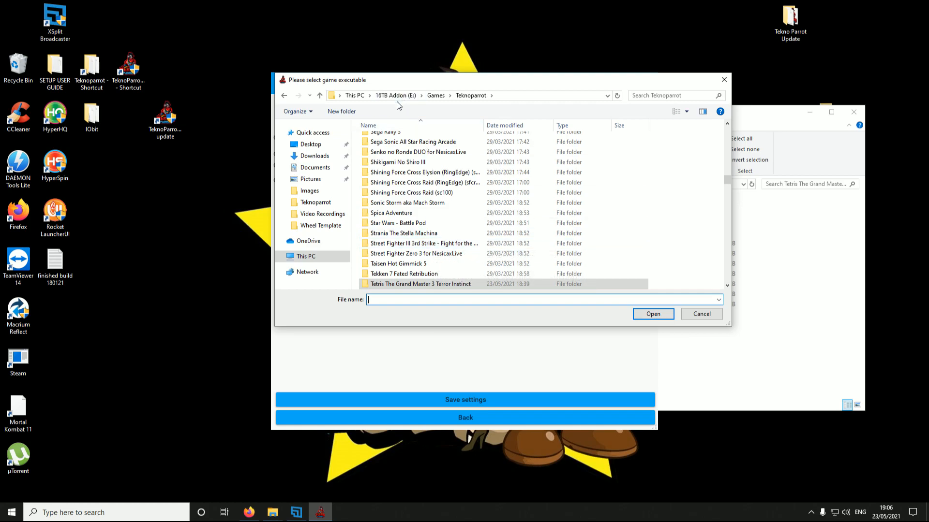
double_click(429, 285)
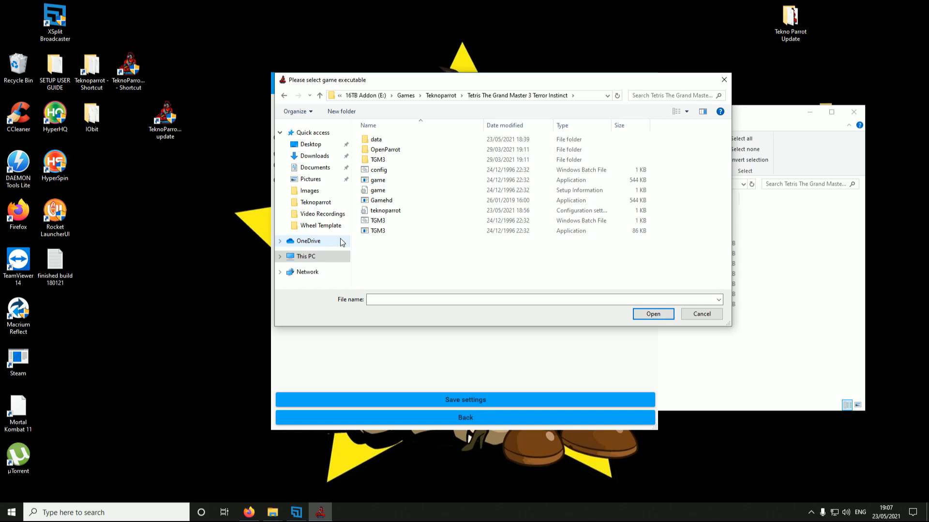
double_click(377, 201)
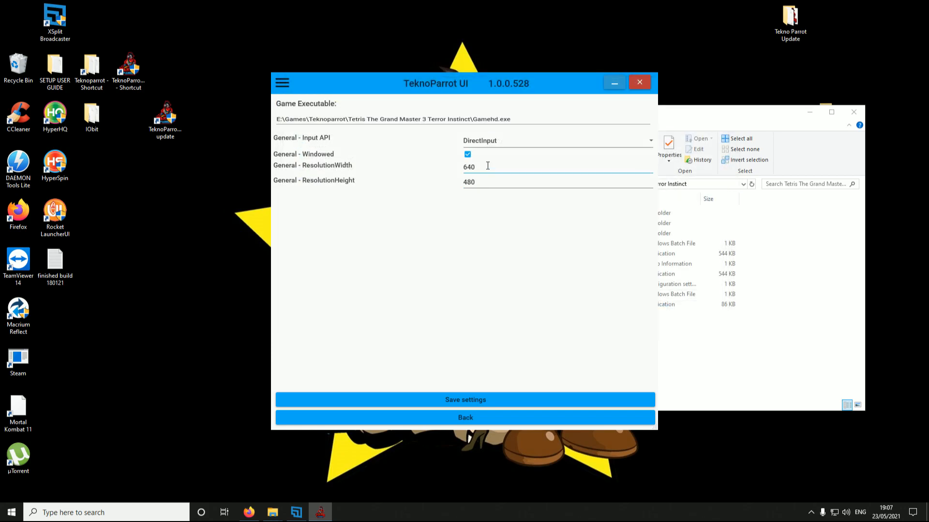
Turn off windowed mode, set the resolution to 1920 by 1080 and save the game settings
click(468, 154)
key(Tab)
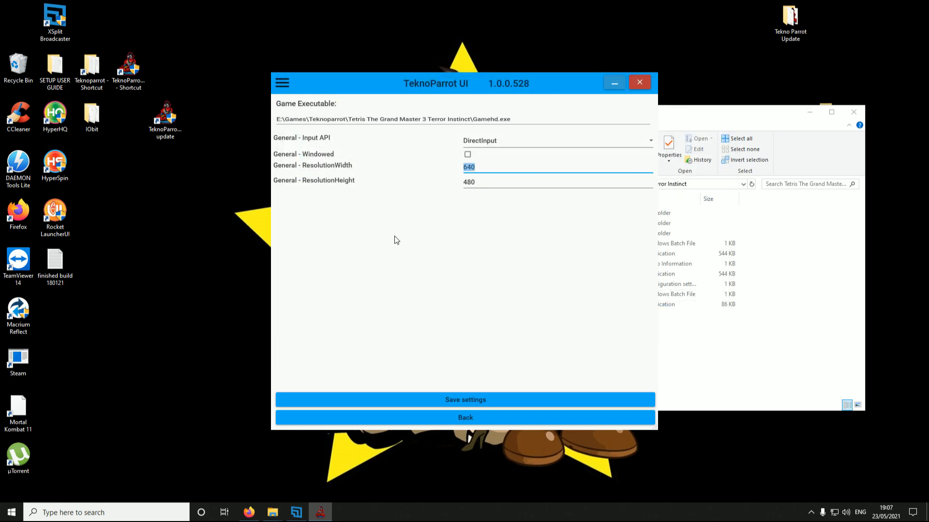
text(1920)
key(Tab)
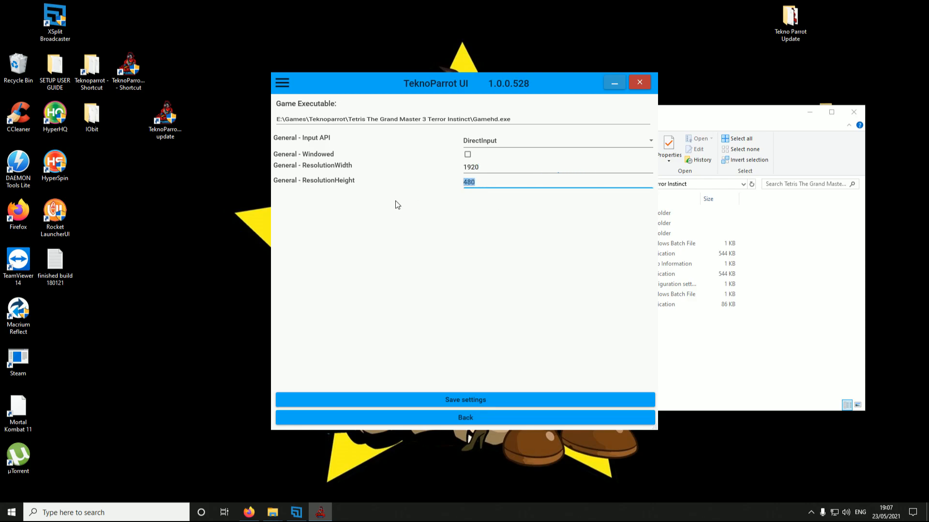
text(1080)
click(481, 400)
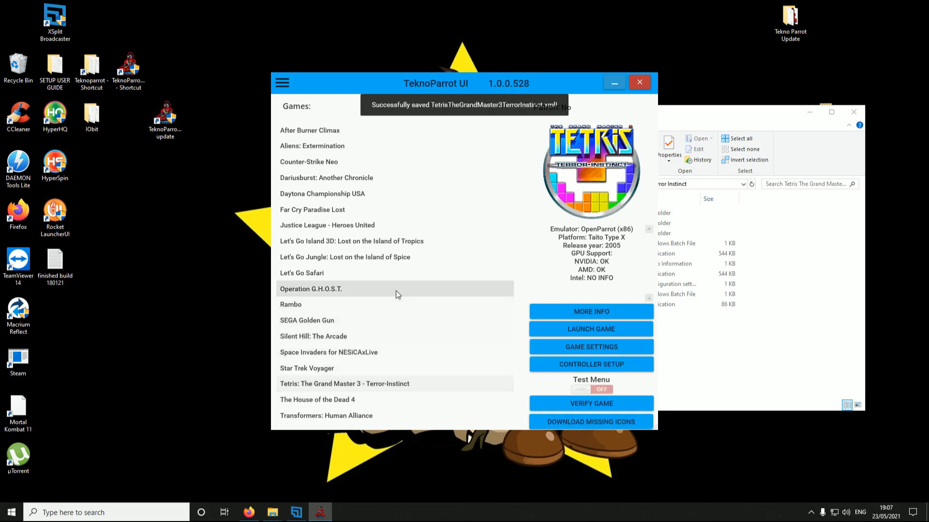
In the game's controller setup, map Coin 1 and Coin 2 to Joystick Buttons6 and Player 1 Start to Joystick Buttons7
click(557, 366)
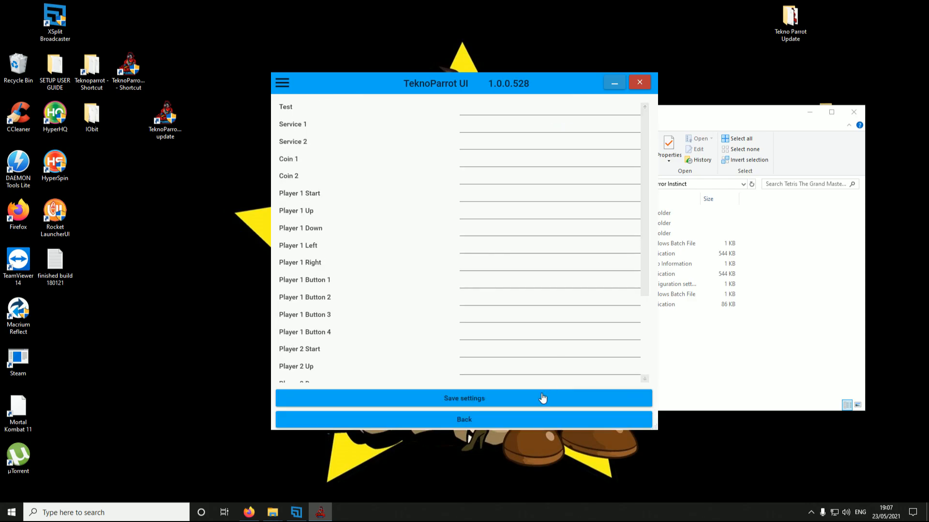
click(496, 160)
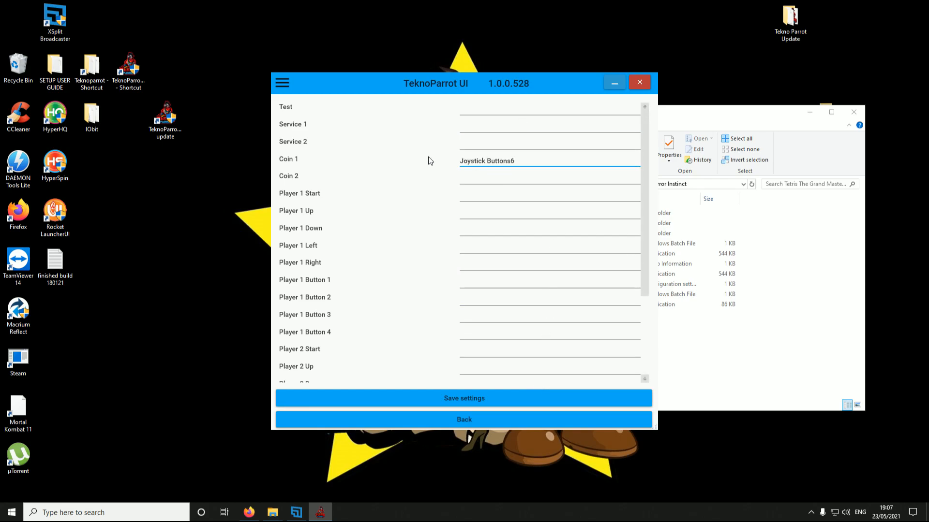
click(472, 181)
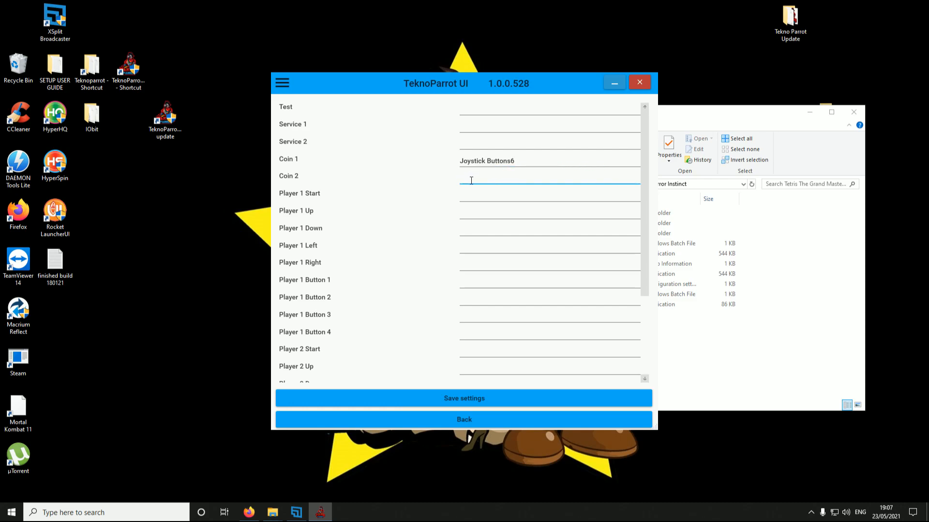
click(486, 198)
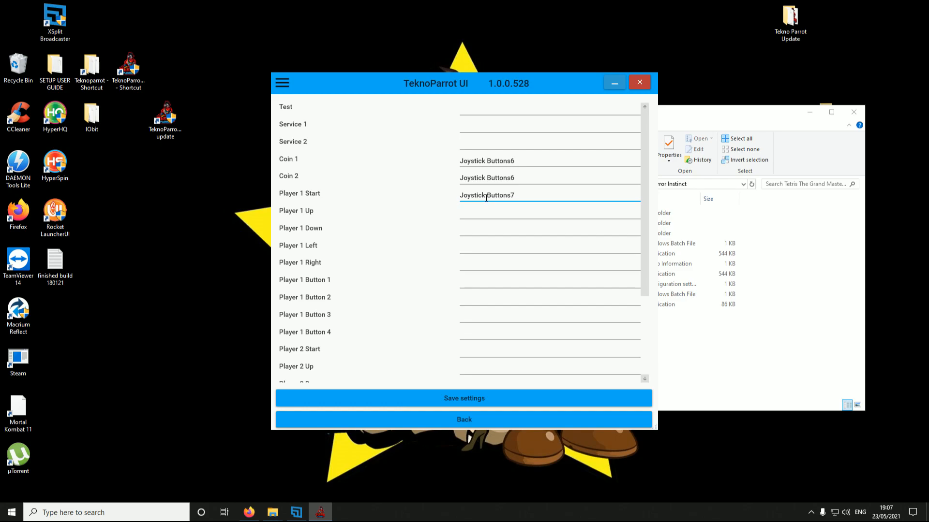
Map Player 1 Up, Down, Left and Right to Joystick Y -, Y +, X - and X + respectively
click(473, 216)
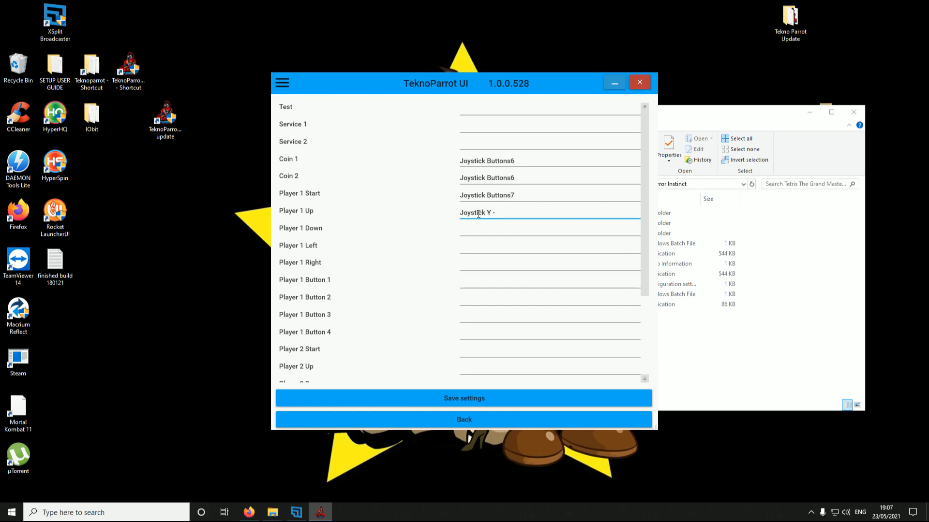
click(490, 228)
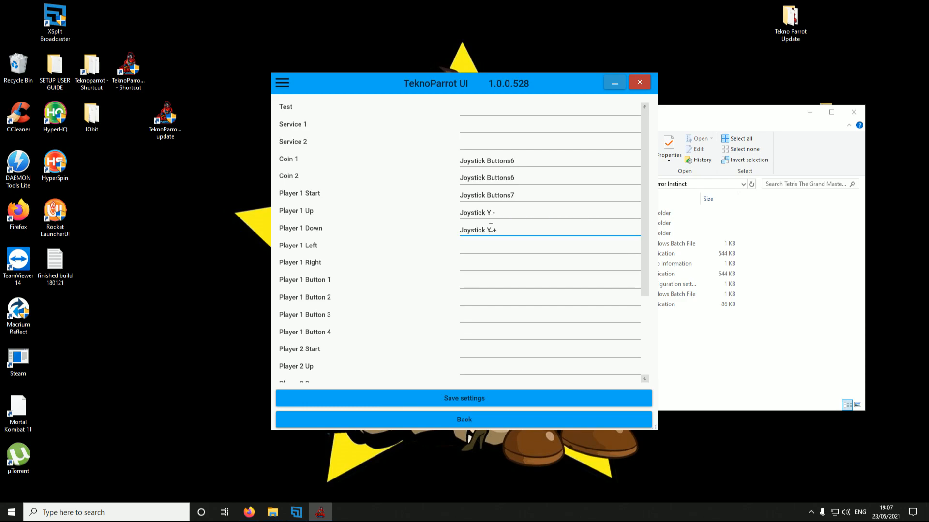
click(477, 246)
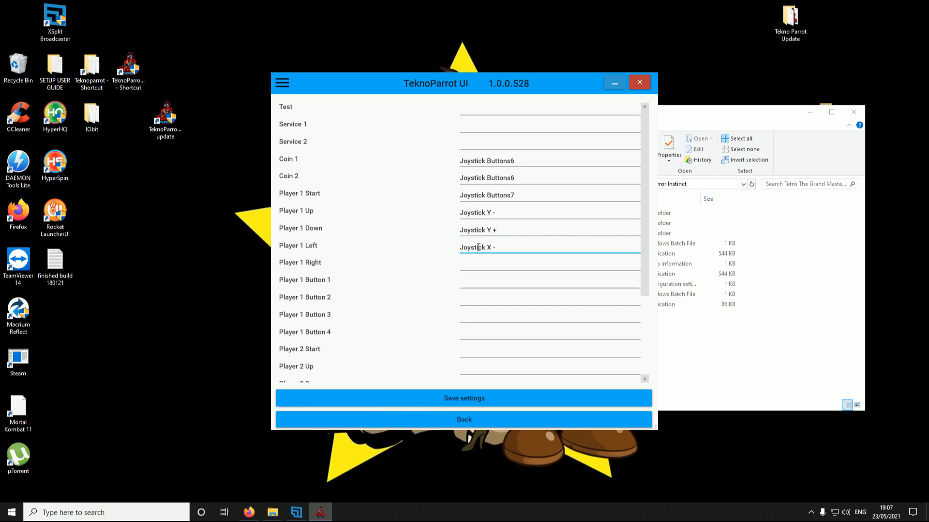
click(503, 264)
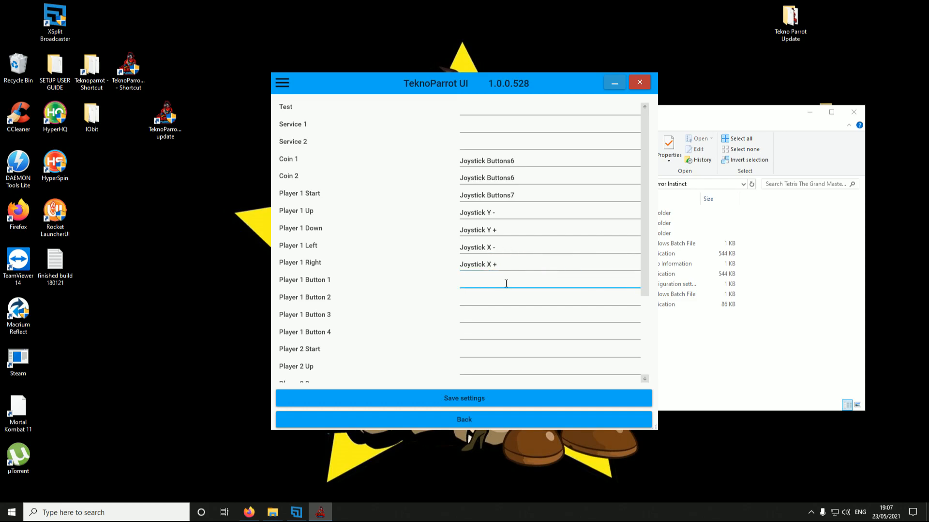
Map Player 1 Buttons 1 to 4 to Joystick Buttons0, Buttons1, Buttons2 and Buttons3 in order
click(503, 300)
click(483, 315)
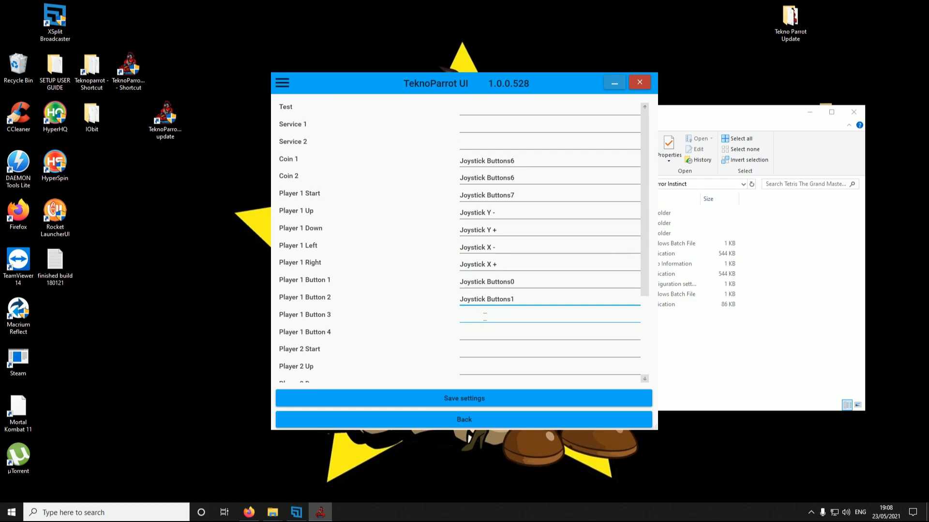
click(476, 335)
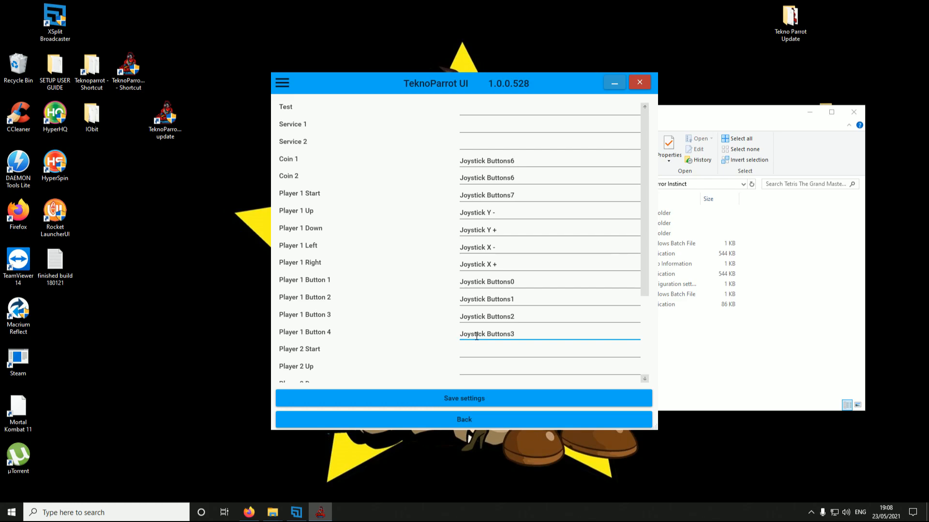
Map Player 2 Start to Joystick Buttons7 and its Up, Down, Left and Right to Joystick Y -, Y +, X - and X +
click(506, 354)
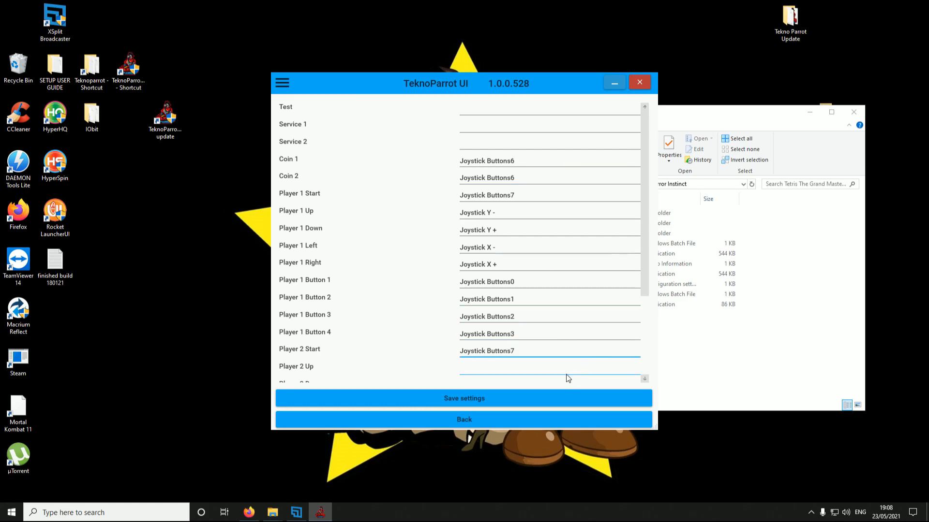
scroll(545, 342, down, 5)
click(498, 261)
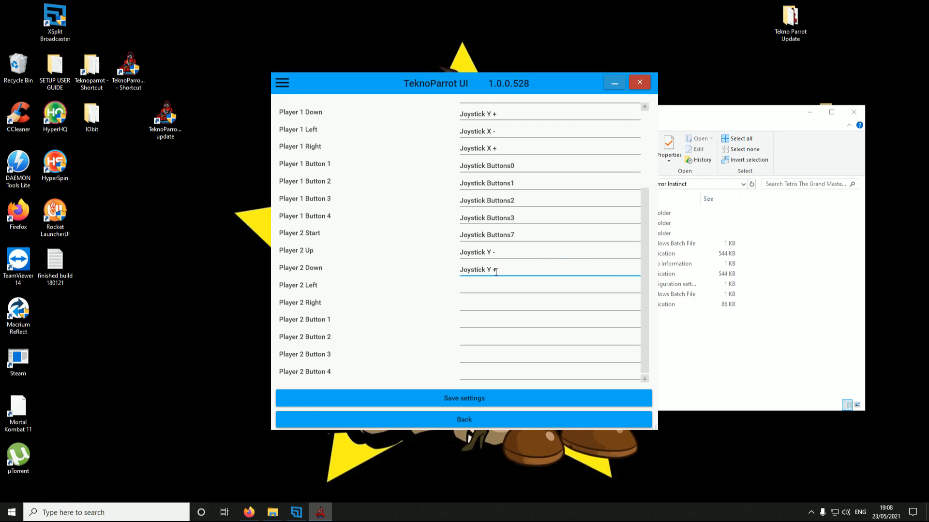
click(502, 288)
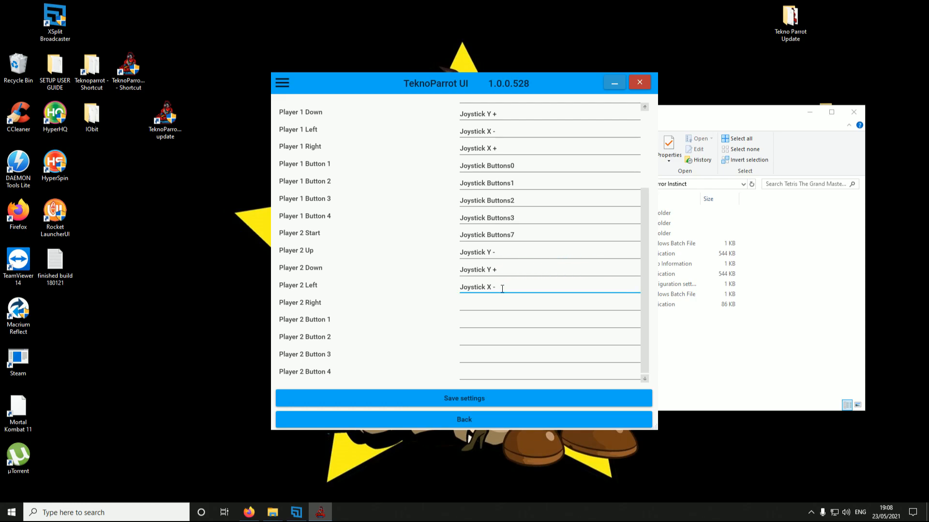
click(512, 303)
Map Player 2 Buttons 1 to 4 to Joystick Buttons0 through Buttons3 and save the controller settings
click(500, 323)
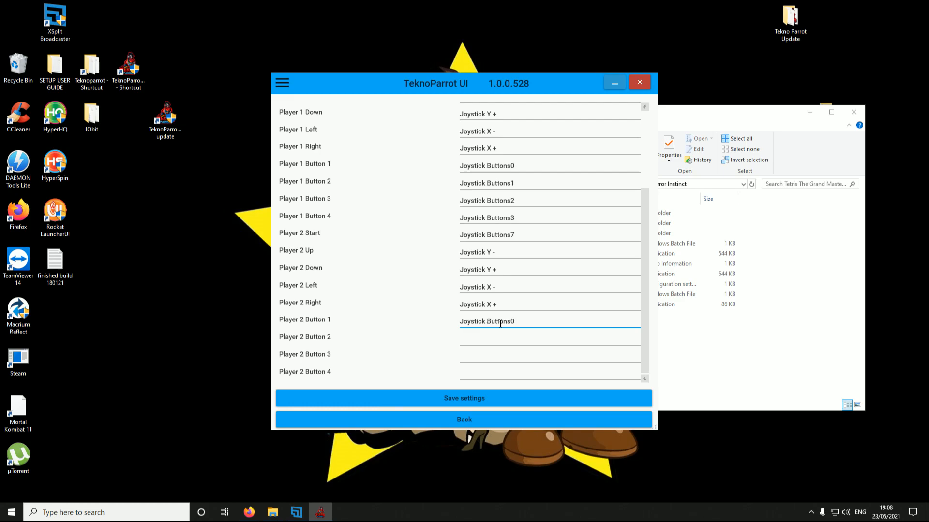
click(511, 339)
click(522, 359)
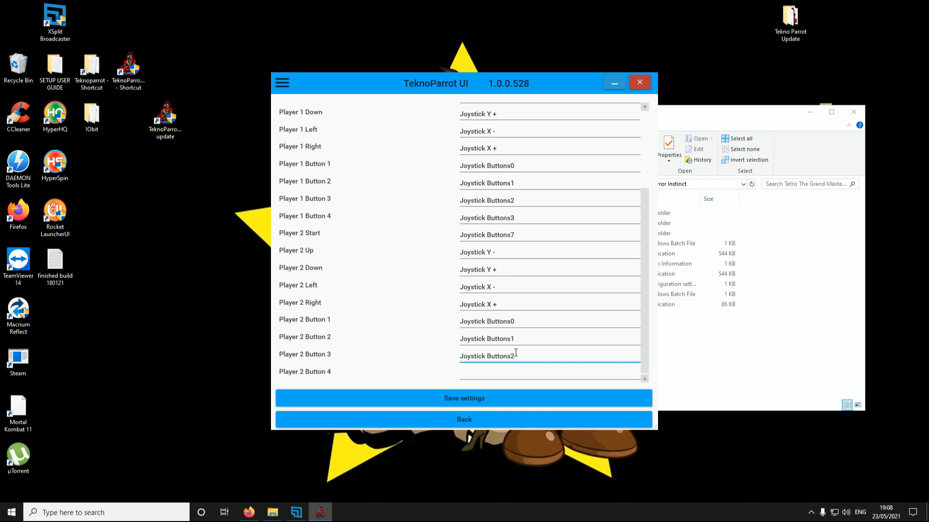
click(531, 377)
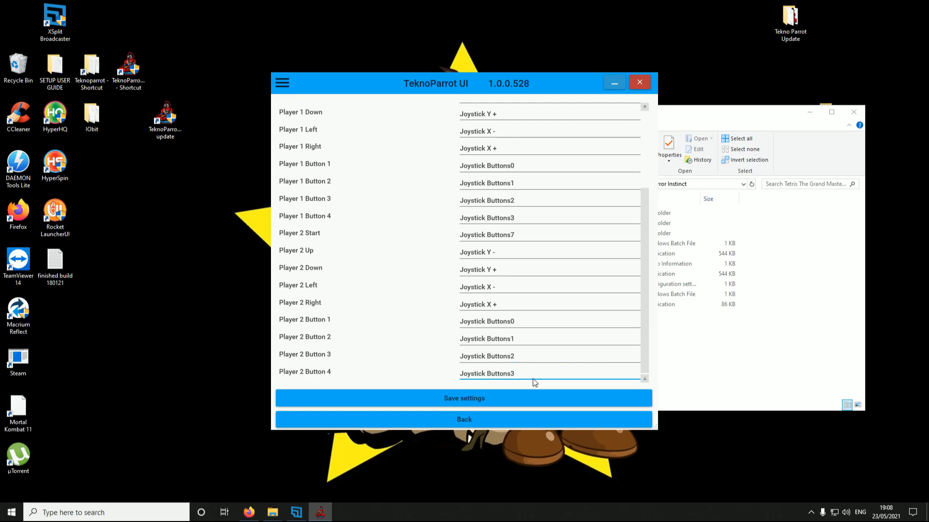
click(506, 398)
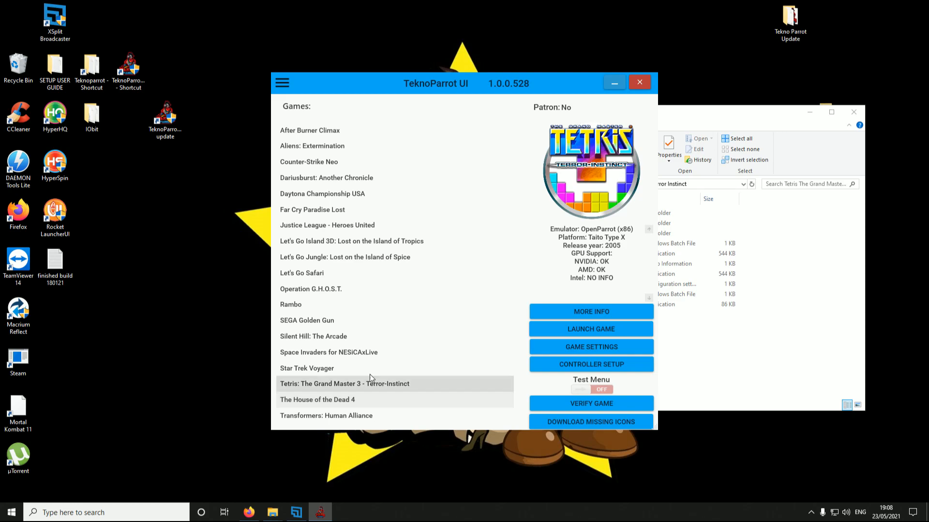
Open Rambo's game settings and browse for its executable from the Teknoparrot games folder
click(304, 304)
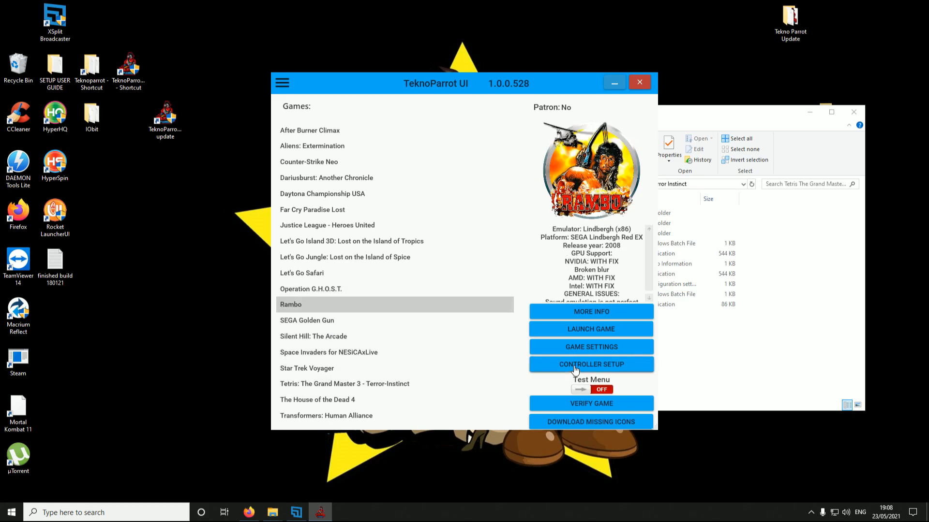
click(573, 347)
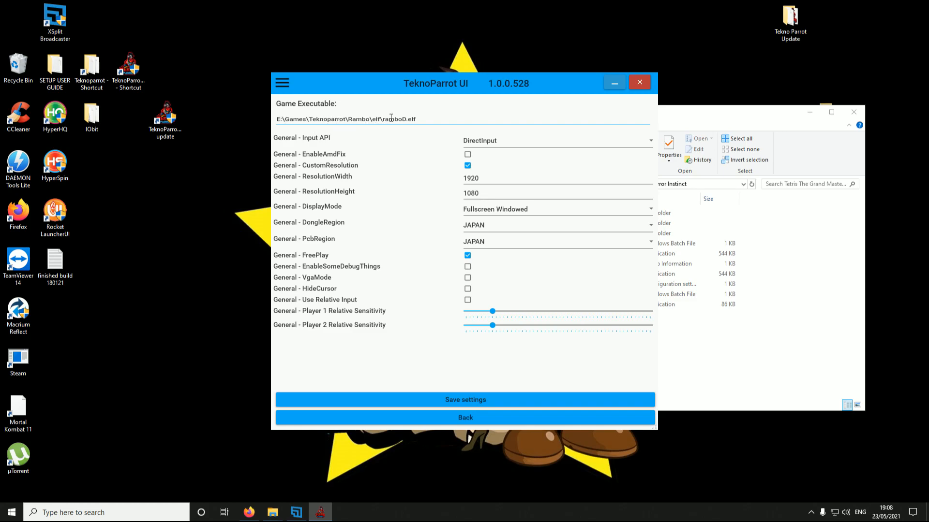
click(421, 118)
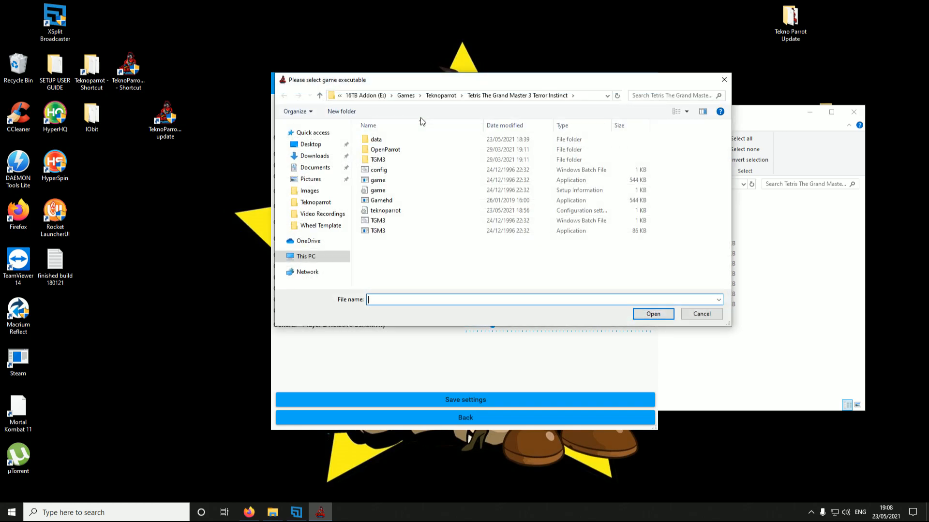
click(437, 99)
drag(455, 79, 497, 191)
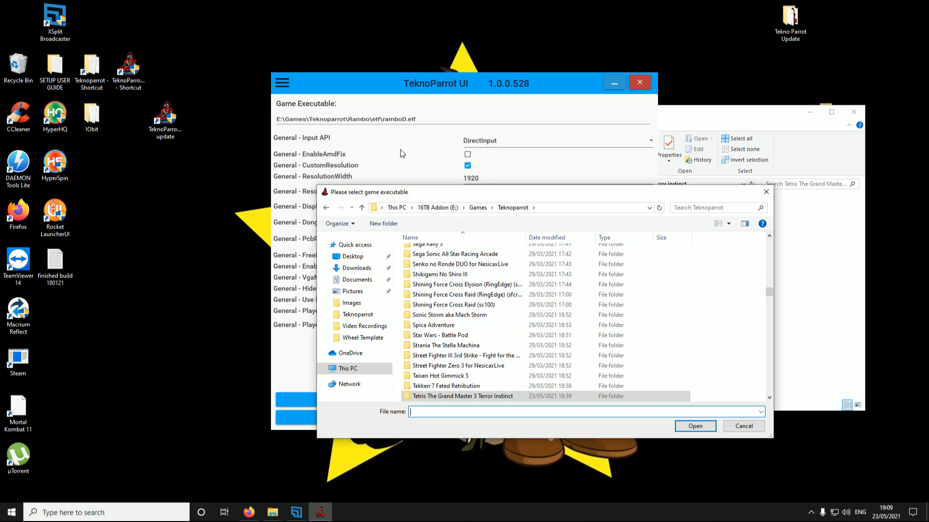
Examine the executable files in Rambo's elf folder and leave its game settings without selecting a file
scroll(426, 334, up, 2)
scroll(440, 344, down, 1)
scroll(441, 346, down, 1)
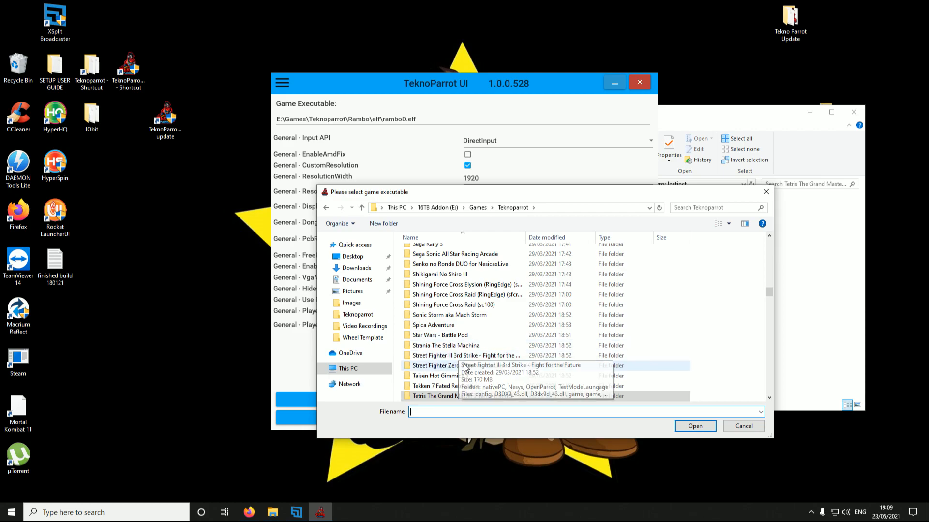
scroll(464, 371, down, 2)
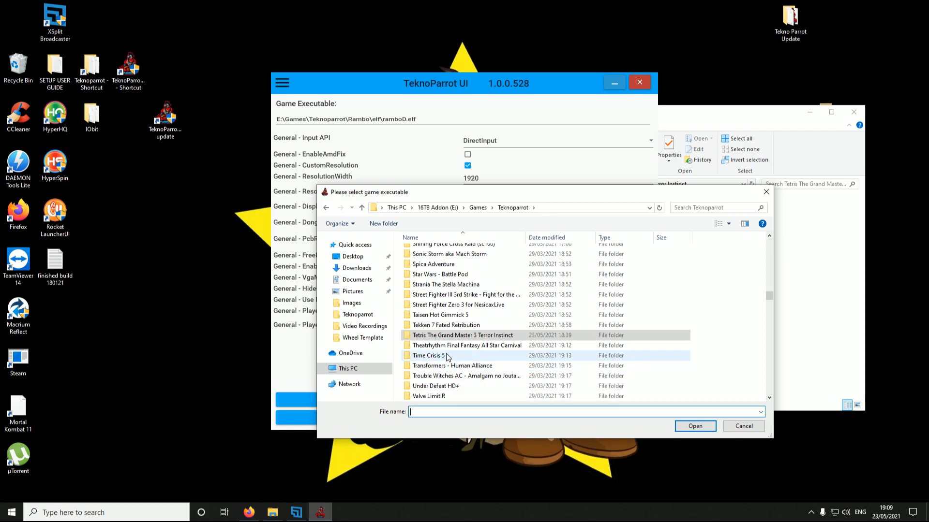
scroll(446, 356, up, 5)
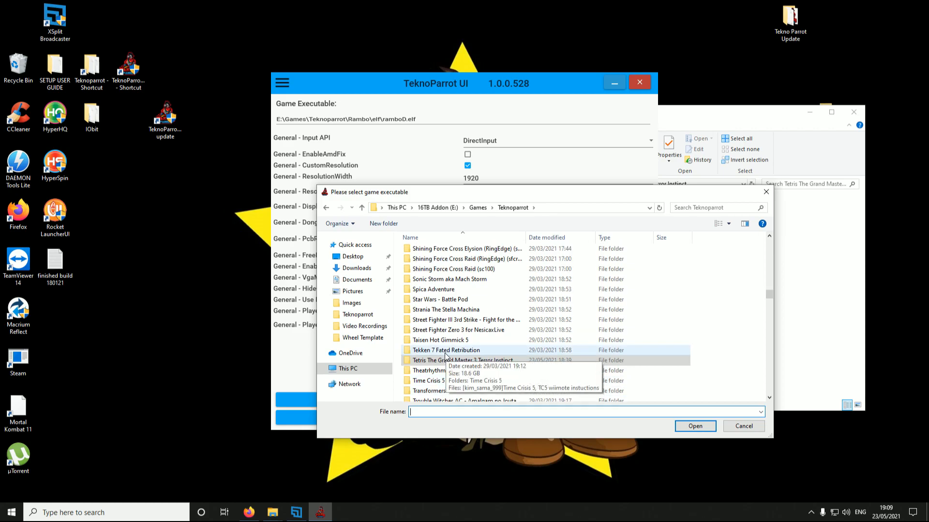
double_click(427, 270)
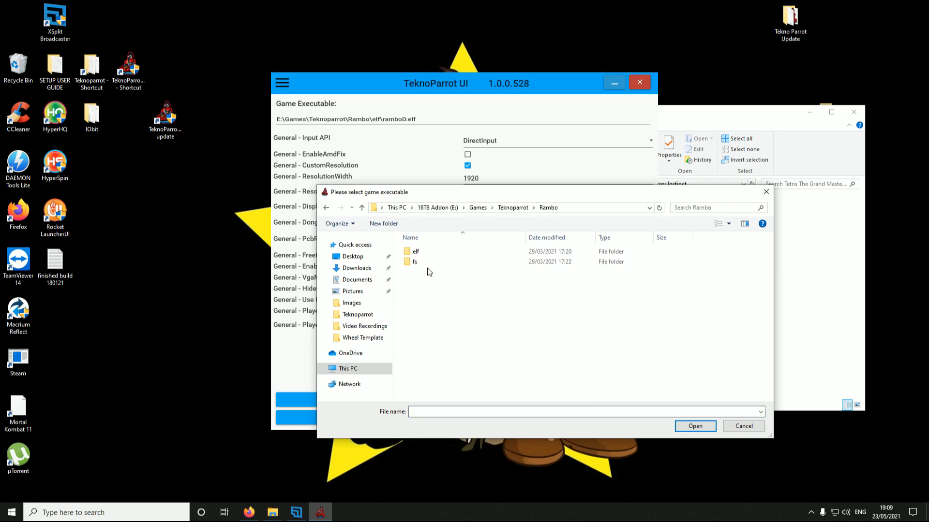
double_click(414, 254)
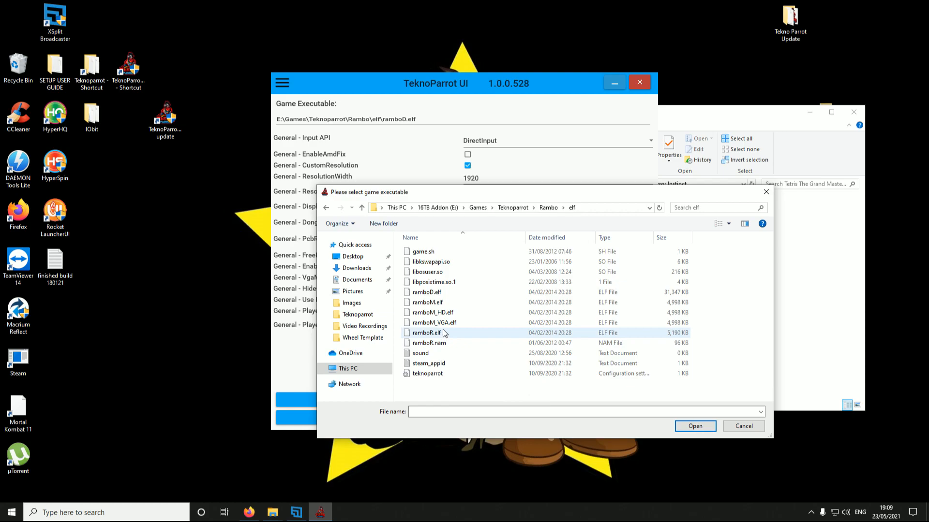
click(744, 426)
click(497, 419)
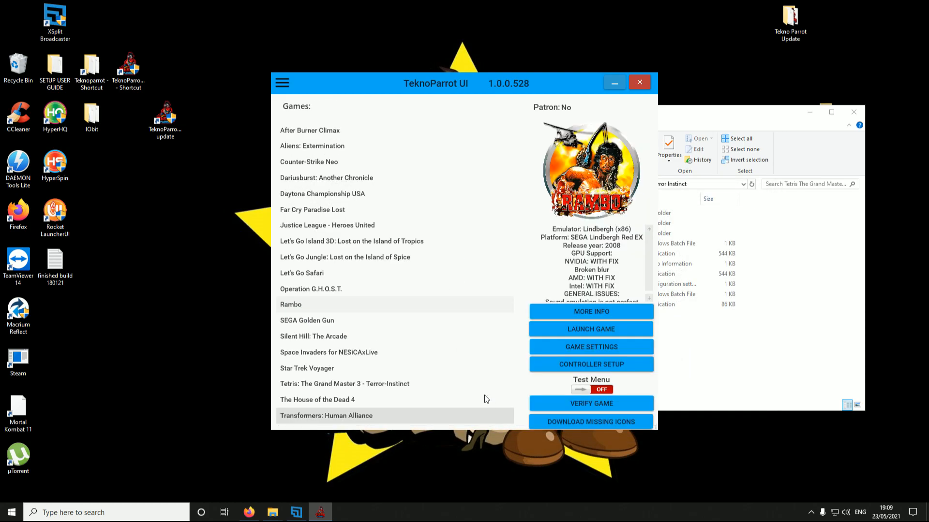
Launch Tetris: The Grand Master 3 - Terror-Instinct and insert test credits
click(320, 386)
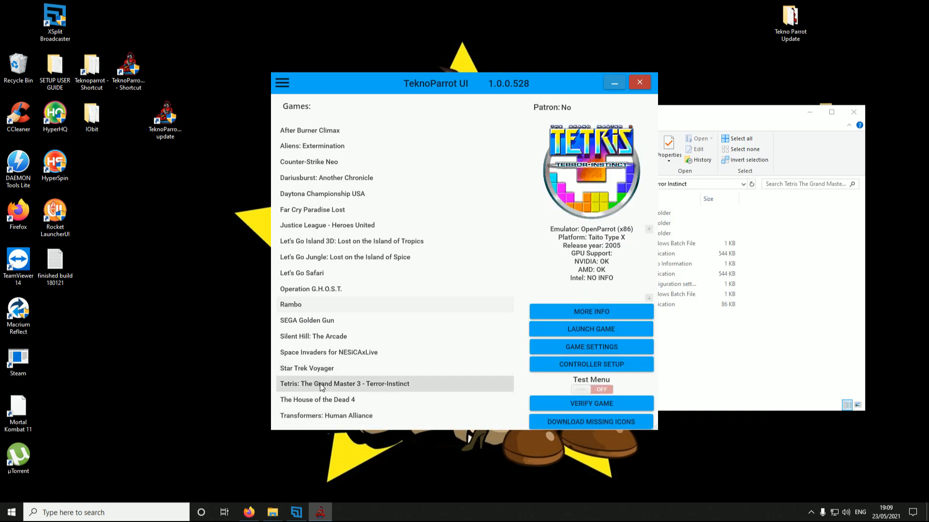
click(587, 334)
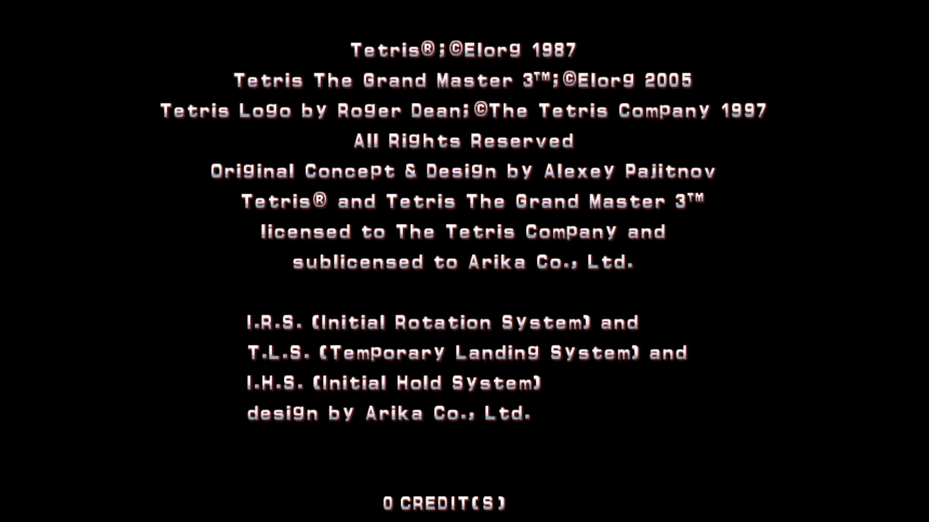
key(5)
key(5)
key(5)
key(5)
key(5)
key(5)
key(5)
key(5)
key(5)
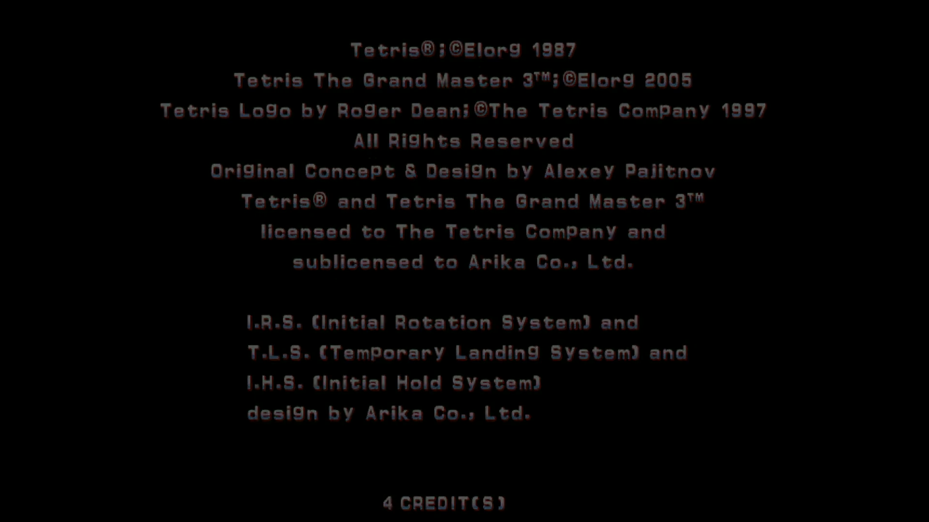
Start Player 1's game with Data Not Used and the World Rule type
key(1)
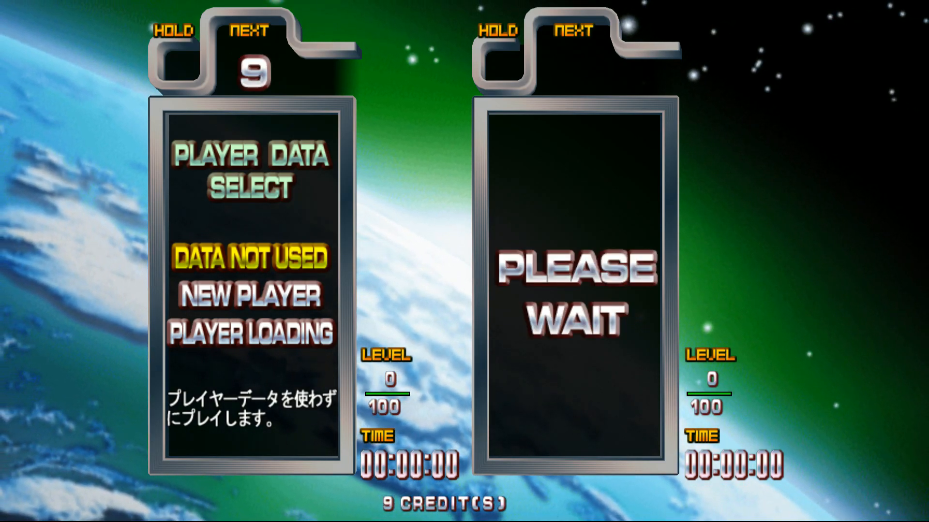
key(ctrl)
key(ctrl)
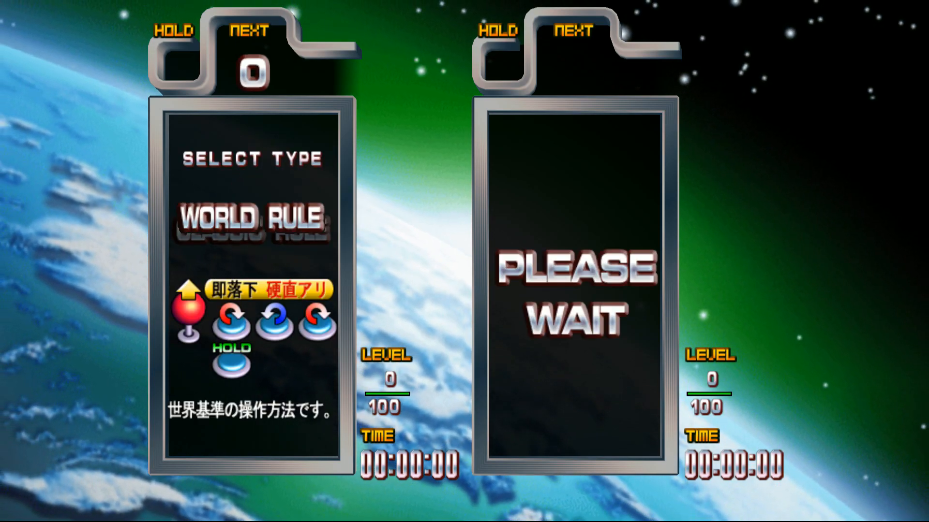
key(ctrl)
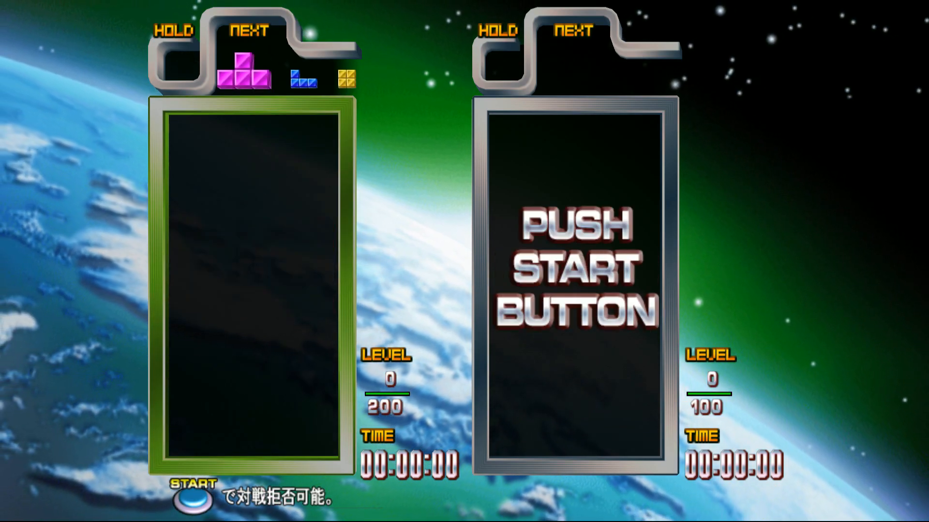
Join the match as Player 2 with Data Not Used to test the second player's controls
key(2)
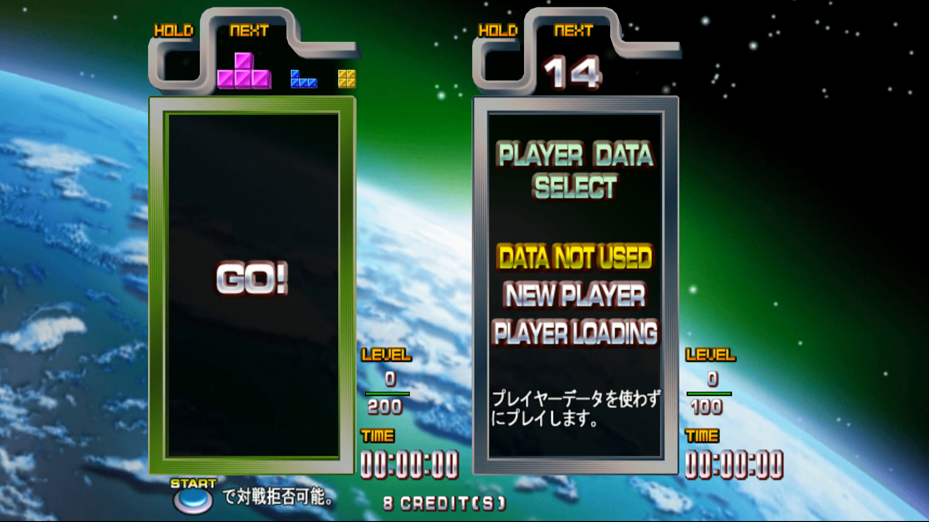
key(a)
key(a)
key(a)
Move Player 1's magenta T piece one column left and land it on the well floor
key(Left)
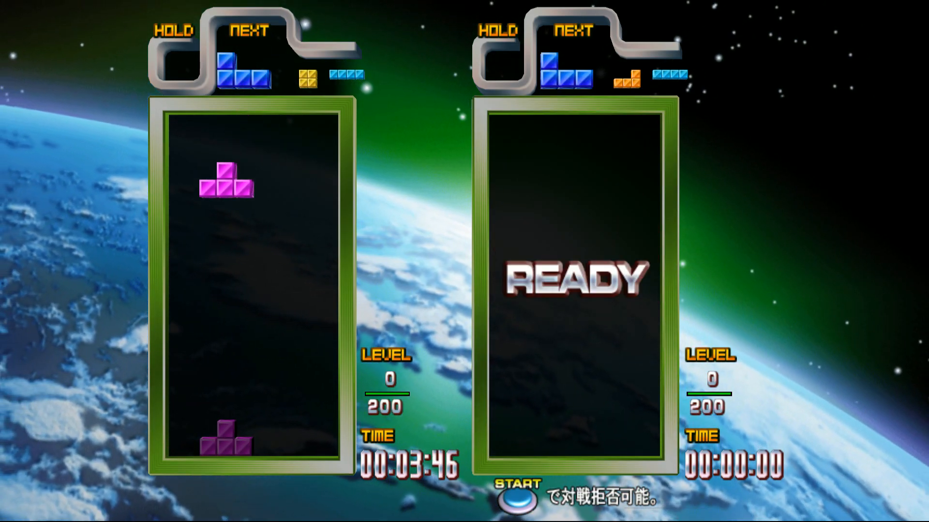
key(Left)
key(Down)
key(Left)
key(Down)
key(Right)
key(Down)
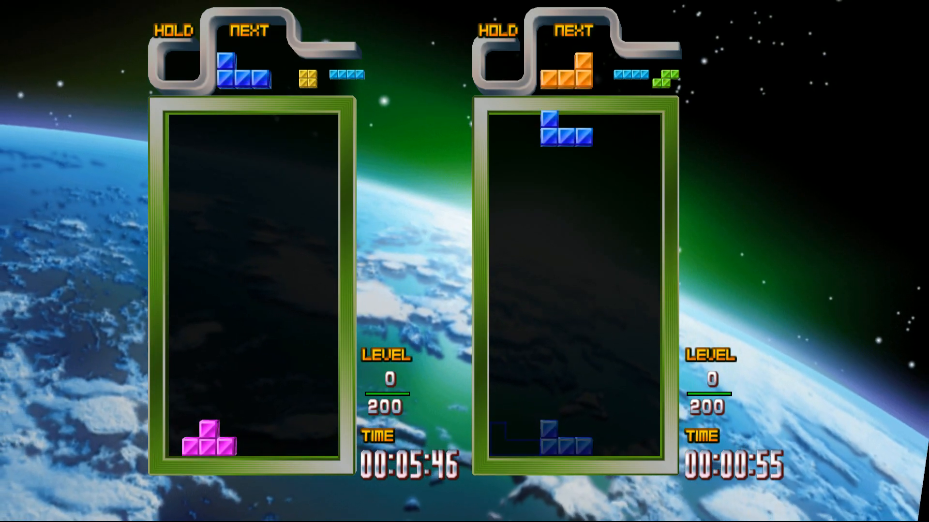
Test rotation with Player 1's blue J piece and land it flat against the well's right wall
key(Right)
key(Right)
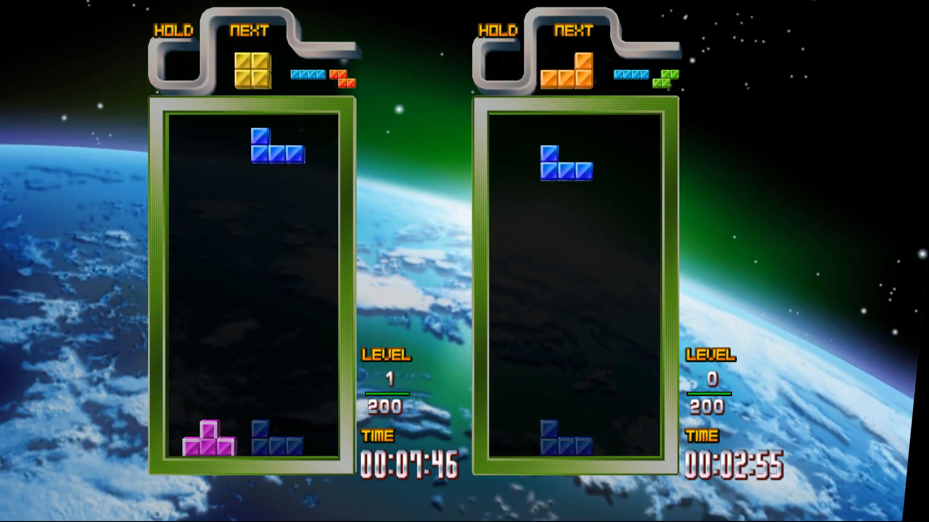
key(Left)
key(Up)
key(Right)
key(Right)
key(Right)
key(Up)
key(Up)
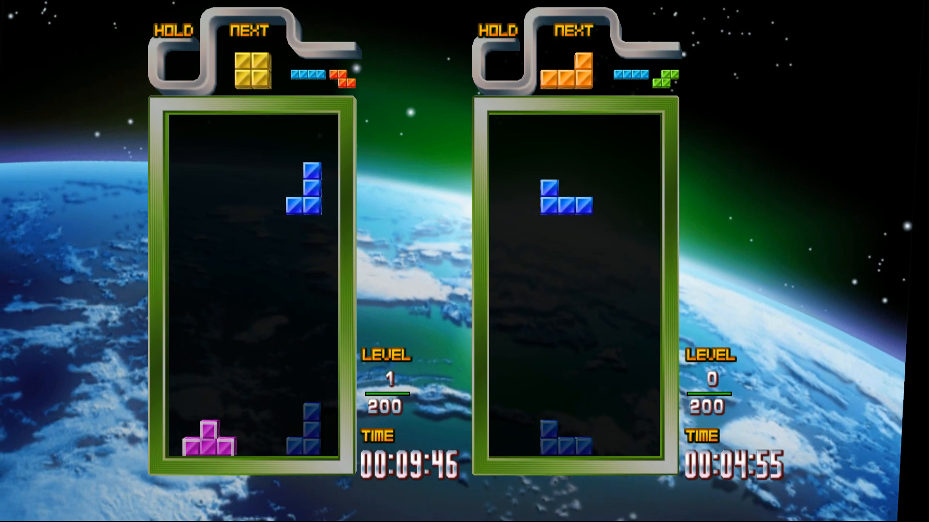
key(Up)
key(Down)
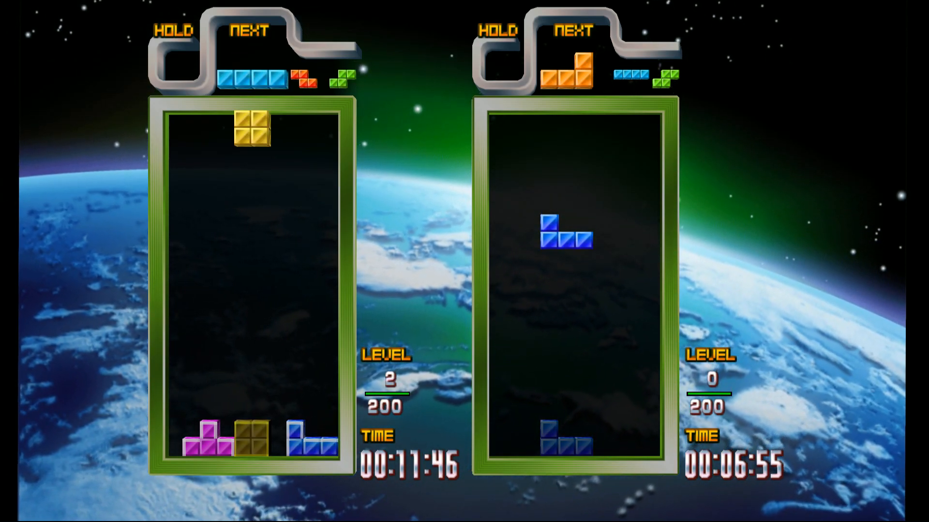
Land Player 1's yellow square piece on the blue piece against the right wall
key(Right)
key(Right)
key(Right)
key(Right)
key(Down)
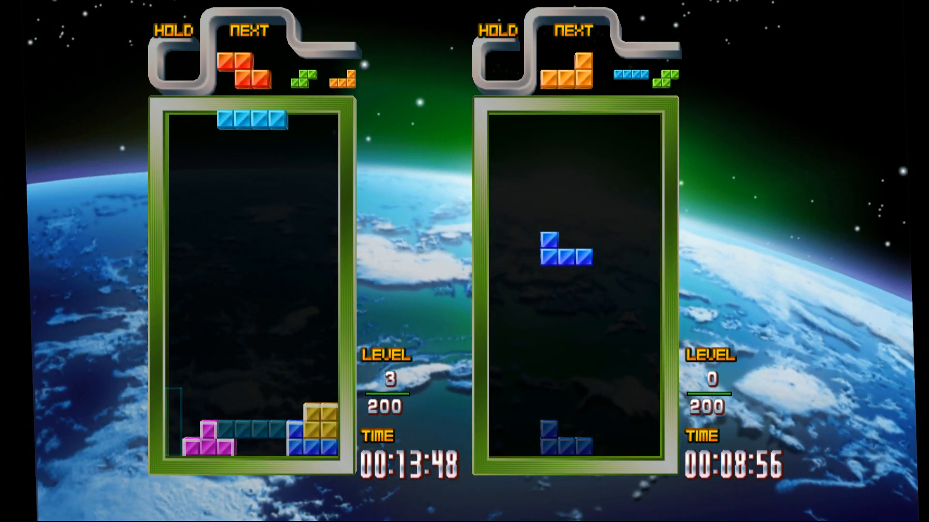
Stand Player 1's light blue bar upright against the well's left wall and land it
key(Up)
key(Left)
key(Left)
key(Left)
key(Left)
key(Left)
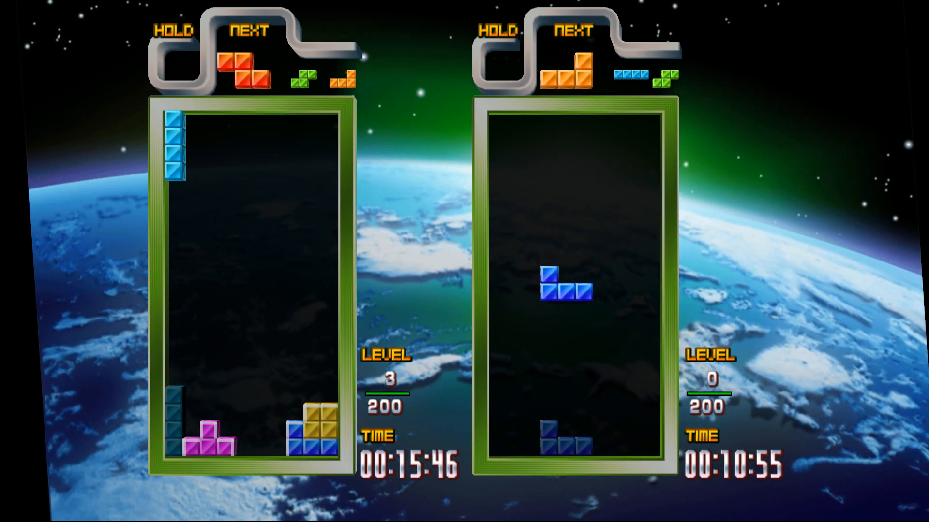
key(Down)
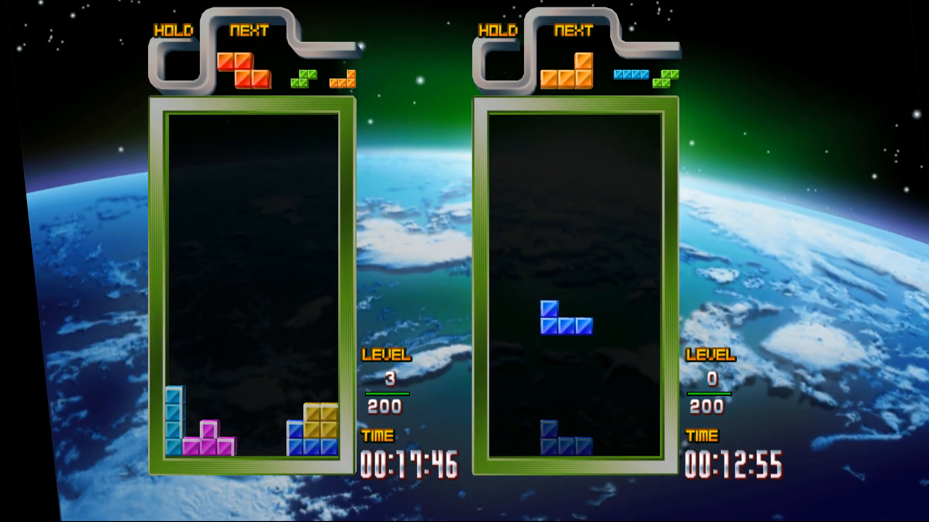
Land Player 1's red Z piece beside the T piece and fill the remaining bottom-row gap with the upright green S piece
key(Down)
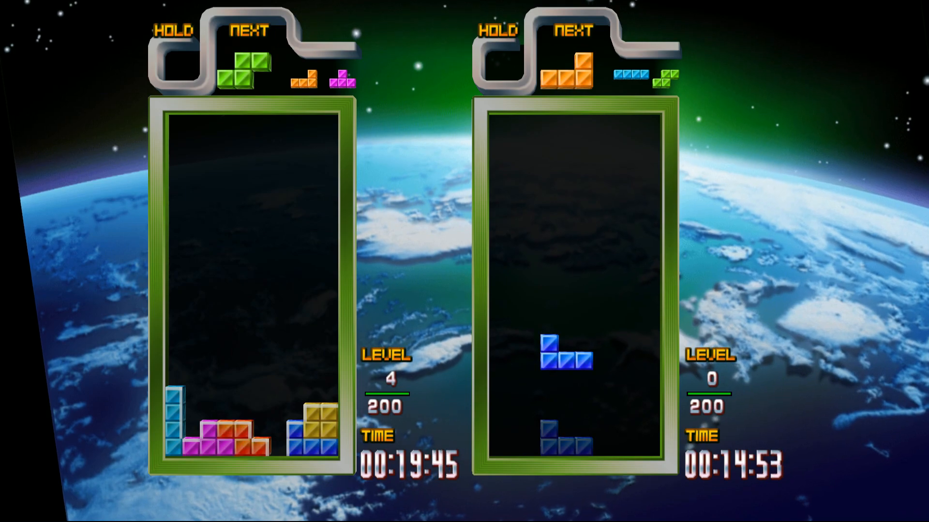
key(Up)
key(Right)
key(Down)
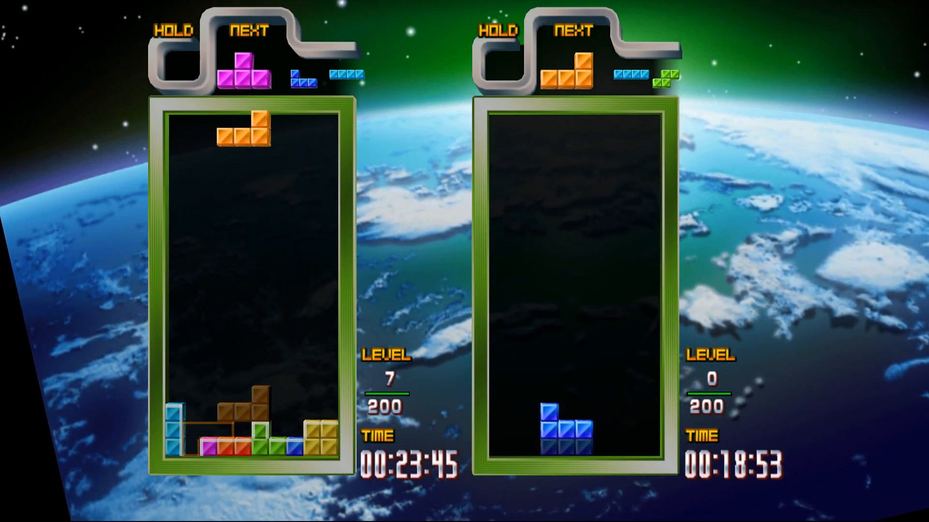
Turn Player 1's orange L piece over to fill the gap beside the light blue bar, and exit the game
key(Up)
key(Up)
key(Left)
key(Left)
key(space)
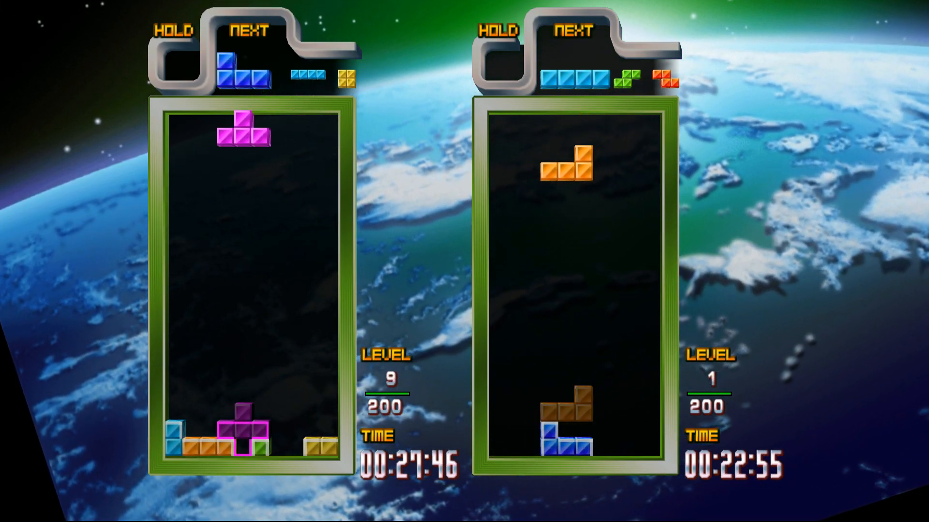
key(Escape)
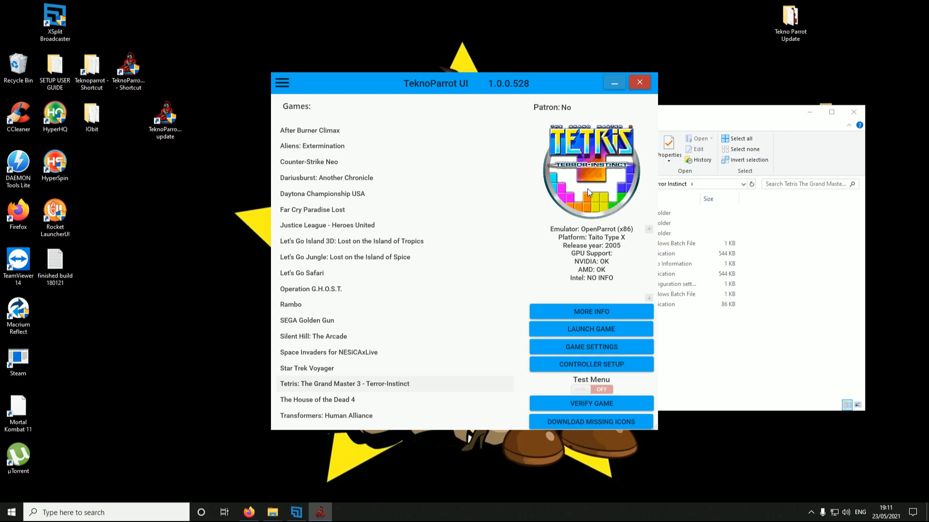
Try to launch Far Cry Paradise Lost, dismiss the error dialog and reopen TeknoParrot
click(639, 87)
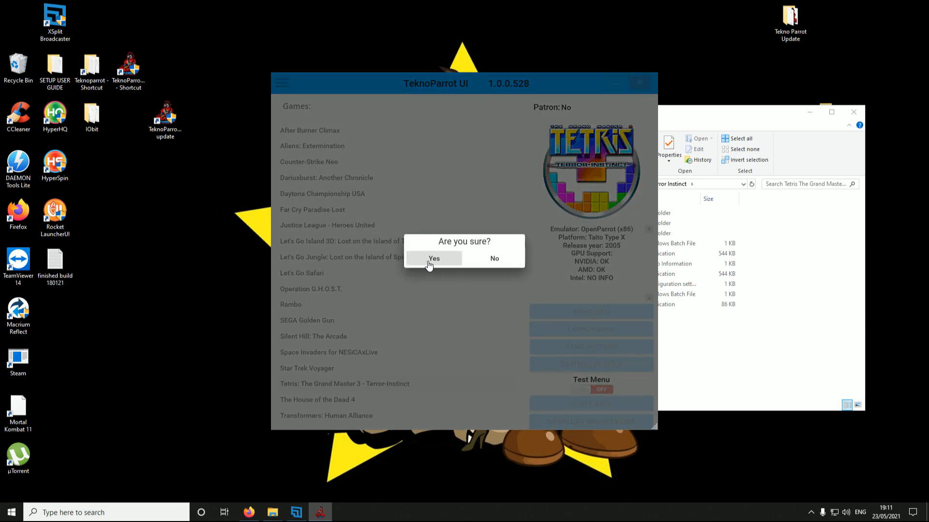
click(480, 261)
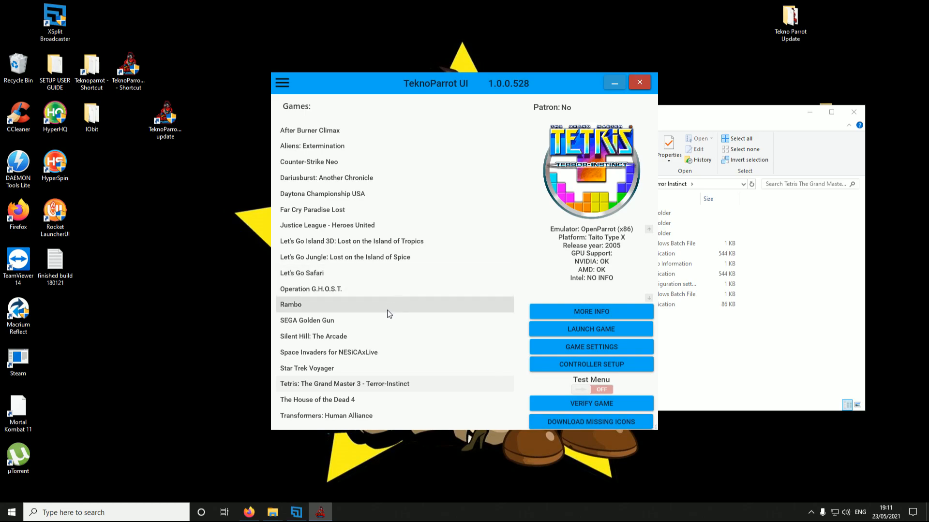
click(359, 213)
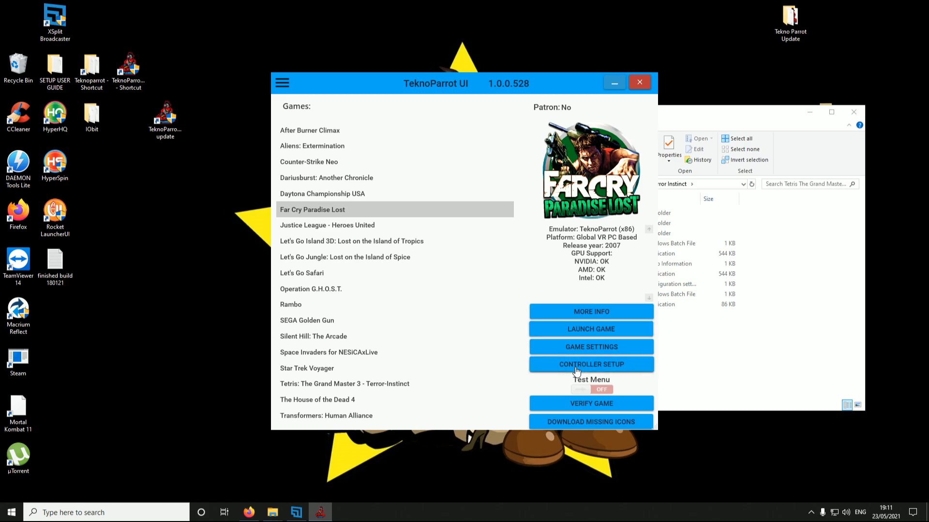
click(572, 331)
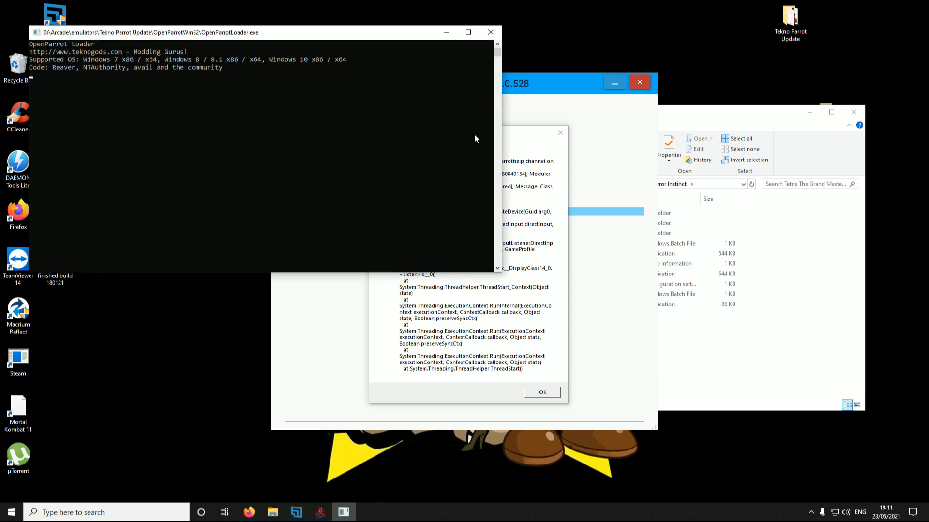
click(559, 133)
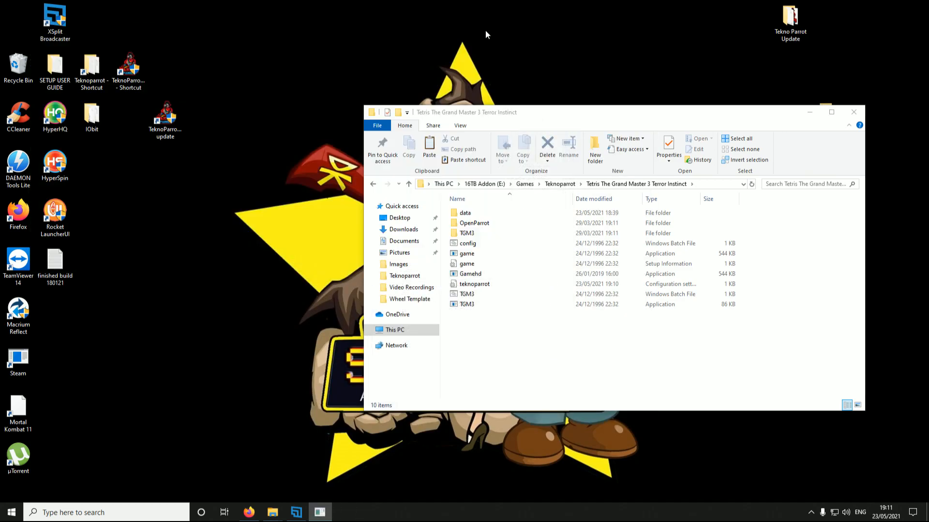
double_click(165, 118)
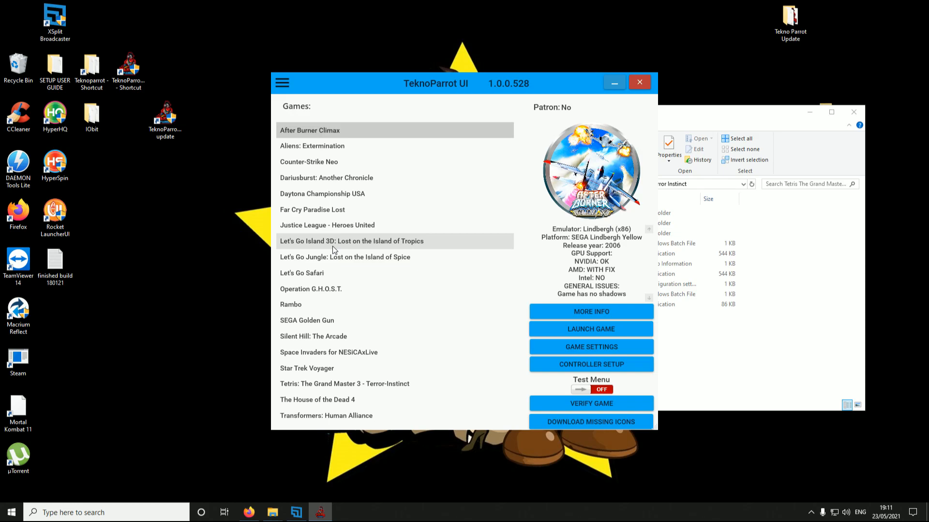
Review the controller bindings for Far Cry Paradise Lost without changing them, and exit TeknoParrot
click(325, 213)
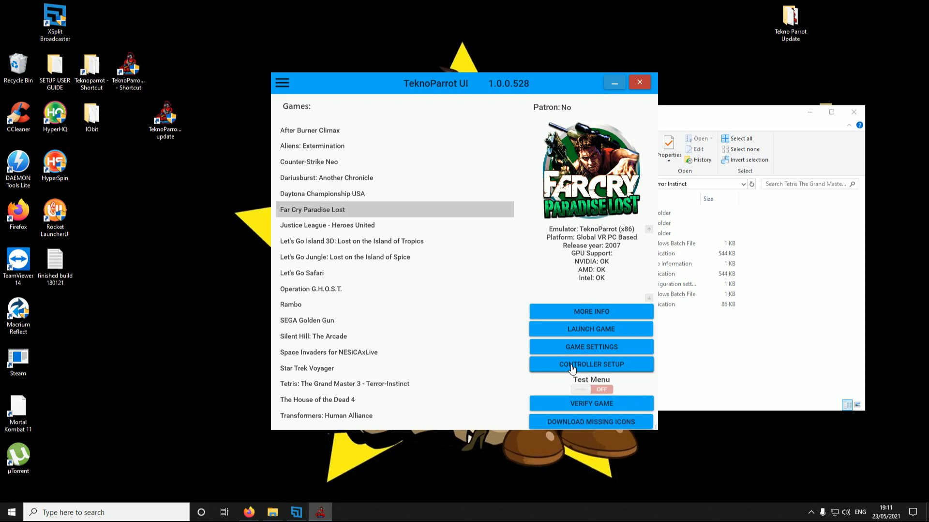
click(572, 366)
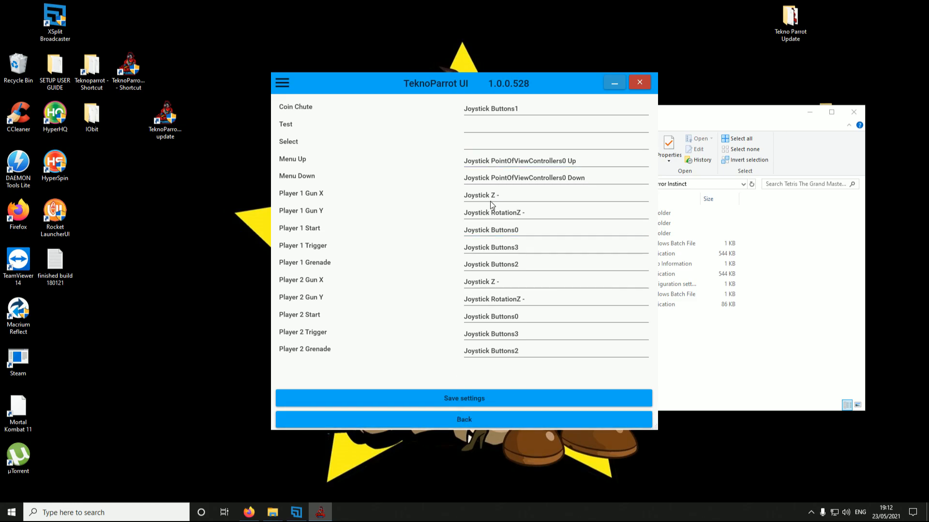
click(466, 420)
click(640, 82)
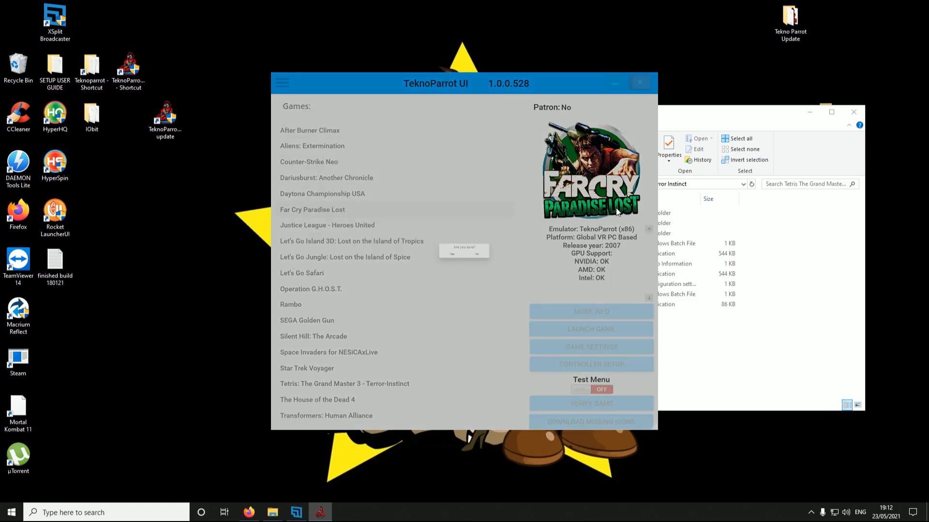
click(443, 260)
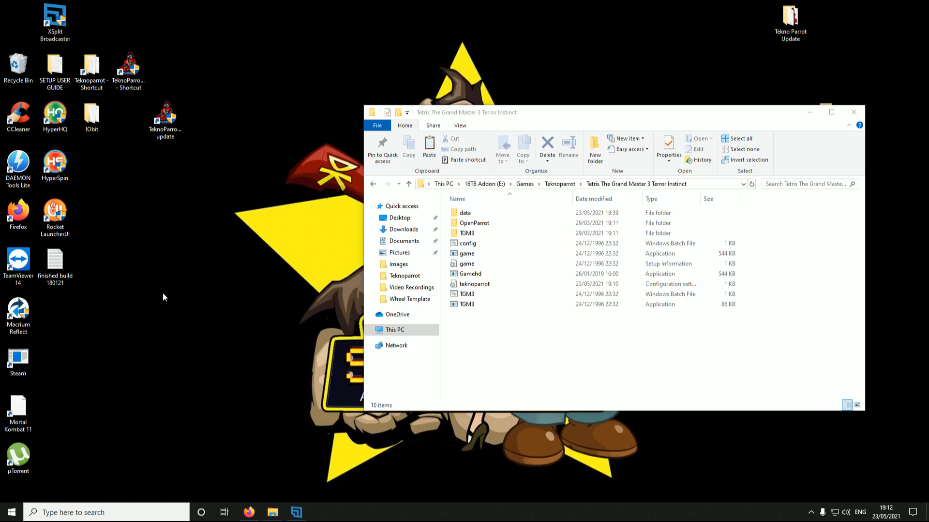
Open RocketLauncherUI and switch to File Explorer to check the TGM3 folder on the Hyperspin 8TB (D:) drive
double_click(63, 234)
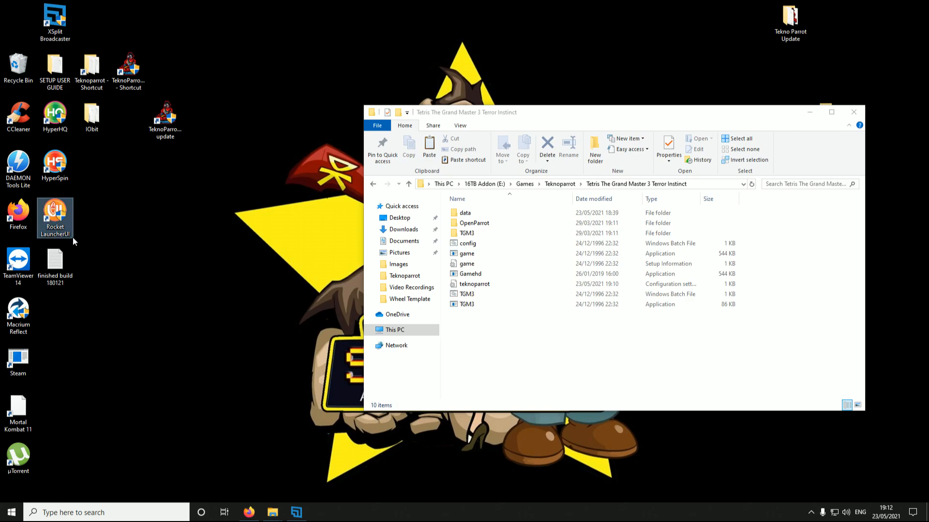
click(790, 365)
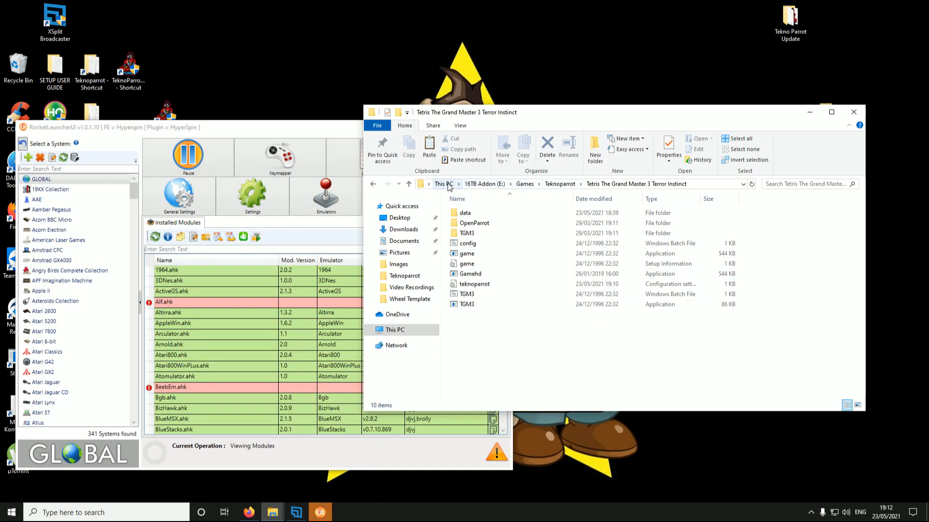
click(443, 184)
double_click(720, 319)
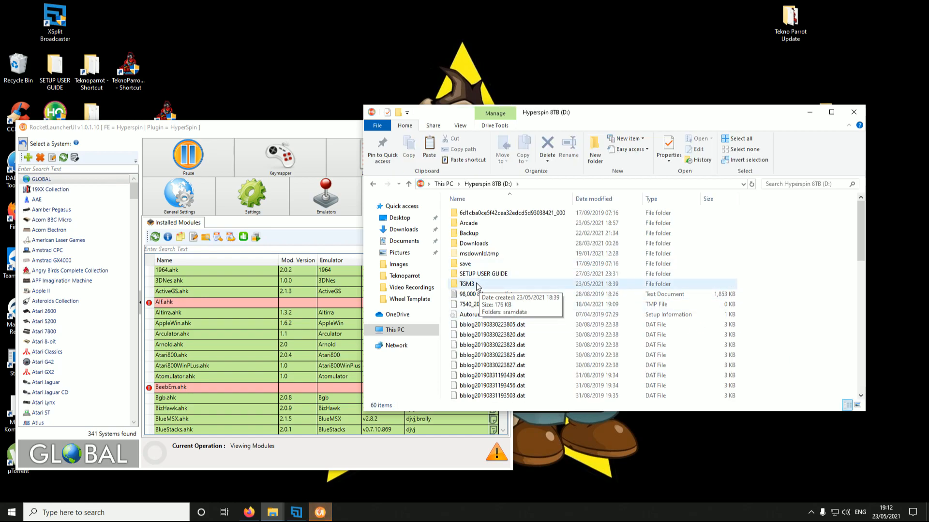
double_click(469, 224)
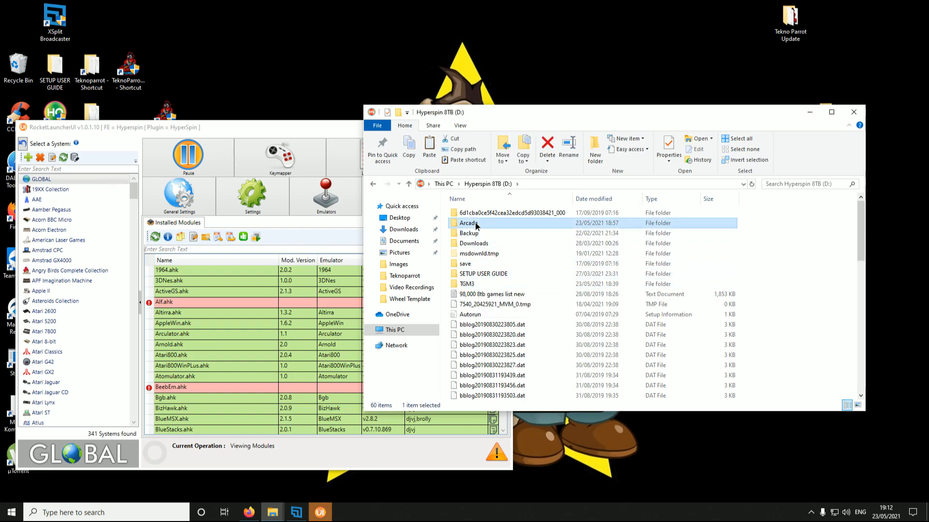
key(alt+Left)
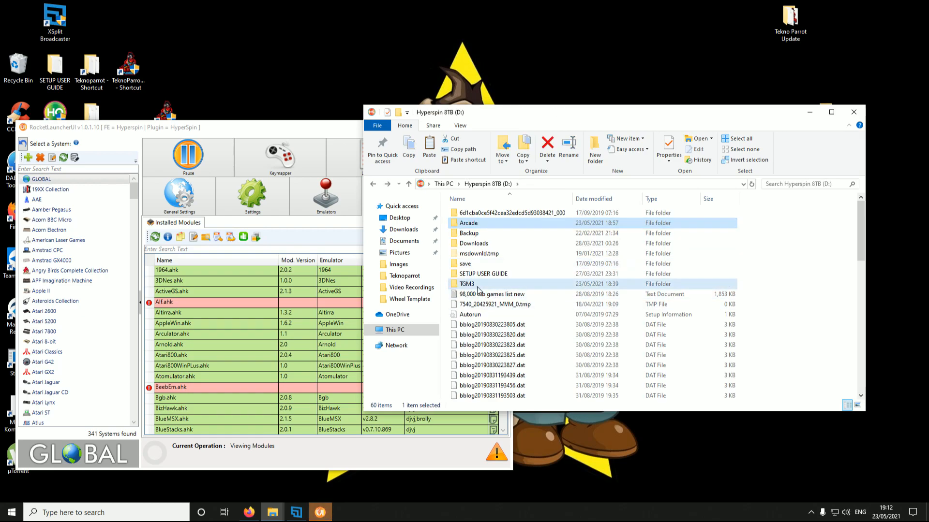
double_click(477, 286)
key(alt+Left)
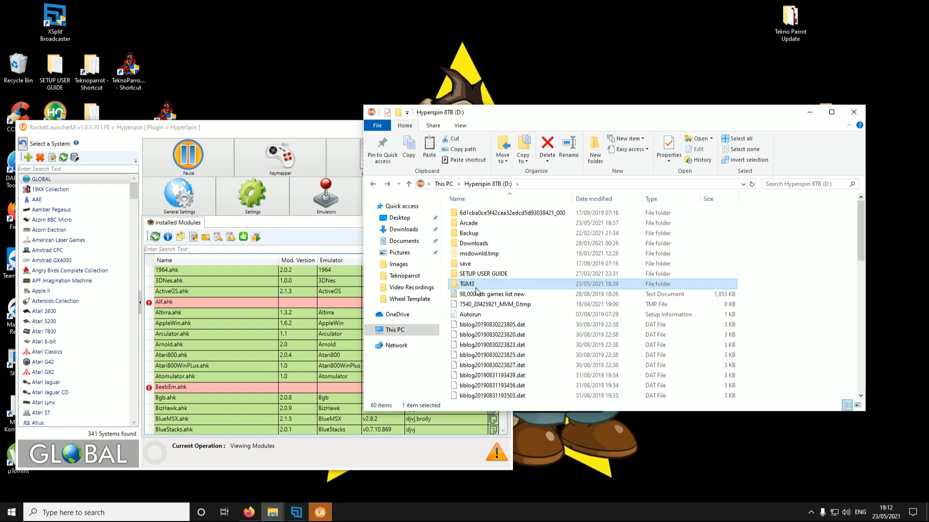
Open the Arcade\Media\Teknoparrot\Images\Wheel folder on the D: drive and find the Tetris The Grand Master 3 wheel image
click(476, 225)
double_click(475, 226)
scroll(511, 328, down, 20)
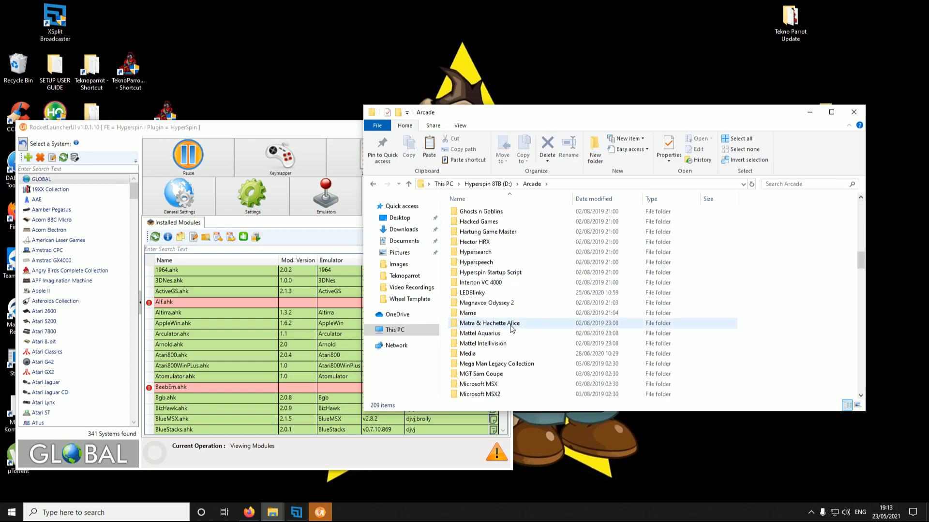
double_click(477, 354)
scroll(478, 352, down, 20)
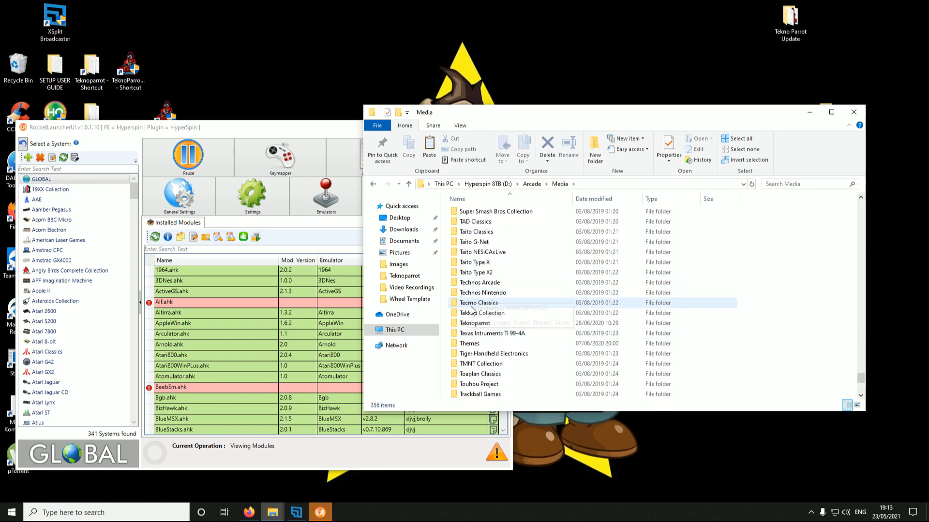
double_click(485, 323)
double_click(467, 213)
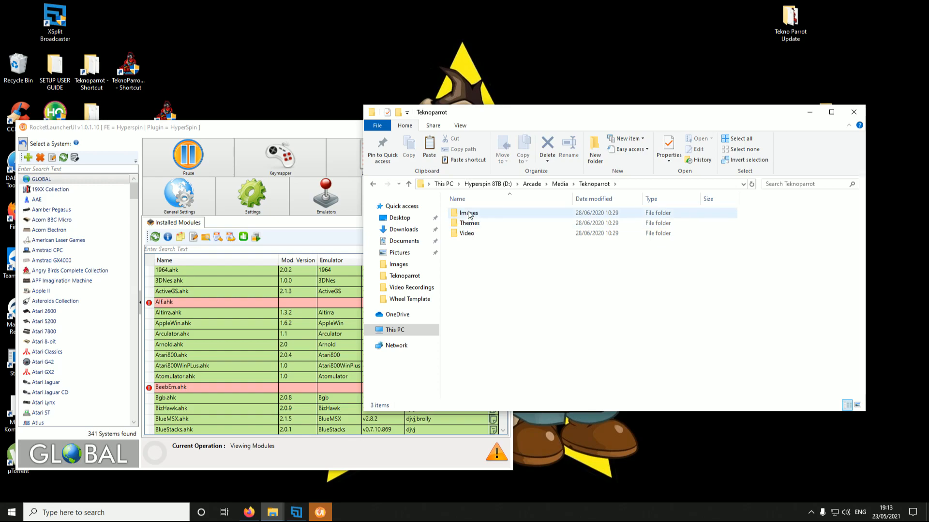
double_click(468, 244)
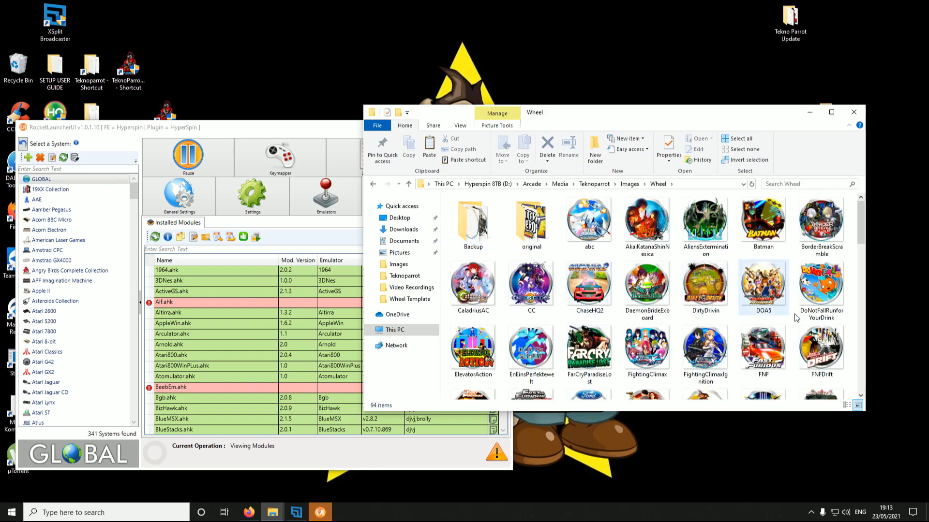
scroll(494, 291, down, 15)
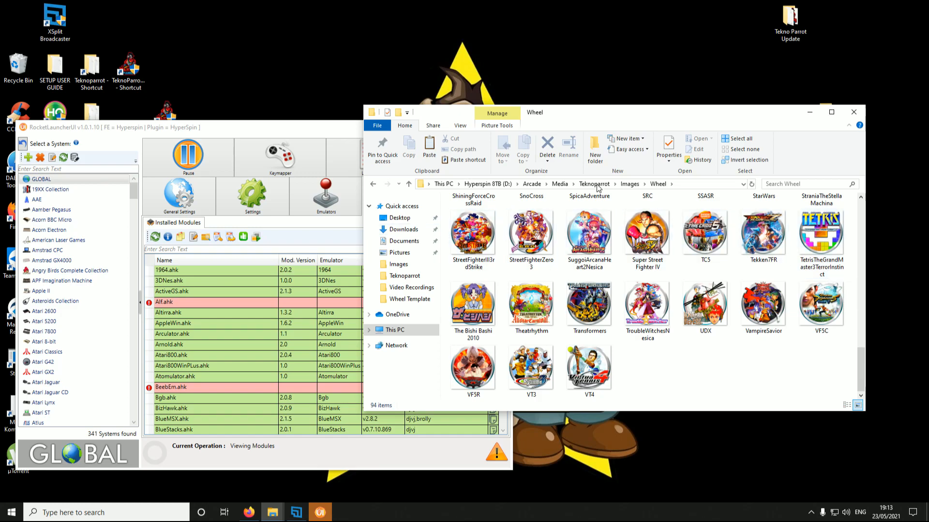
Find the TeknoParrot system in RocketLauncherUI by searching for "tekno", and open its XML database side by side with the Wheel folder
drag(752, 116, 926, 121)
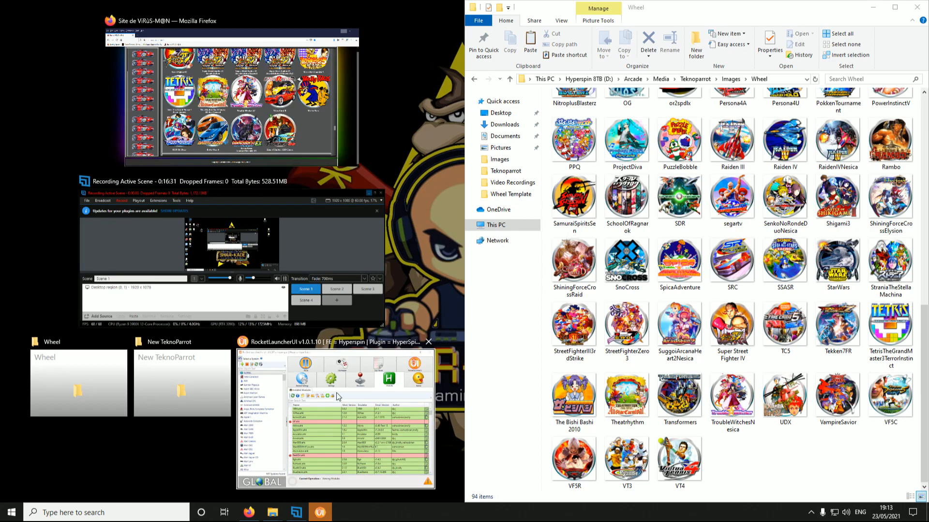
click(342, 425)
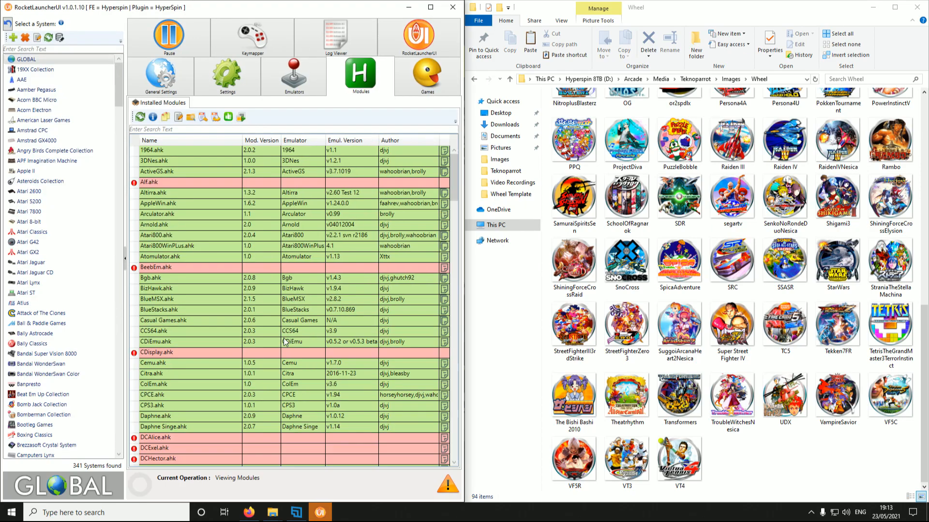
click(32, 48)
text(tekno)
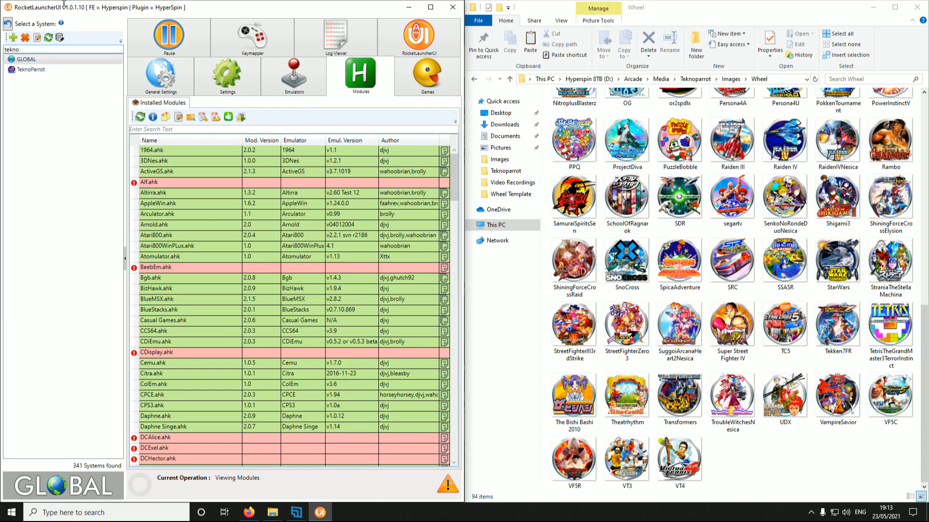
click(31, 70)
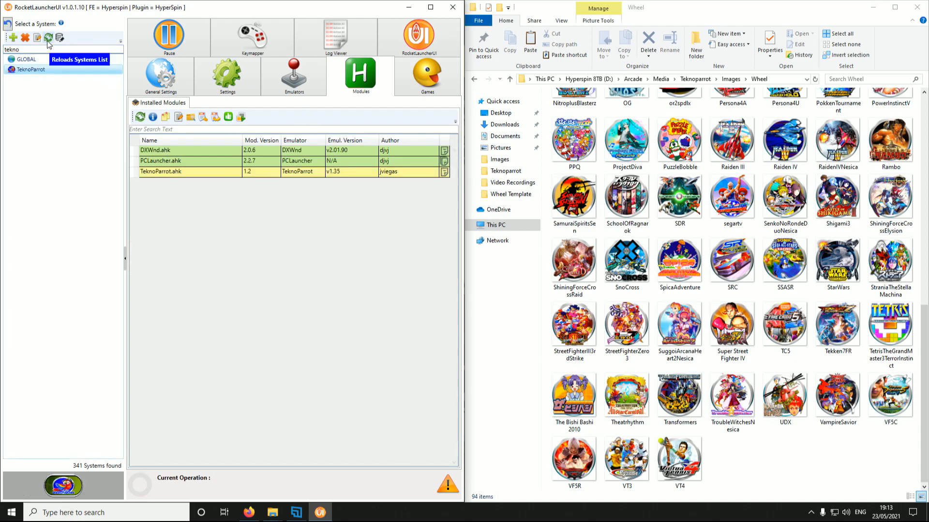
click(59, 38)
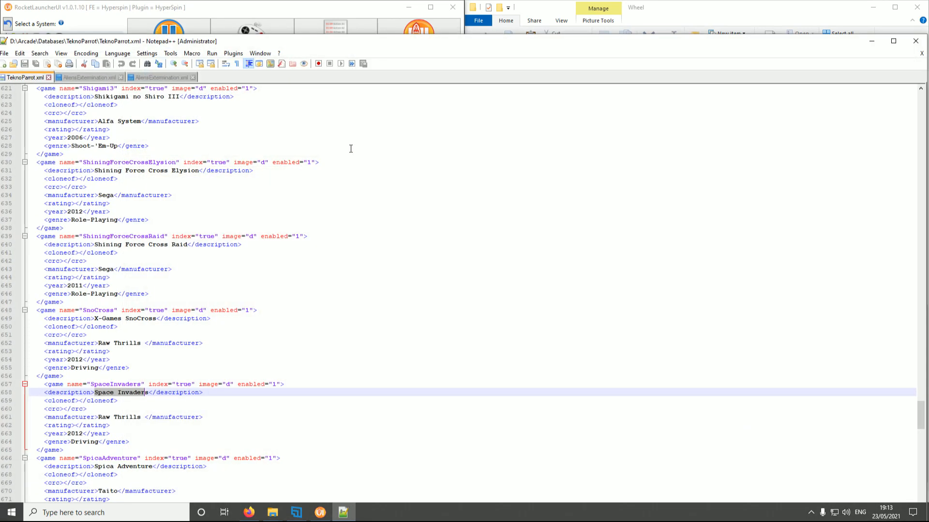
drag(395, 46, 2, 46)
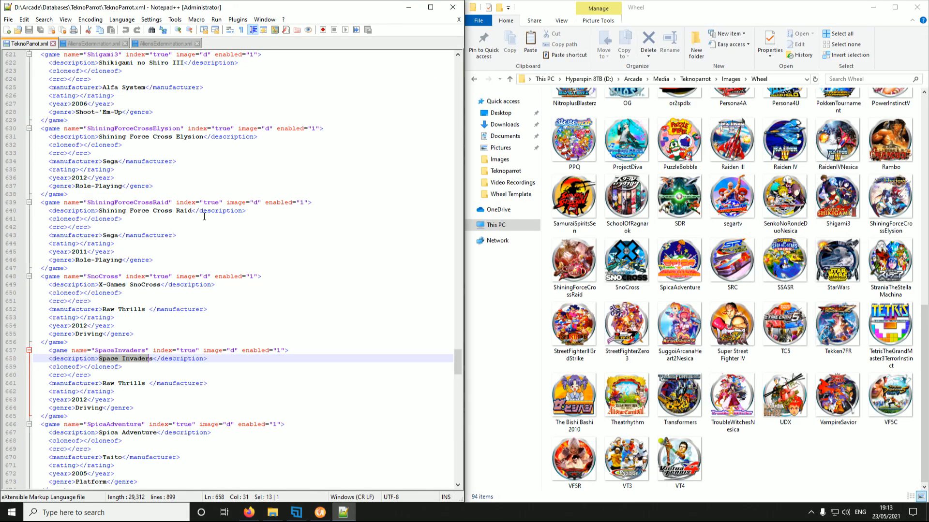
Delete the whole SpaceInvaders game entry from TeknoParrot.xml, including the leftover blank line
drag(78, 416, 24, 352)
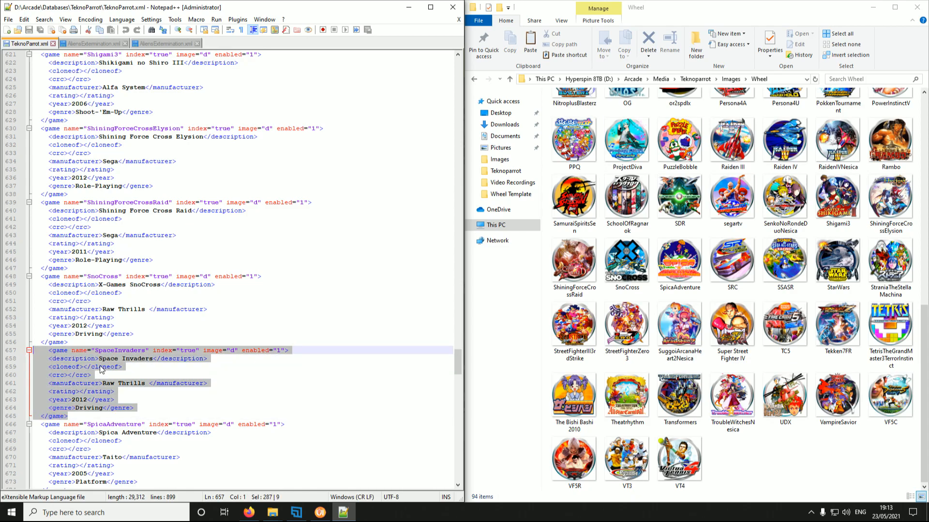
key(Delete)
key(BackSpace)
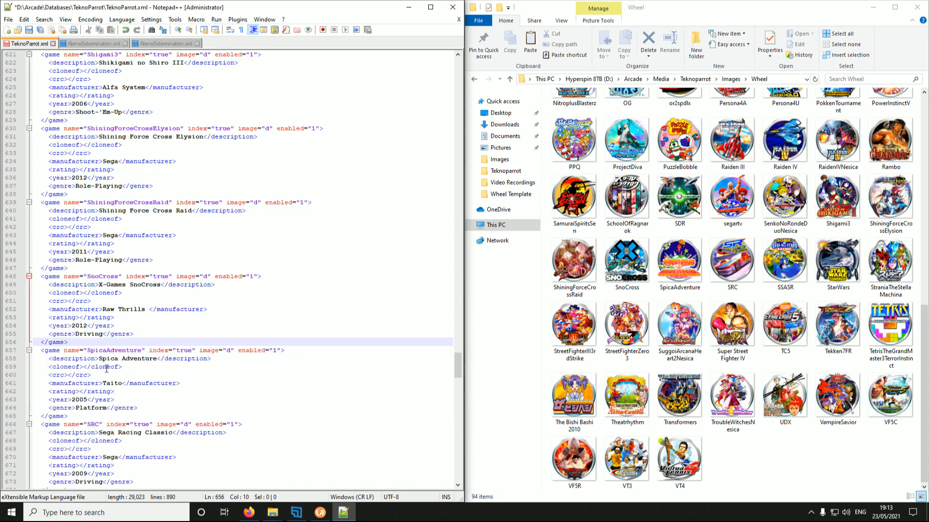
Cut the TetrisTheGrandMaster3TerrorInstinct game entry from TeknoParrot.xml and close up the empty line
scroll(106, 369, down, 12)
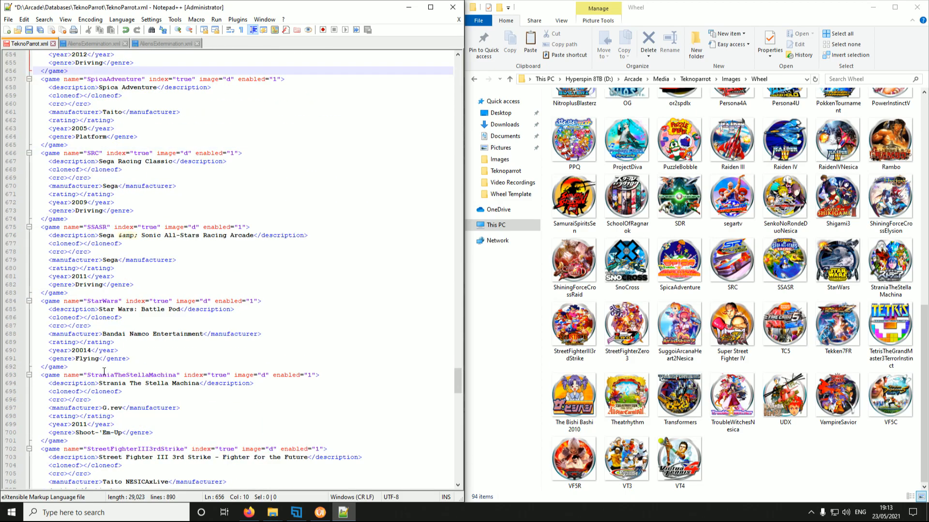
scroll(103, 373, down, 18)
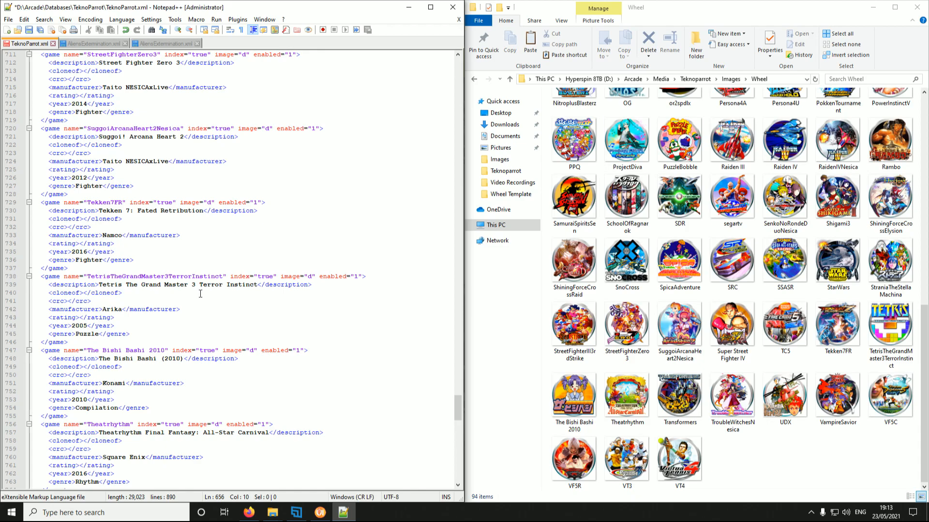
drag(77, 343, 34, 276)
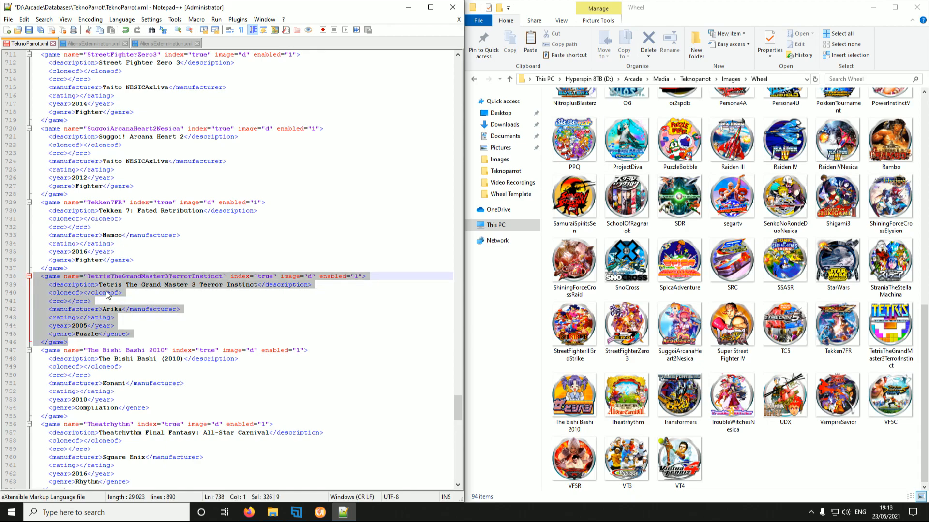
right_click(93, 278)
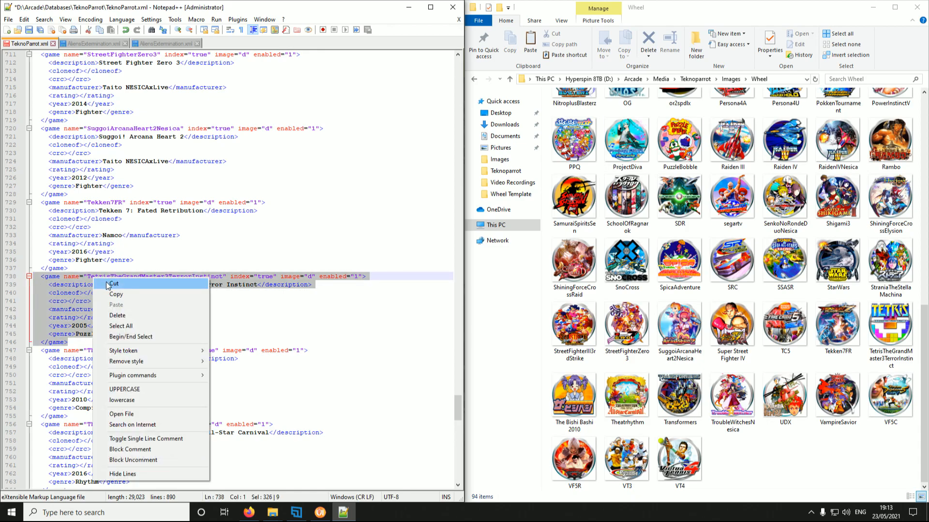
click(113, 285)
key(BackSpace)
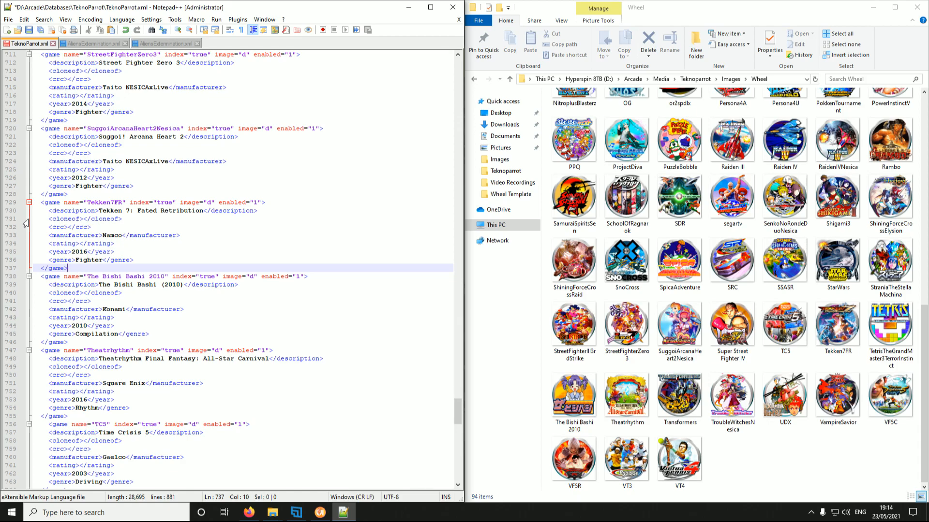
Duplicate the Tekken7FR game entry on a new line directly beneath the original, above The Bishi Bashi 2010
click(29, 203)
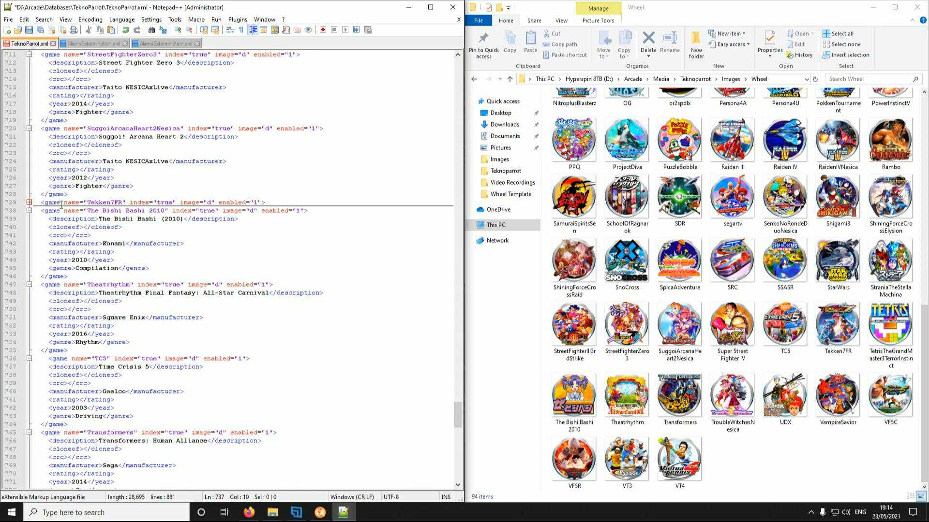
click(30, 202)
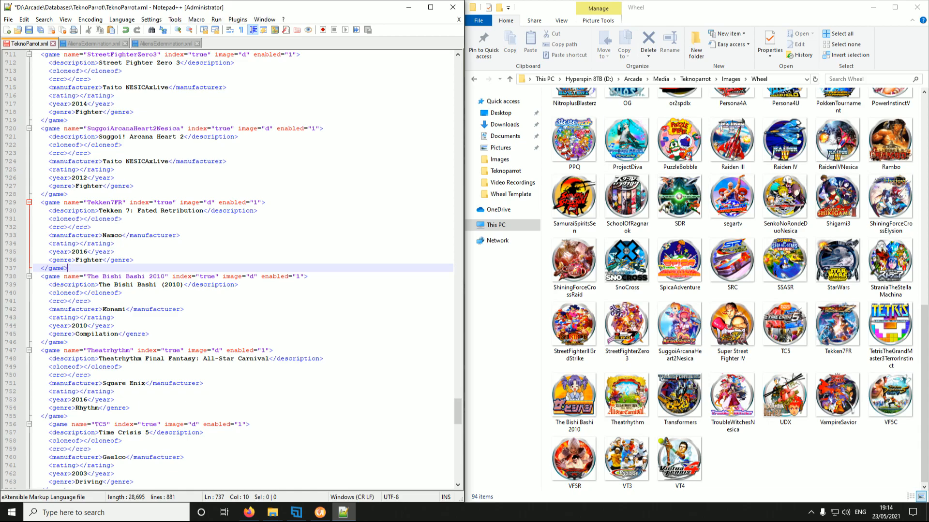
drag(68, 268, 35, 203)
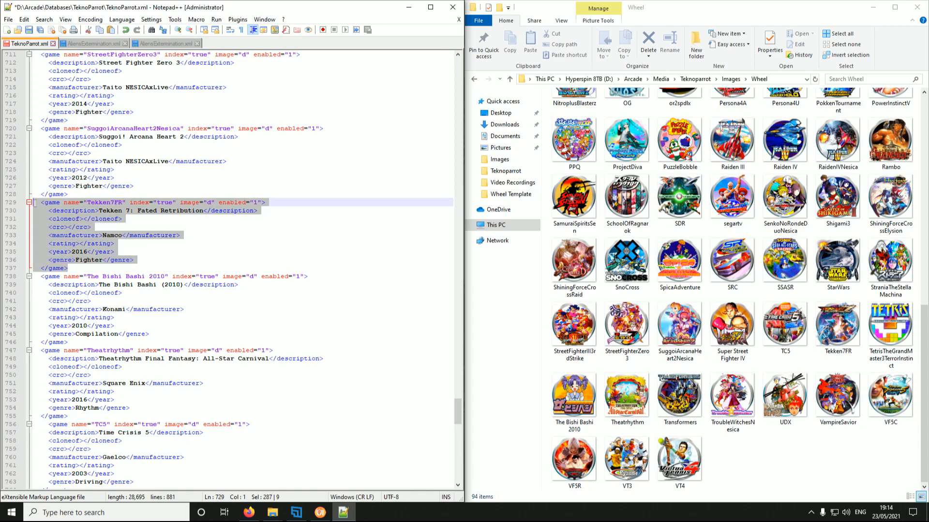
right_click(59, 211)
click(82, 227)
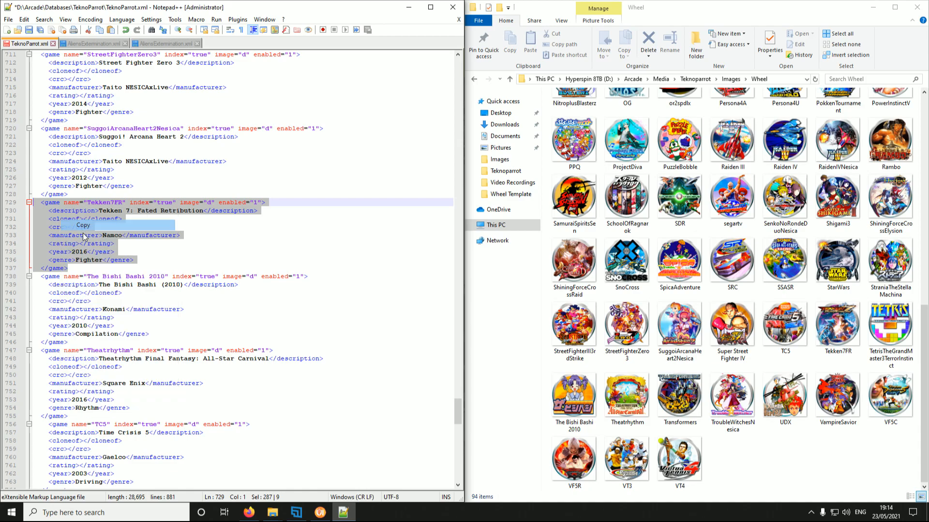
click(74, 268)
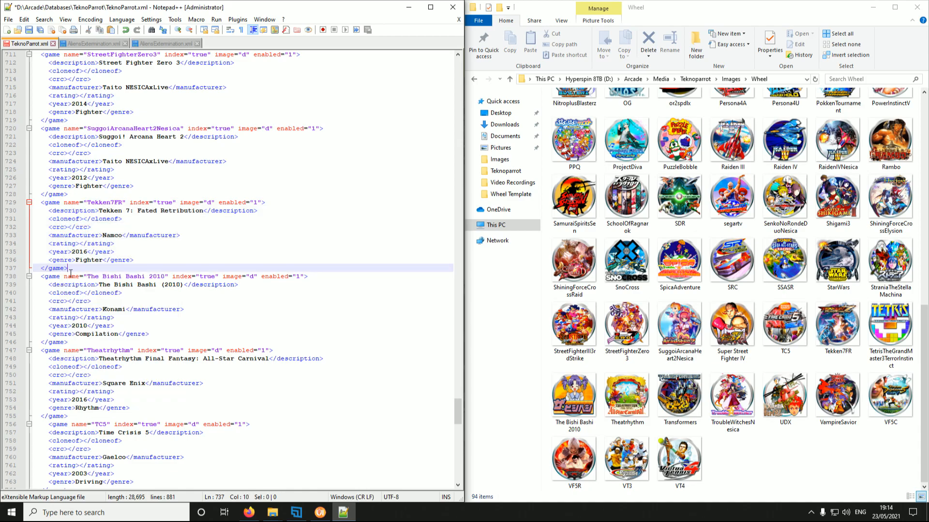
key(Return)
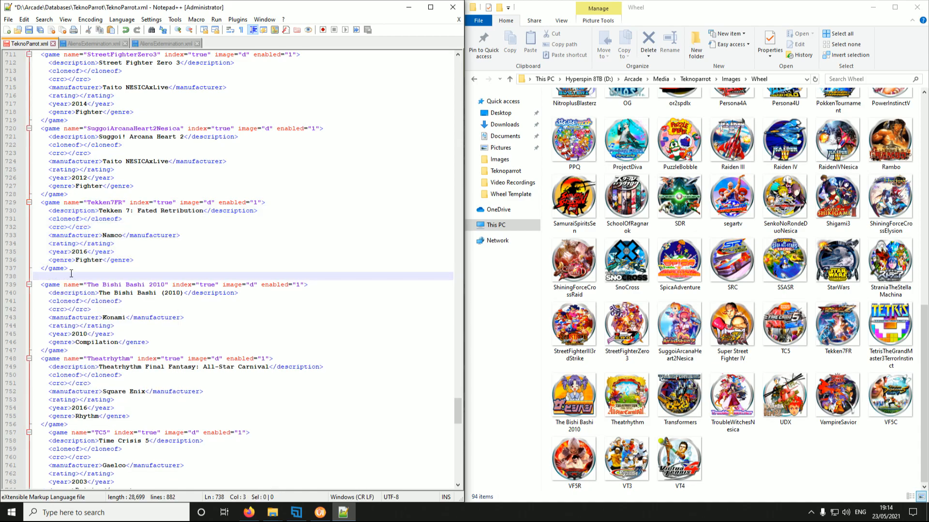
key(ctrl+v)
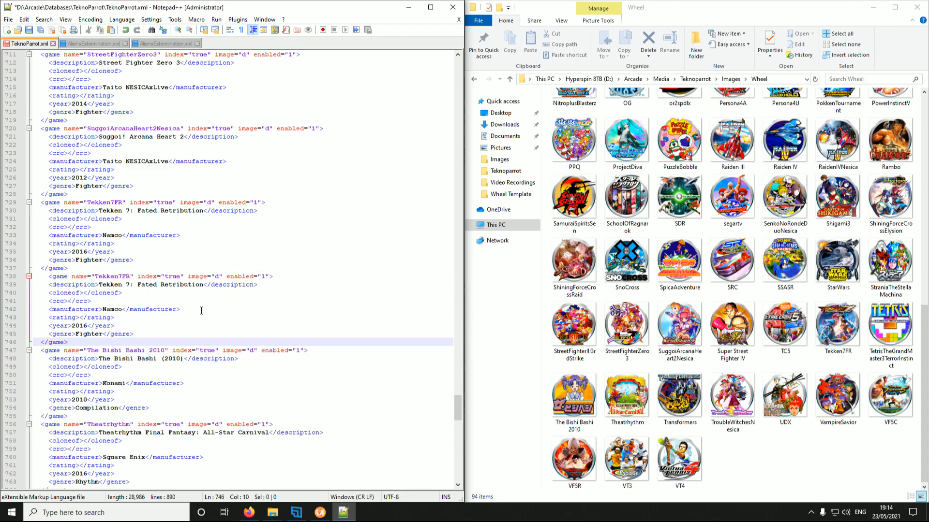
Copy the Tetris wheel image's file name and use it as the duplicated Tekken7FR entry's game name, TetrisTheGrandMaster3TerrorInstinct
click(902, 365)
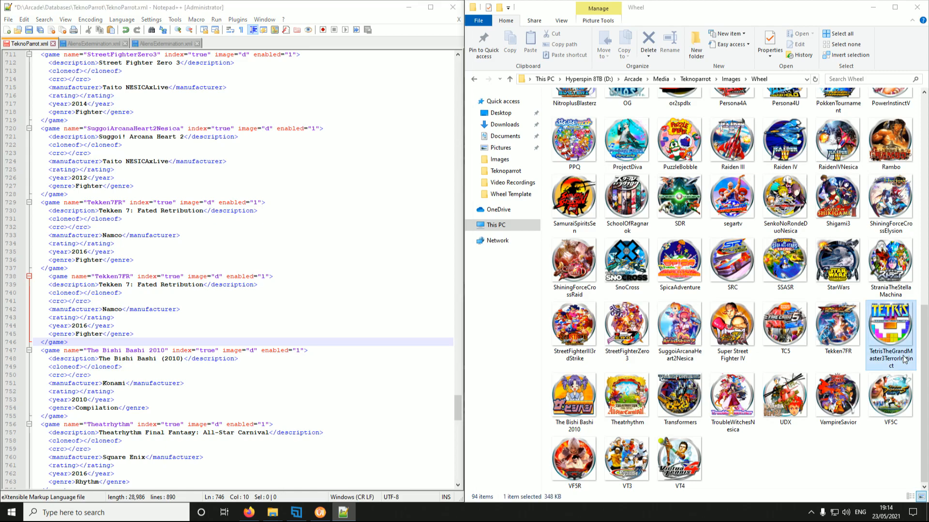
click(896, 364)
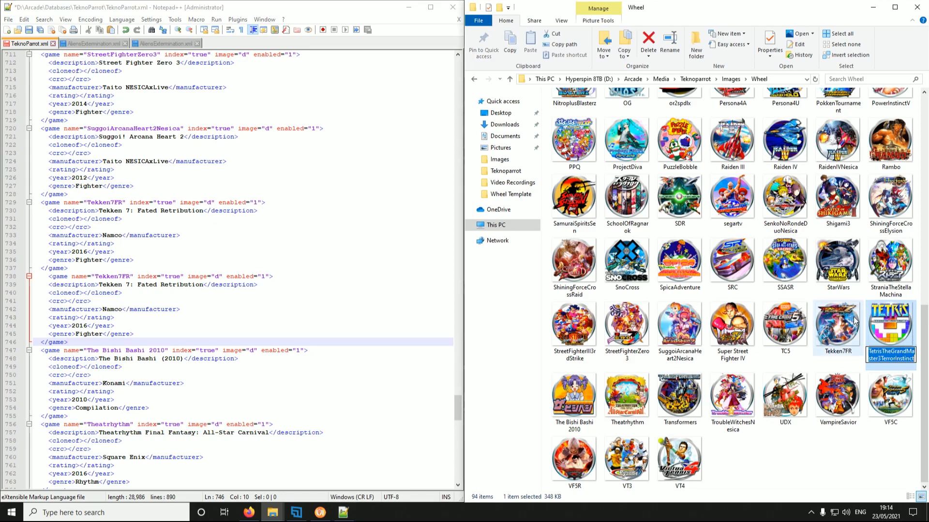
right_click(901, 358)
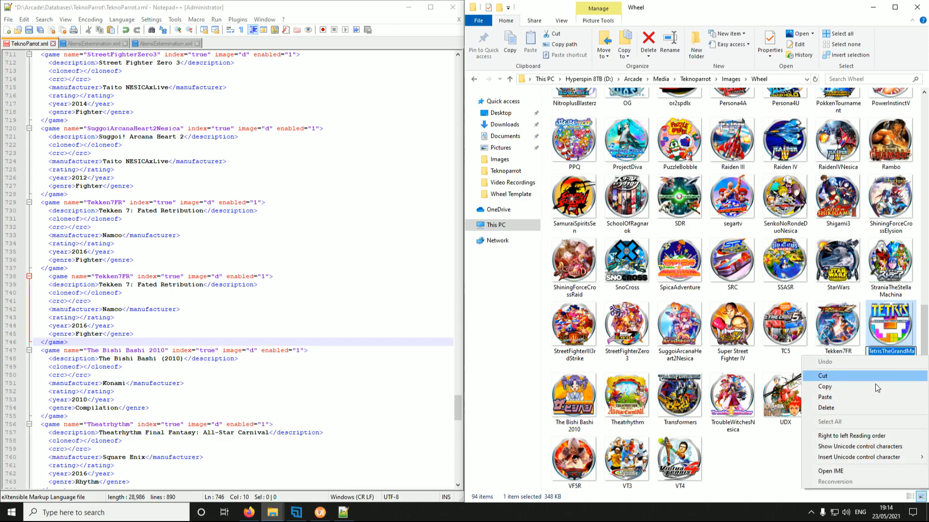
click(854, 387)
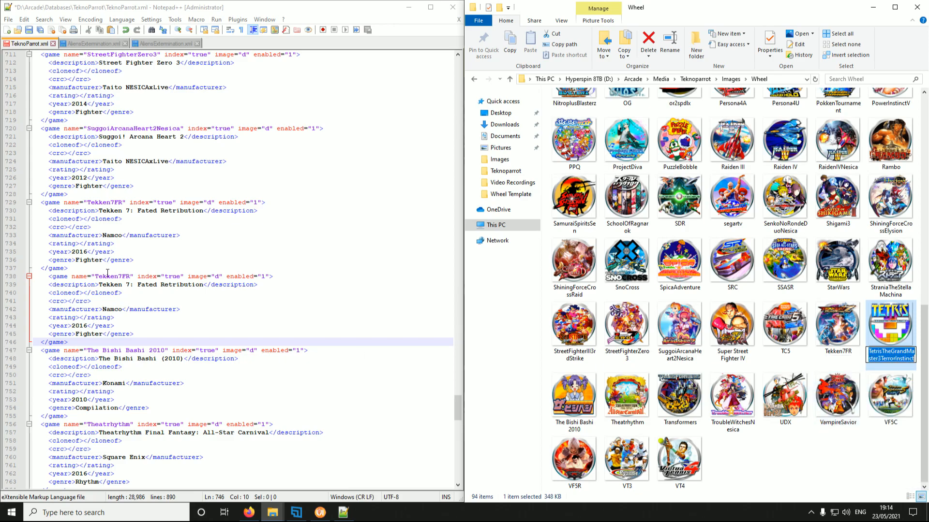
mouse_move(96, 277)
mouse_down()
mouse_move(132, 278)
mouse_move(95, 278)
mouse_up()
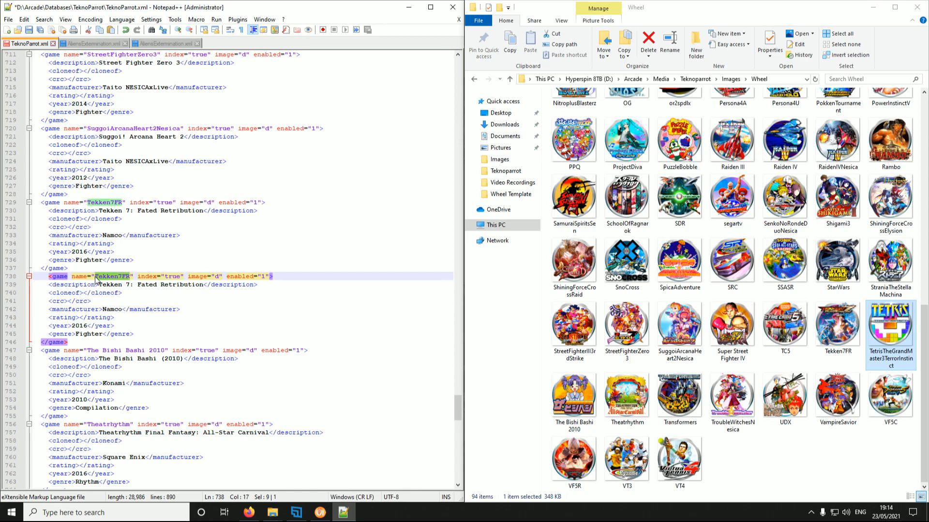
key(ctrl+v)
Set the new entry's description to "Tetris The GrandMaster 3 Terror Instinct", then save TeknoParrot.xml and close the editor
mouse_move(99, 285)
mouse_down()
mouse_move(204, 286)
mouse_move(100, 285)
mouse_up()
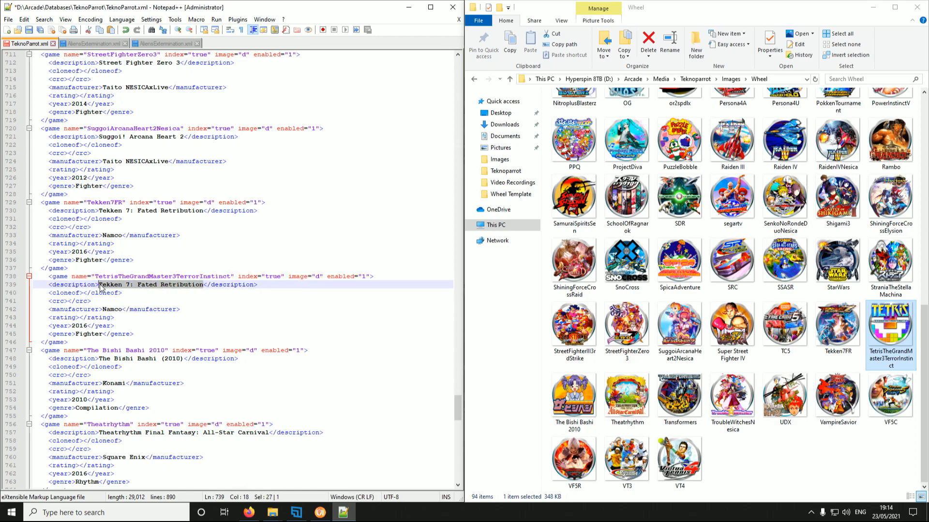
key(ctrl+v)
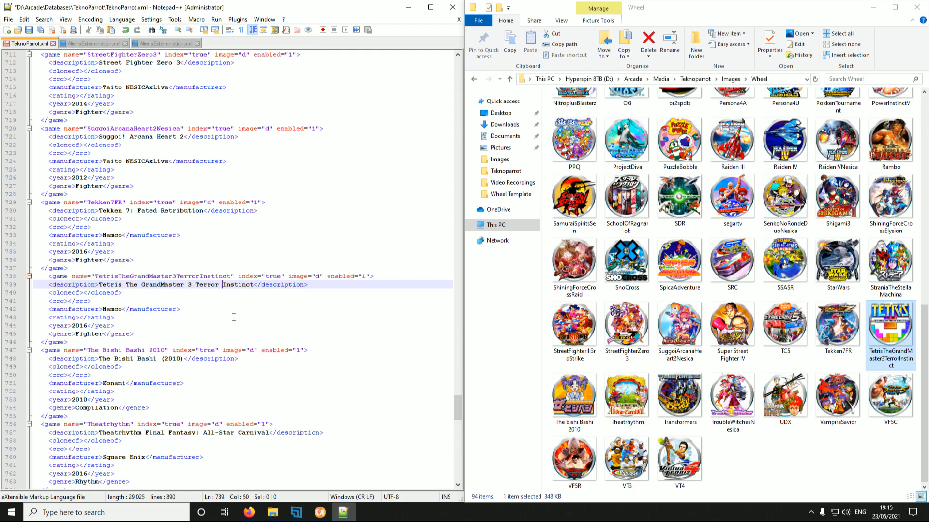
click(8, 19)
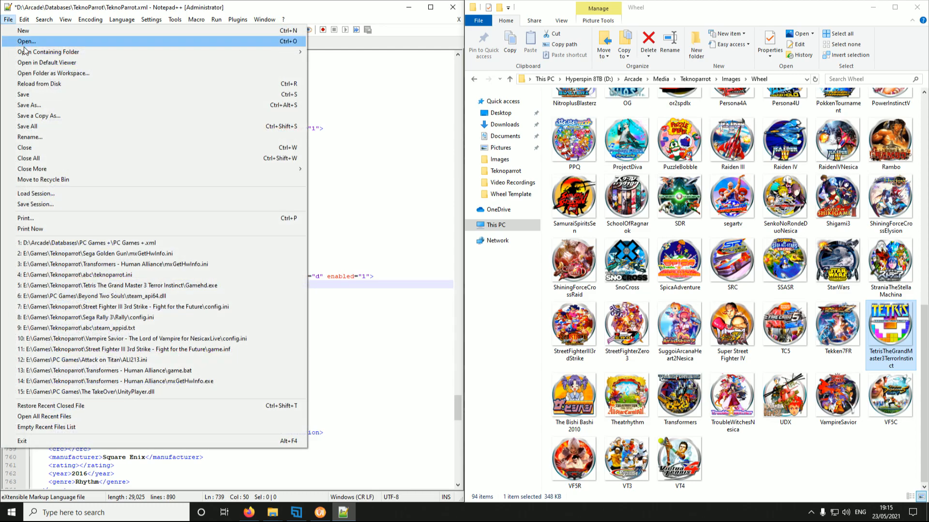
click(39, 95)
click(452, 7)
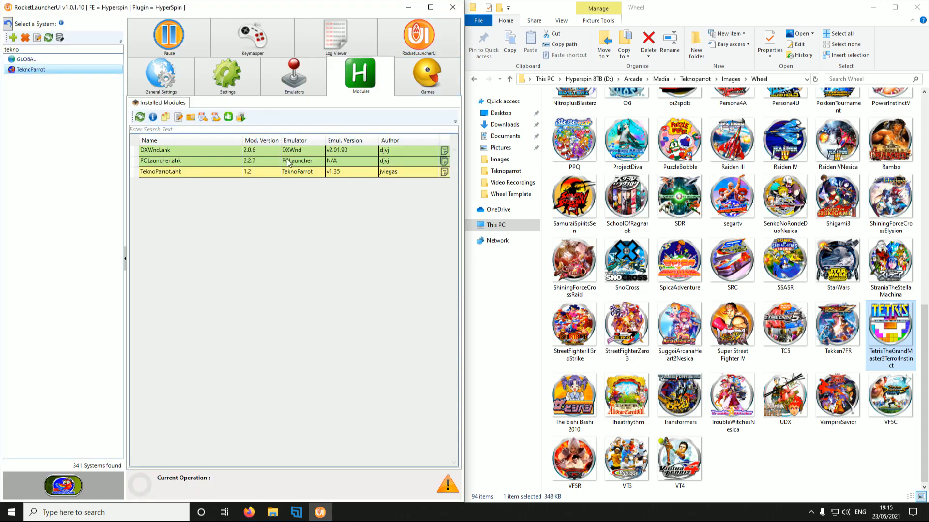
Open the PCLauncher module's system settings for TeknoParrot and select the TetrisTheGrandMaster3TerrorInstinct rom entry
click(174, 163)
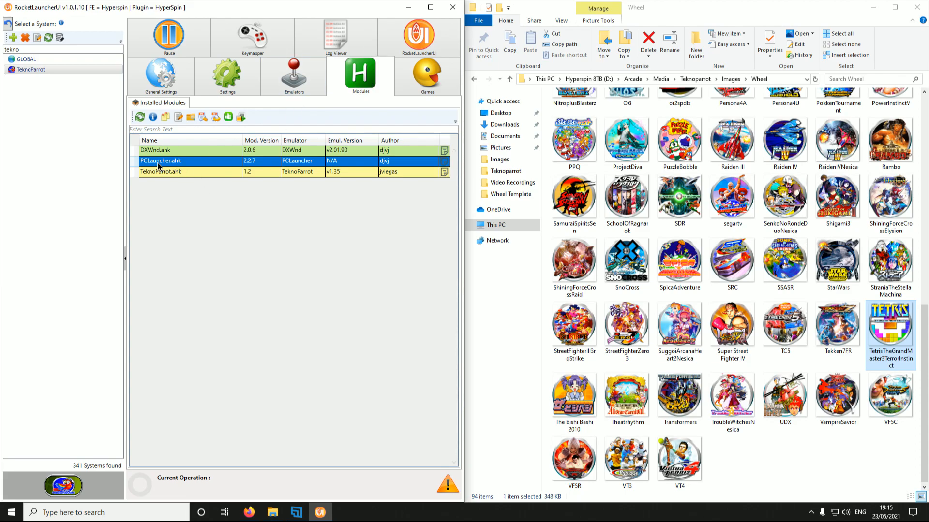
click(216, 117)
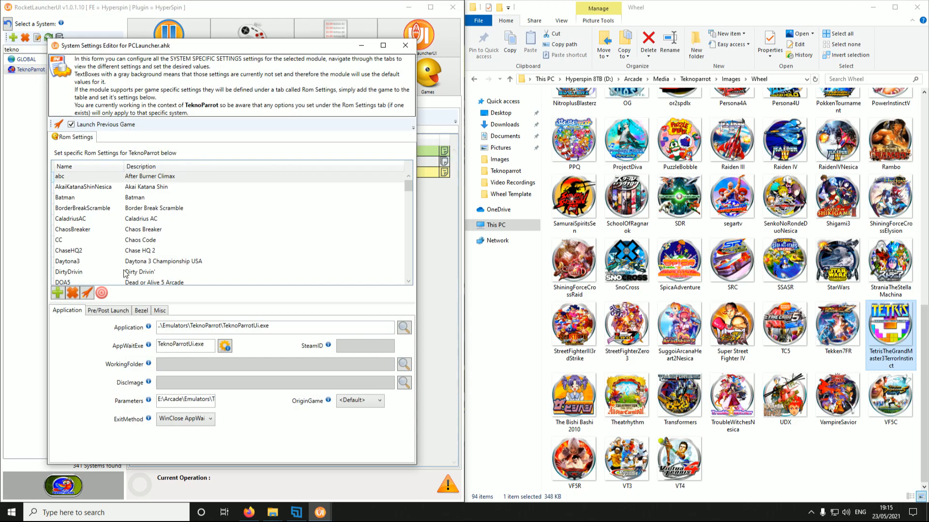
scroll(125, 273, down, 12)
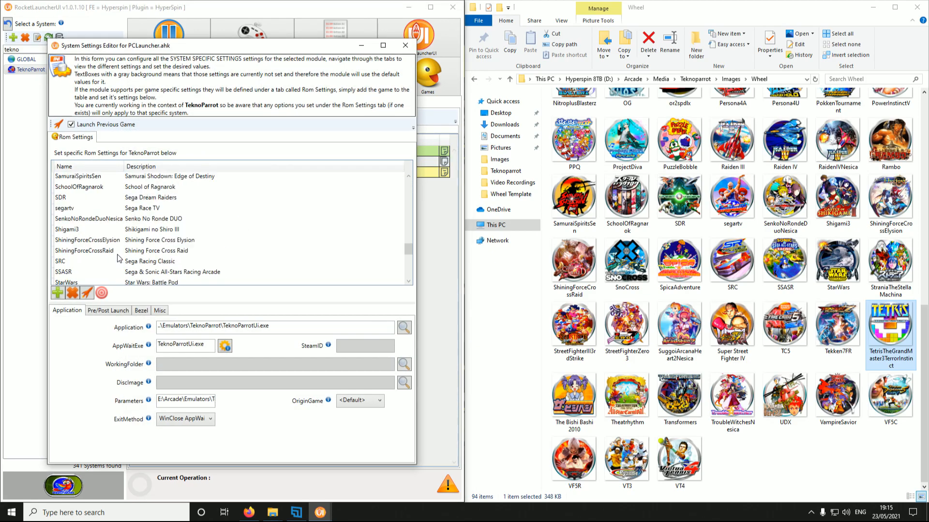
scroll(119, 259, down, 4)
click(141, 209)
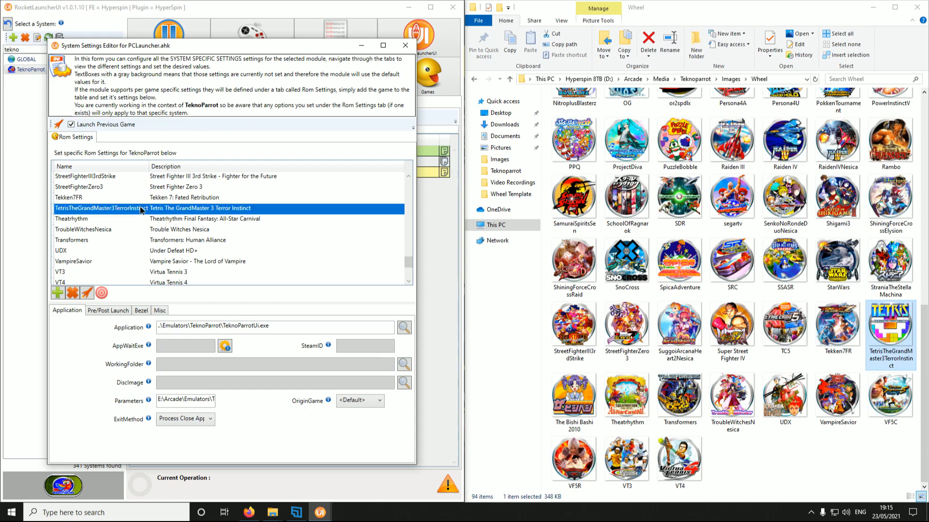
click(57, 296)
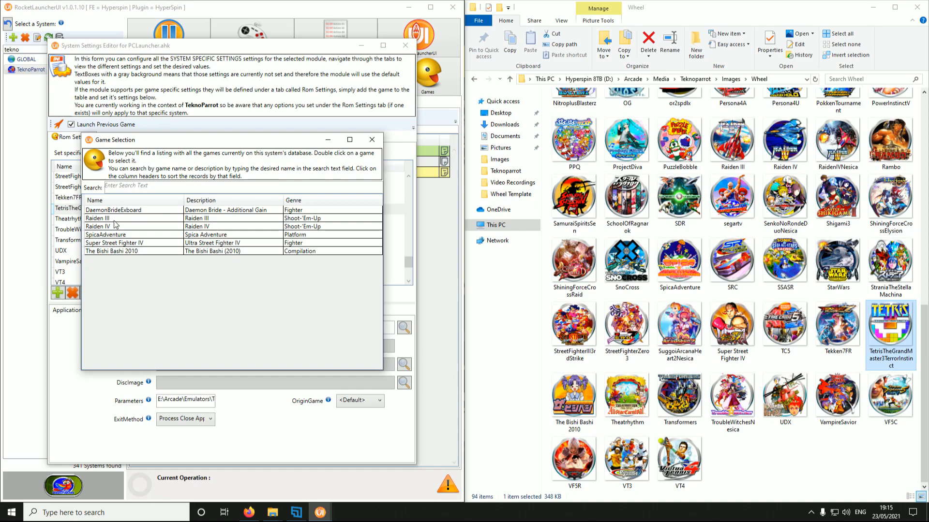
click(372, 140)
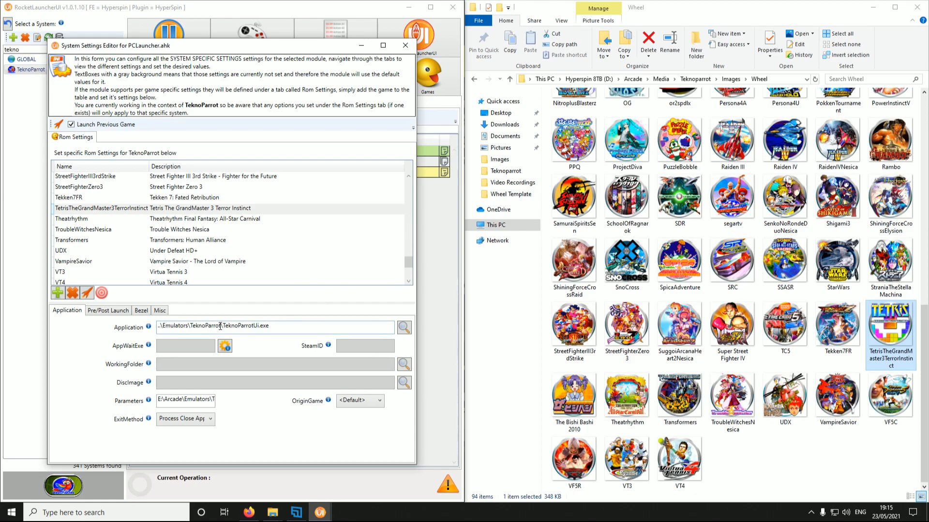
Sort the rom list by description and copy AliensExtermination's application path, ..\emulators\Tekno Parrot Update\TeknoParrotUi.exe, into the TetrisTheGrandMaster3TerrorInstinct entry
drag(410, 263, 416, 172)
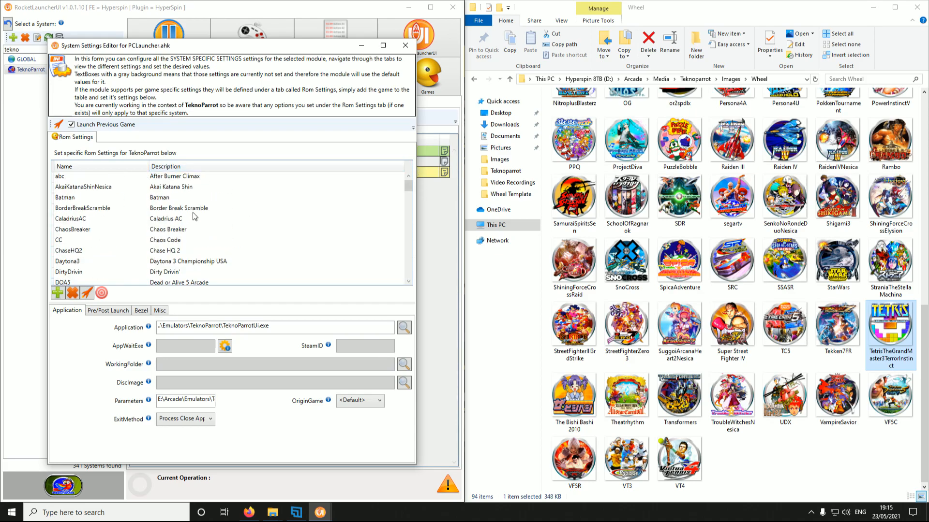
click(170, 167)
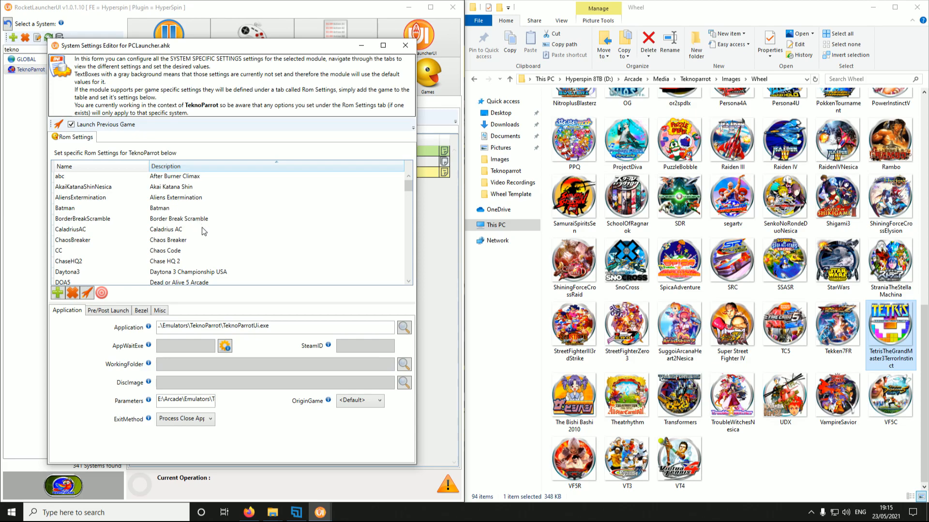
click(182, 200)
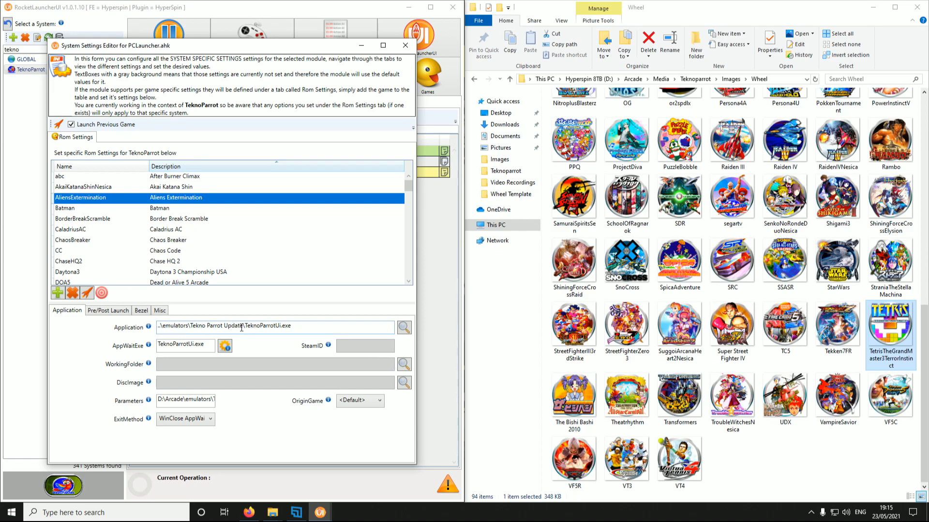
drag(314, 327, 141, 328)
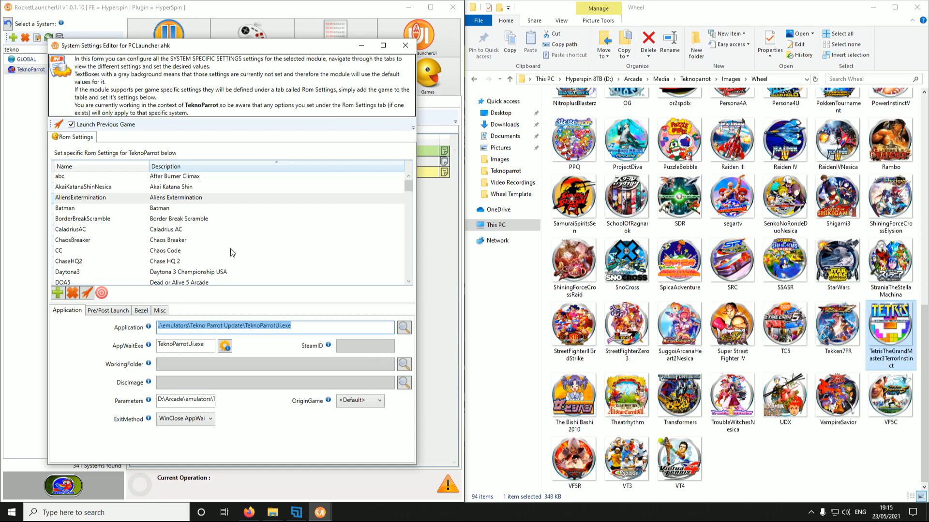
scroll(213, 256, down, 6)
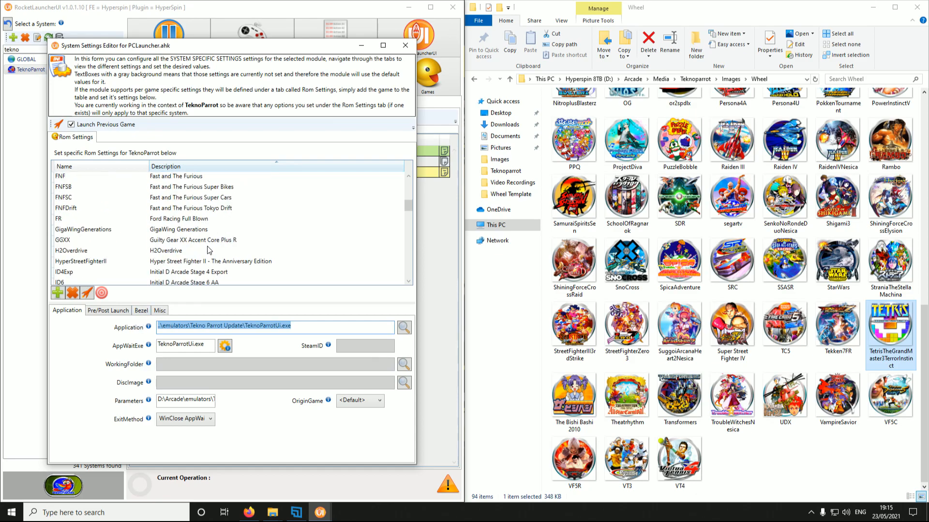
scroll(209, 250, down, 12)
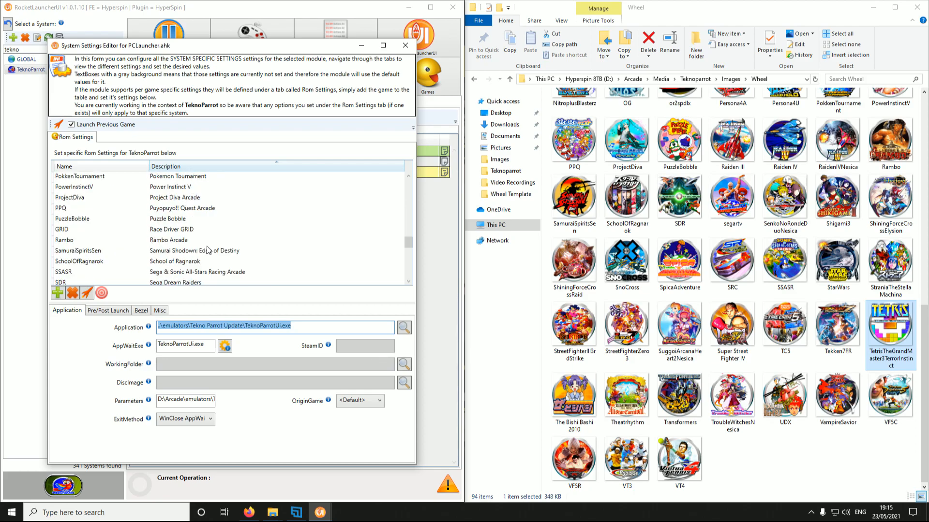
click(196, 272)
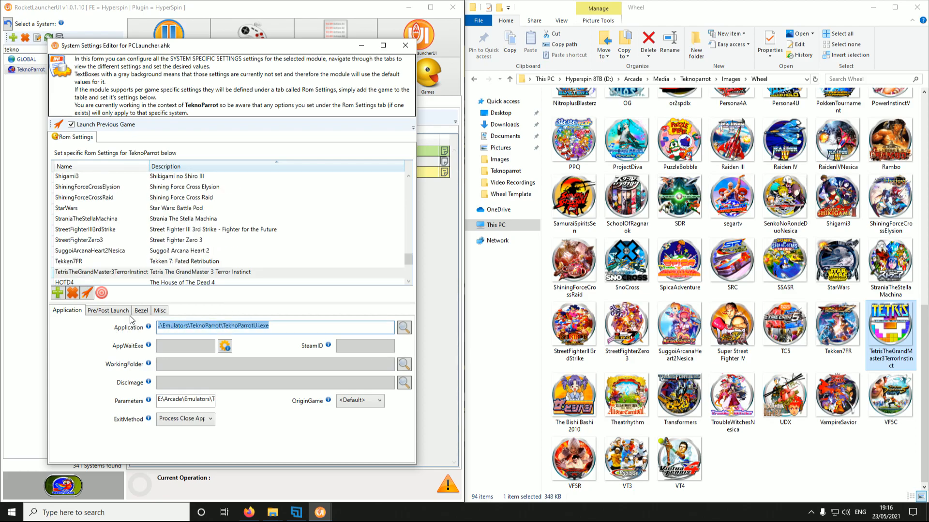
key(ctrl+v)
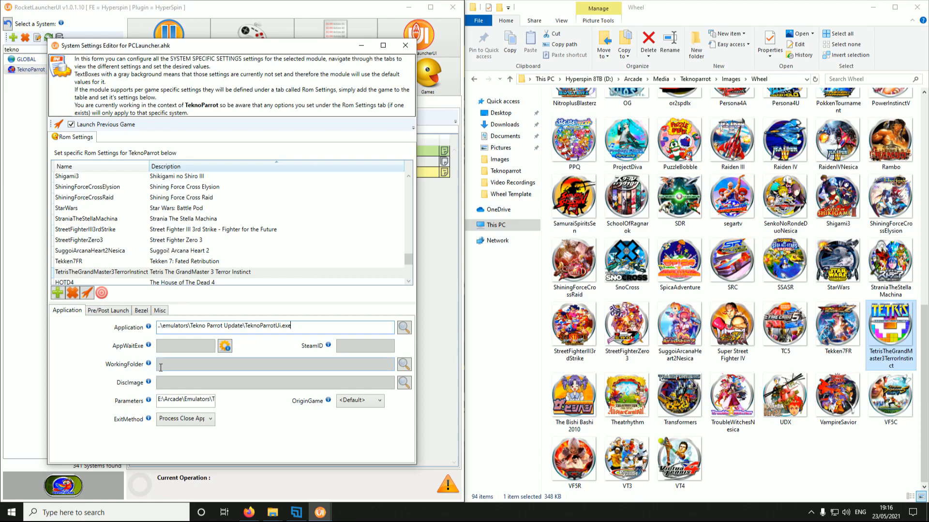
Set the Tetris entry's AppWaitExe to TeknoParrotUi.exe, copied from the end of its application path
drag(306, 326, 252, 325)
drag(246, 325, 244, 325)
right_click(254, 328)
click(275, 348)
right_click(179, 347)
click(201, 374)
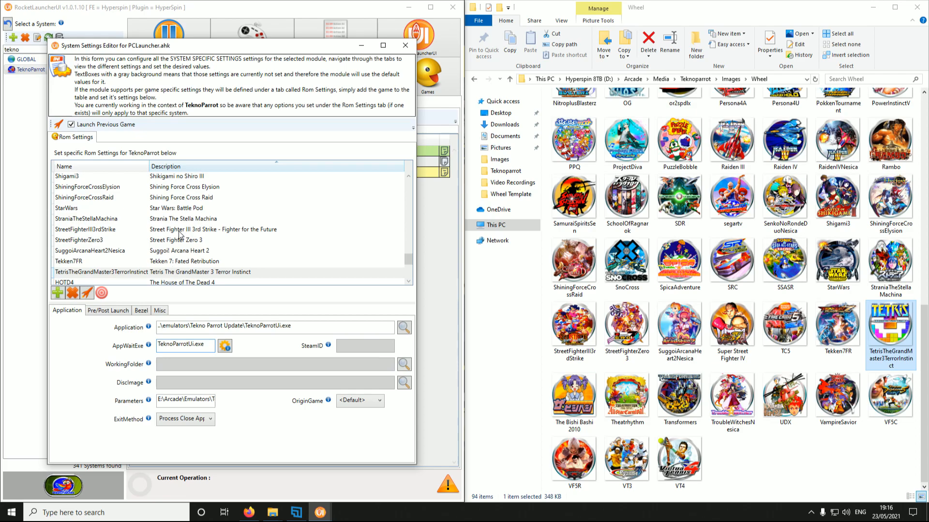
Copy the full launch parameters of the AliensExtermination entry and paste them into a new Notepad document
scroll(184, 207, up, 10)
scroll(184, 207, up, 10)
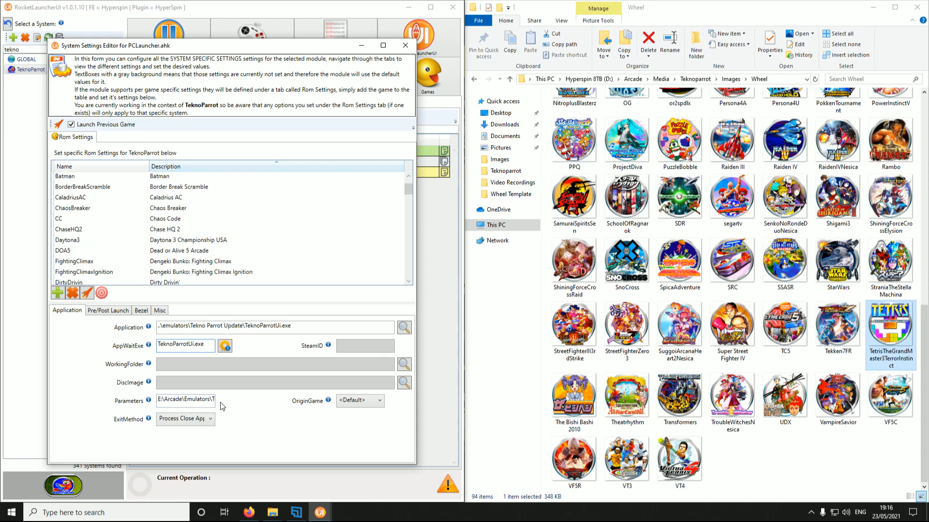
scroll(182, 234, up, 1)
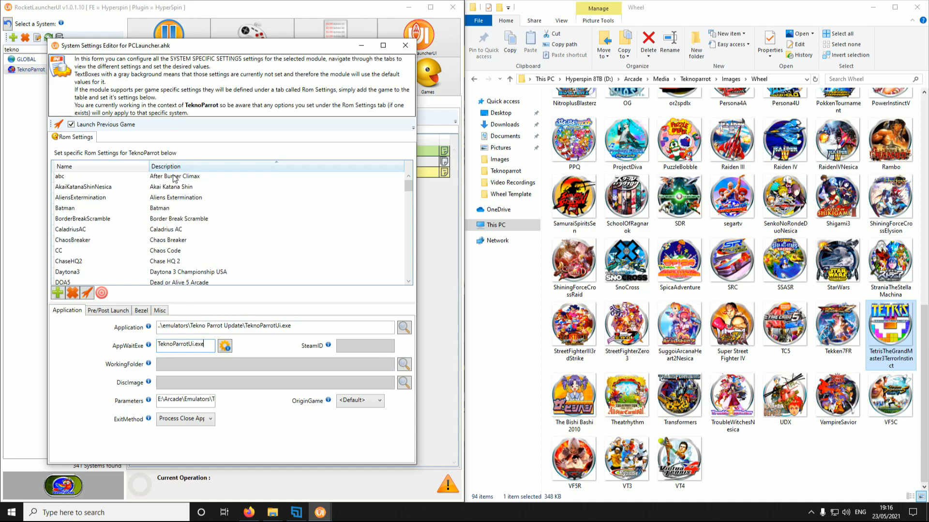
click(167, 198)
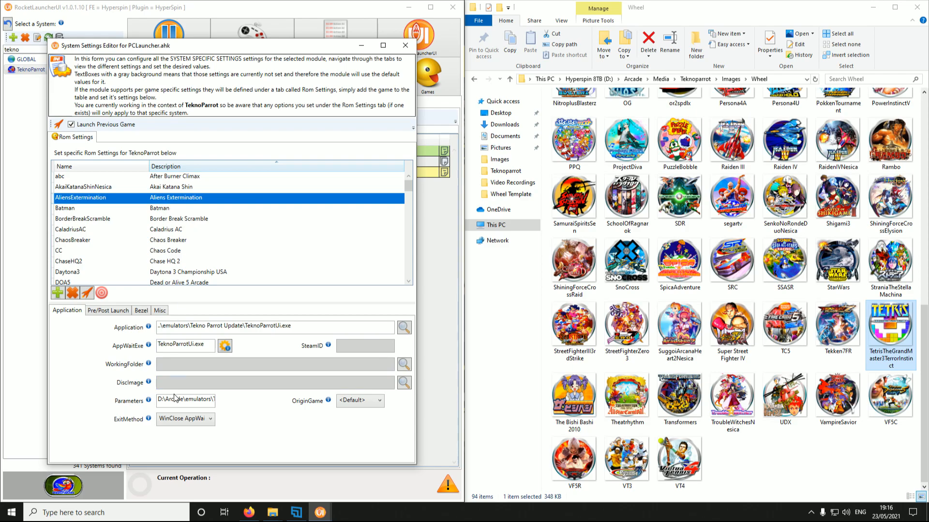
drag(159, 400, 237, 405)
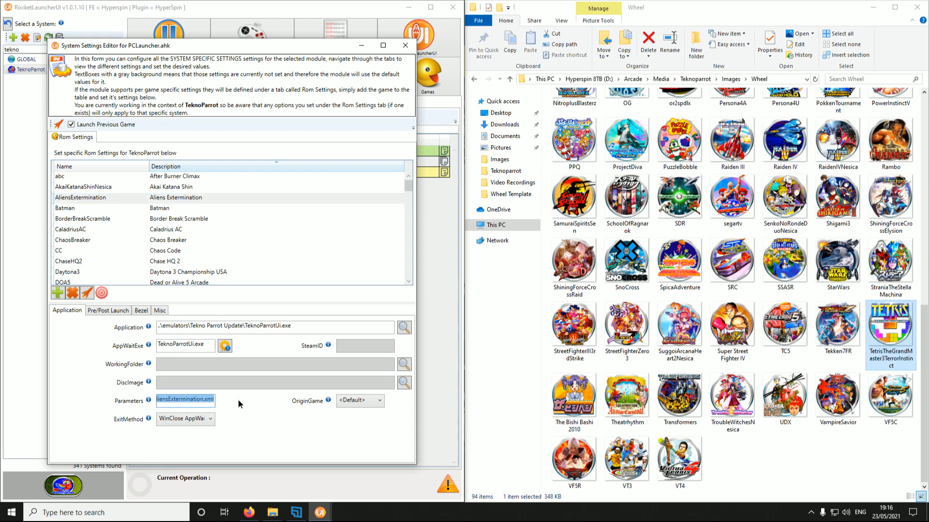
drag(159, 403, 257, 407)
click(12, 512)
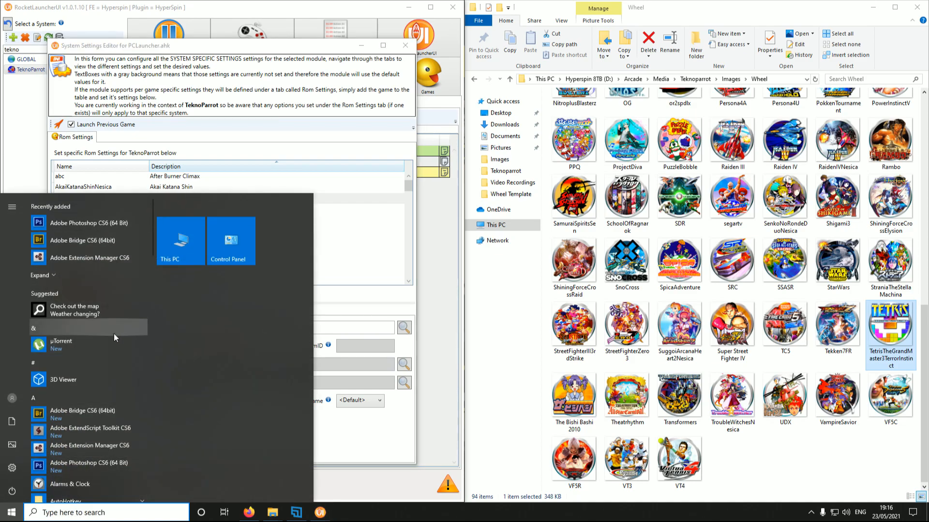
text(note)
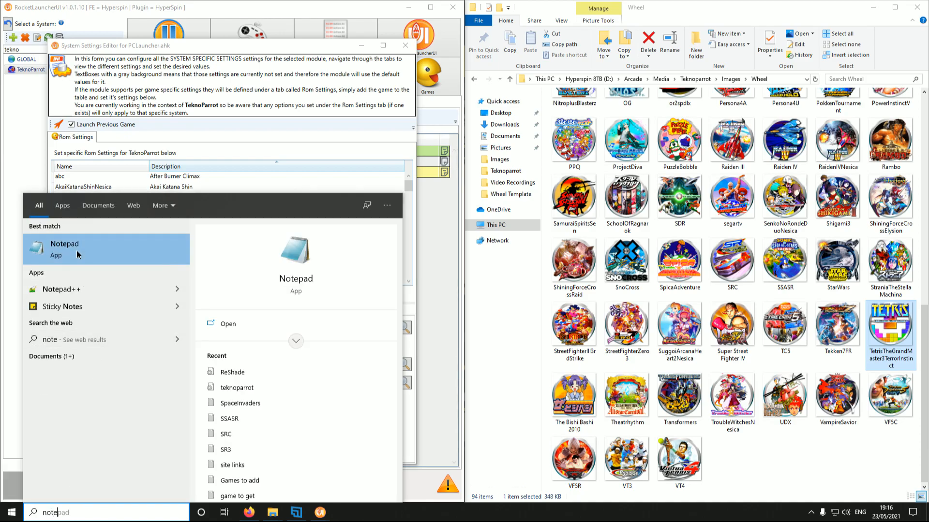
click(77, 255)
right_click(428, 164)
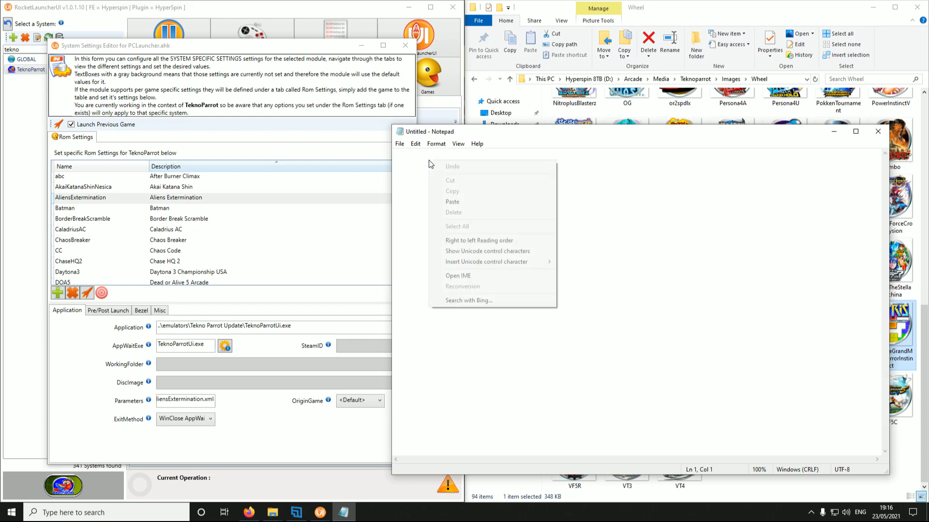
click(453, 202)
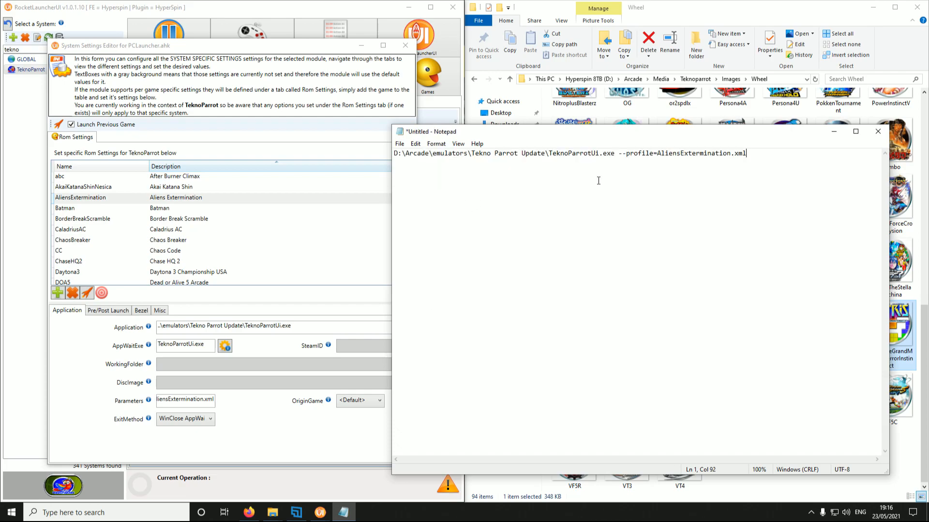
Open the Games\Teknoparrot folder on the 16TB Addon (E:) drive and find the Tetris text document
drag(657, 151, 734, 155)
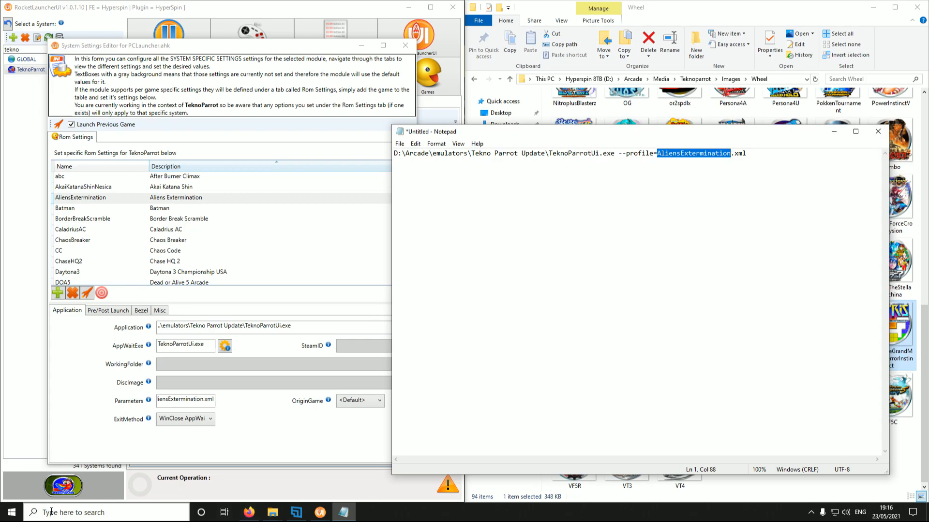
click(11, 512)
click(179, 247)
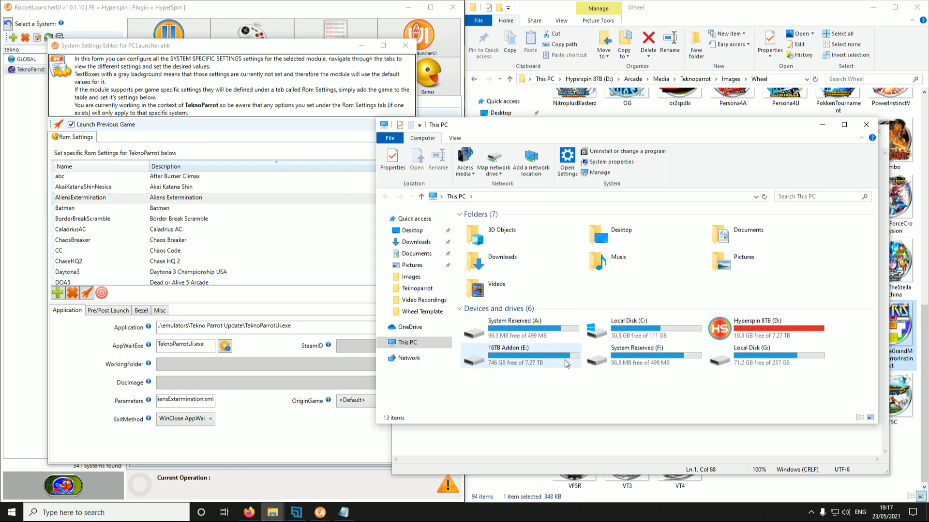
double_click(528, 362)
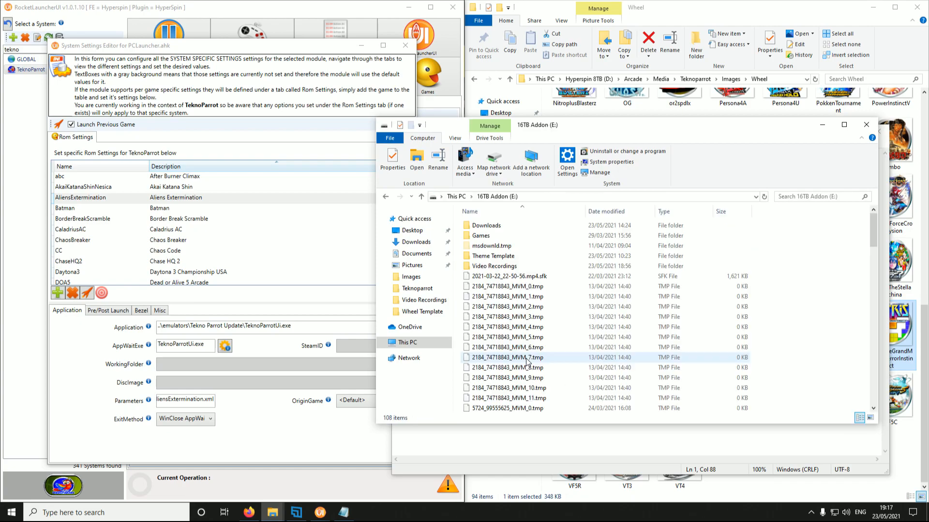
click(498, 239)
double_click(498, 241)
double_click(499, 238)
drag(872, 236, 839, 394)
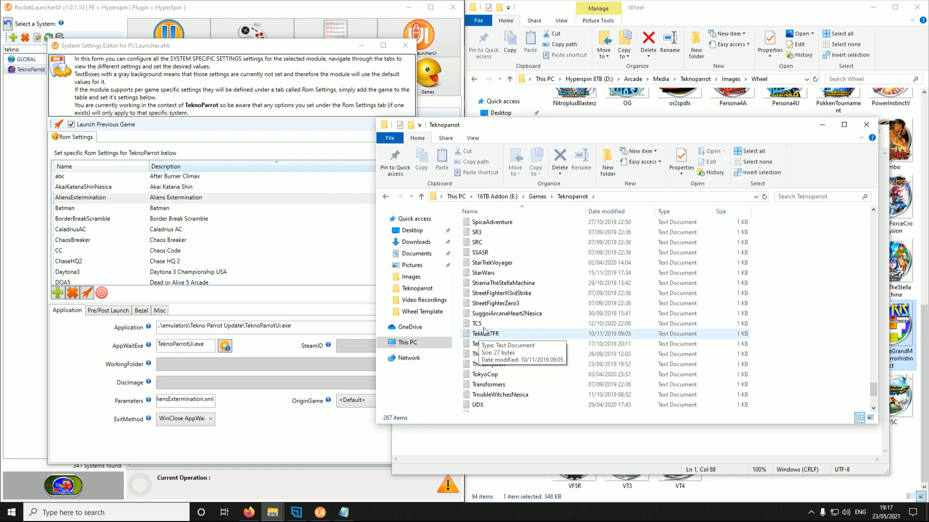
View the contents of the TetrisTheGrandMaster3TerrorInstinct text document and close it
drag(590, 125, 306, 98)
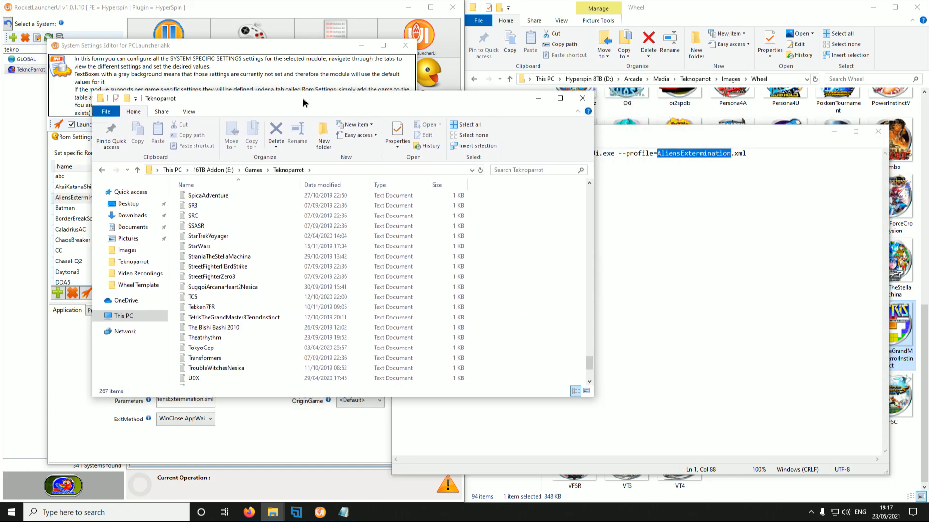
double_click(203, 317)
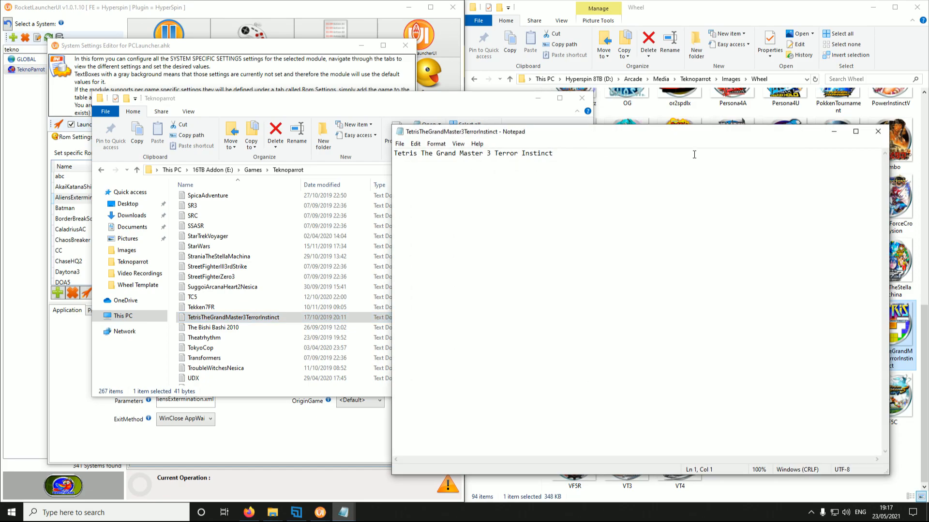
click(877, 131)
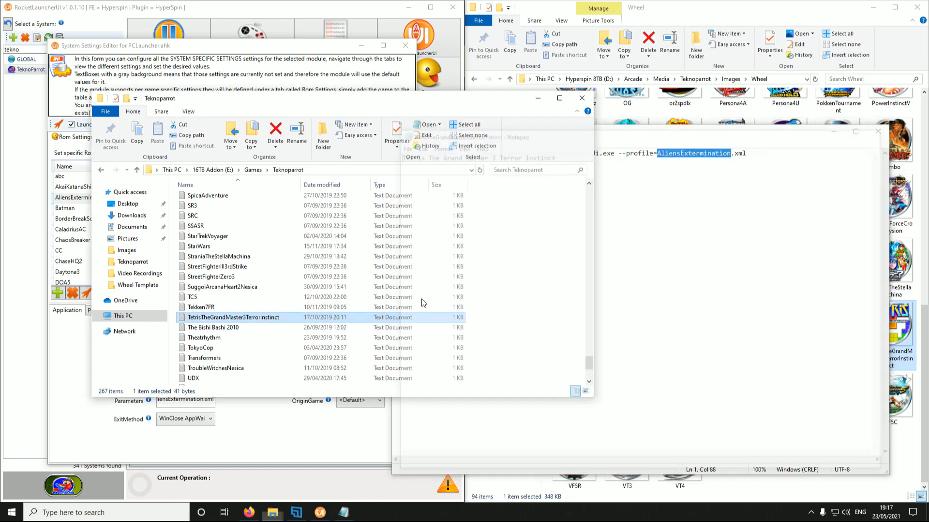
Duplicate the Tekken7FR text document within the Teknoparrot games folder
right_click(212, 319)
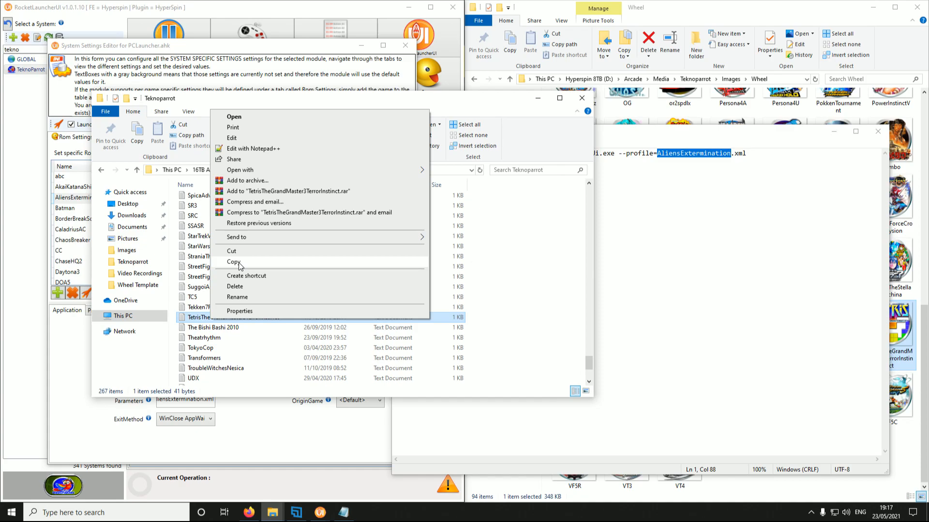
click(191, 309)
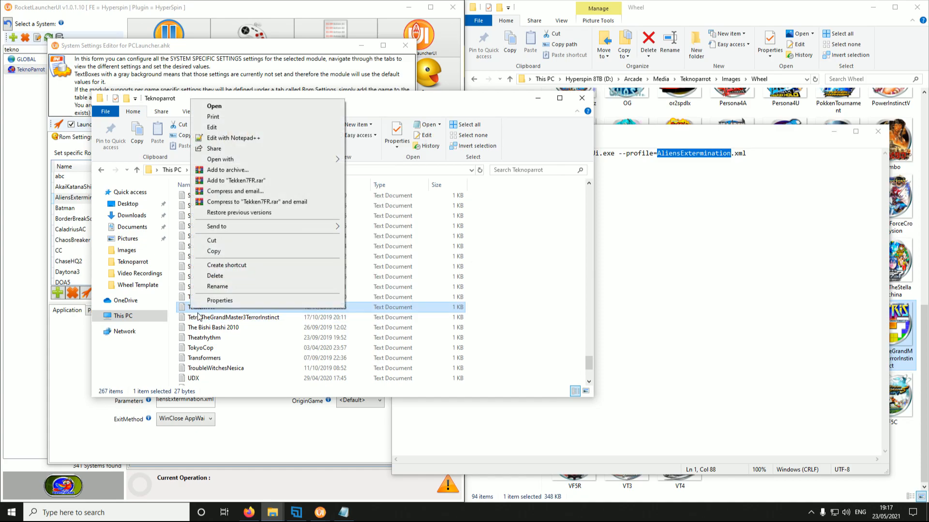
click(214, 251)
right_click(511, 293)
click(535, 360)
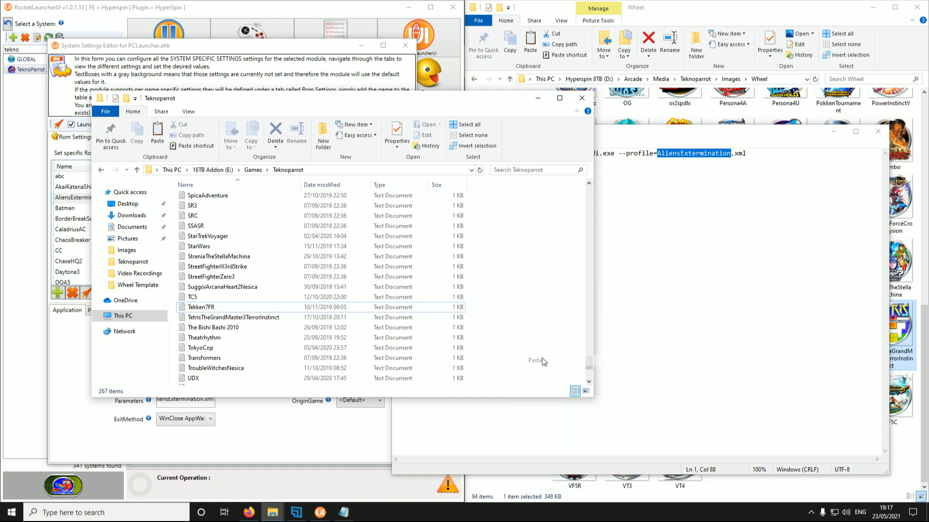
Try to rename the Tekken7FR copy with the Tetris wheel image's file name, and delete the copy
click(902, 358)
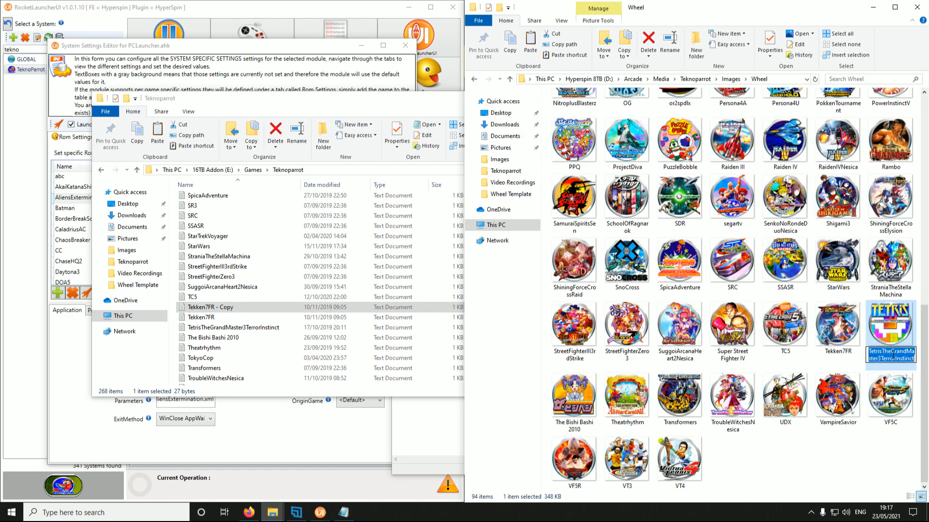
click(208, 310)
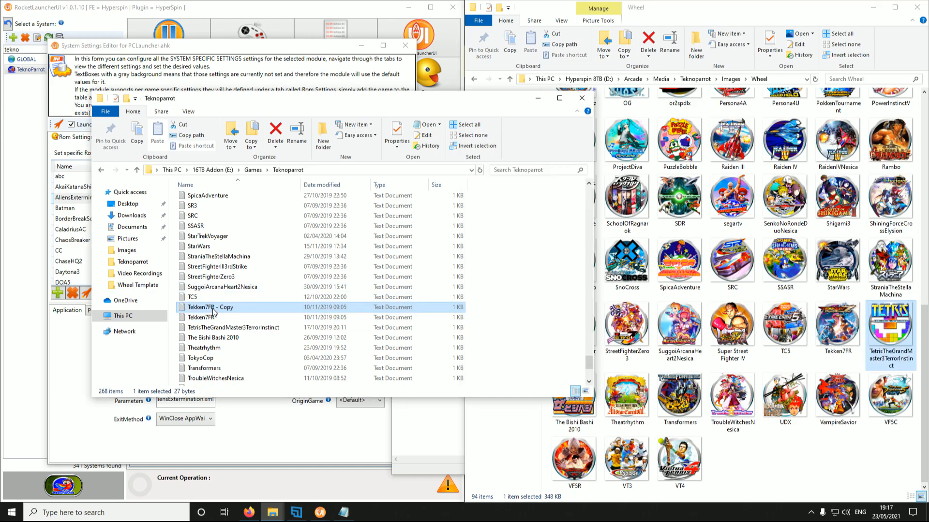
click(214, 310)
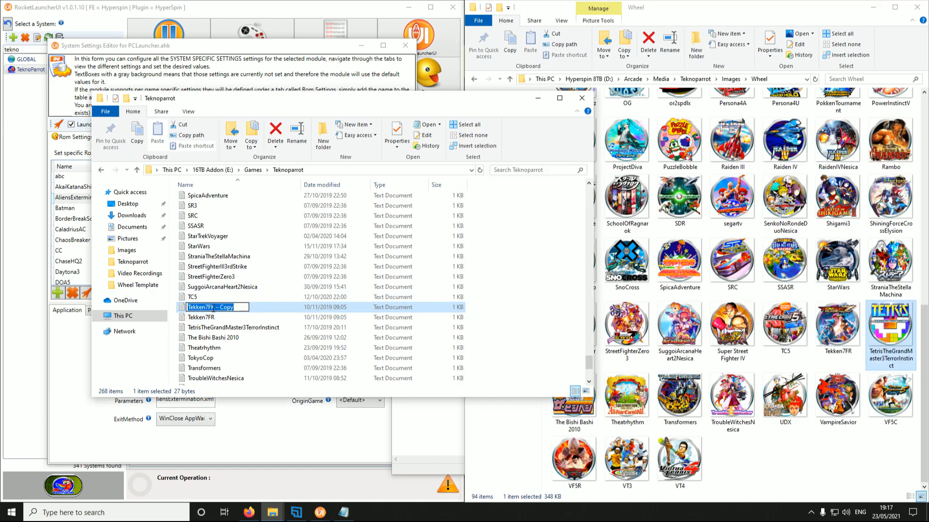
key(ctrl+v)
key(Return)
click(400, 308)
key(Escape)
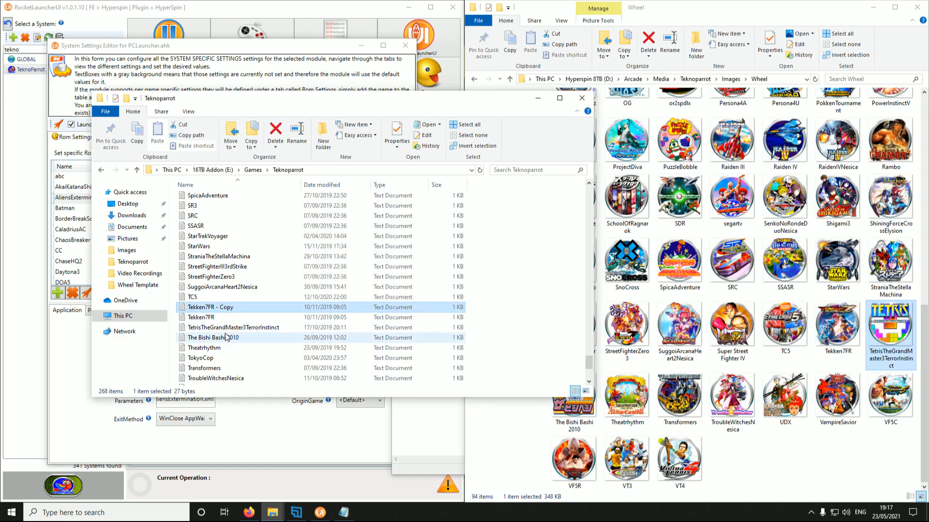
key(Delete)
Open the TetrisTheGrandMaster3TerrorInstinct text document for editing, check its full game title, and close it
click(211, 318)
right_click(211, 318)
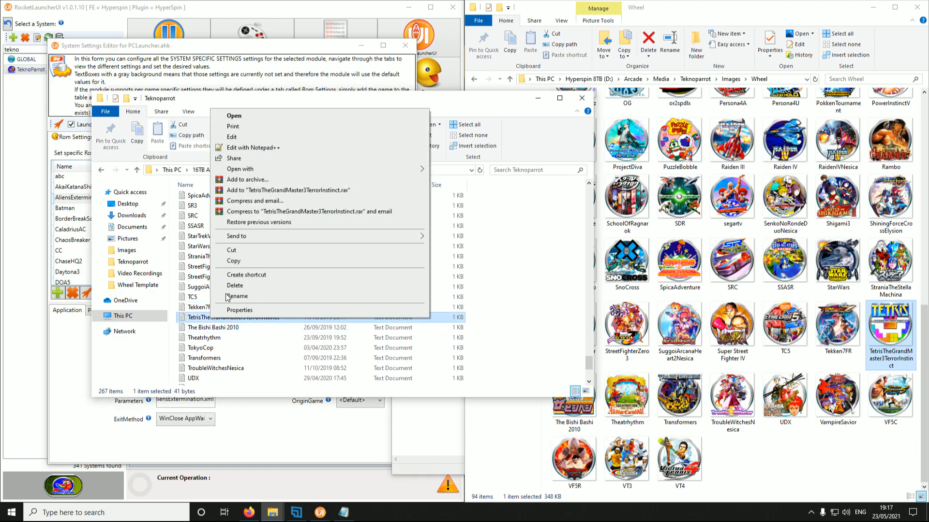
click(234, 138)
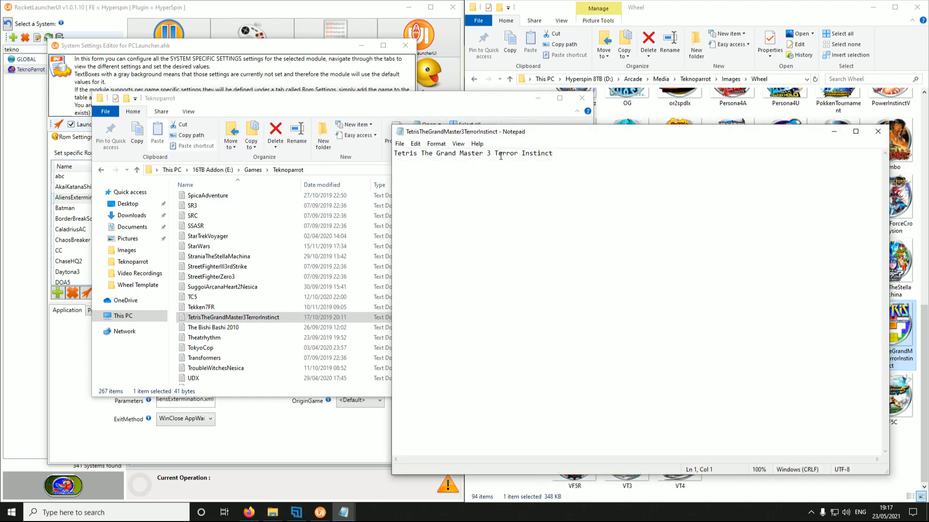
key(ctrl+a)
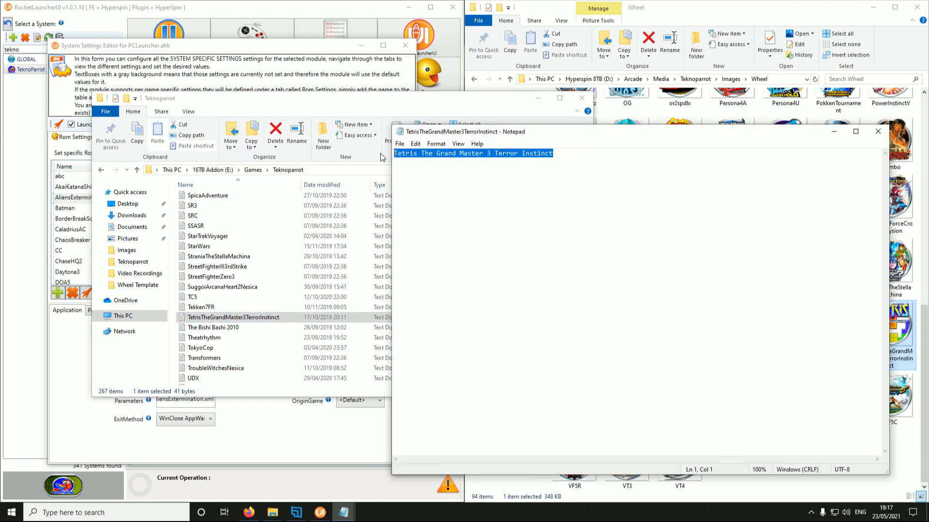
click(879, 131)
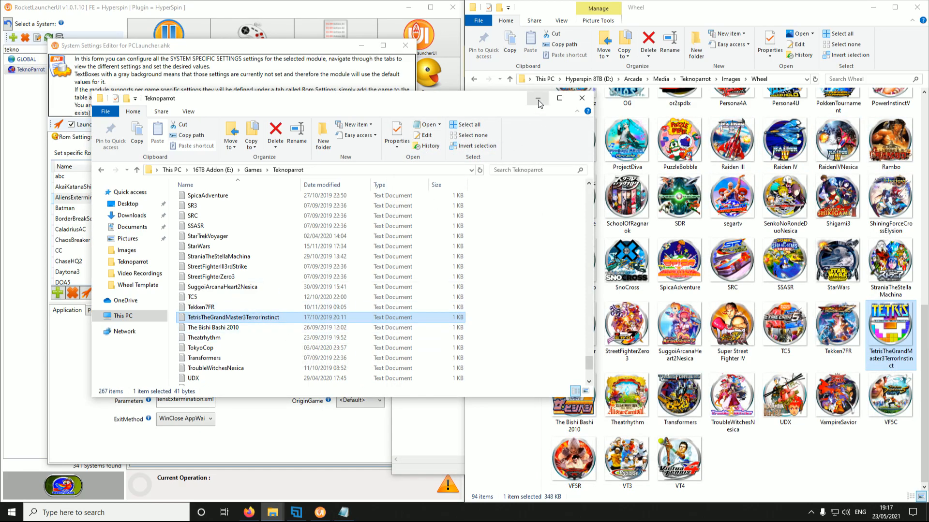
Copy the Tetris text document's file name and replace AliensExtermination in the Notepad launch parameters with TetrisTheGrandMaster3TerrorInstinct
click(259, 319)
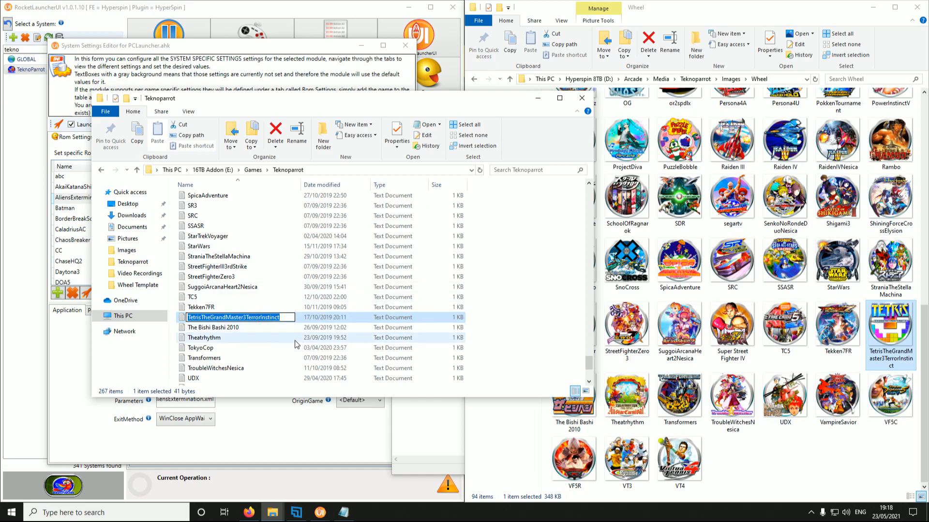
click(343, 513)
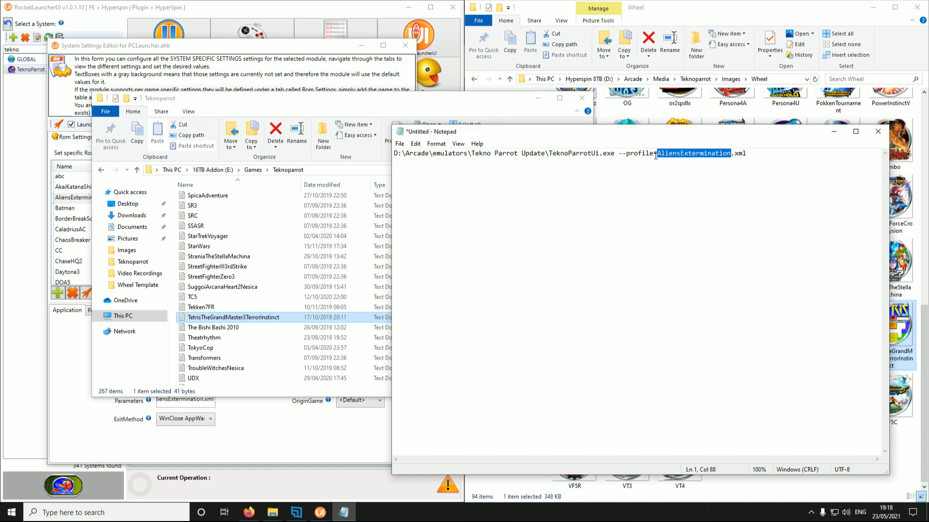
drag(657, 154, 730, 154)
right_click(720, 154)
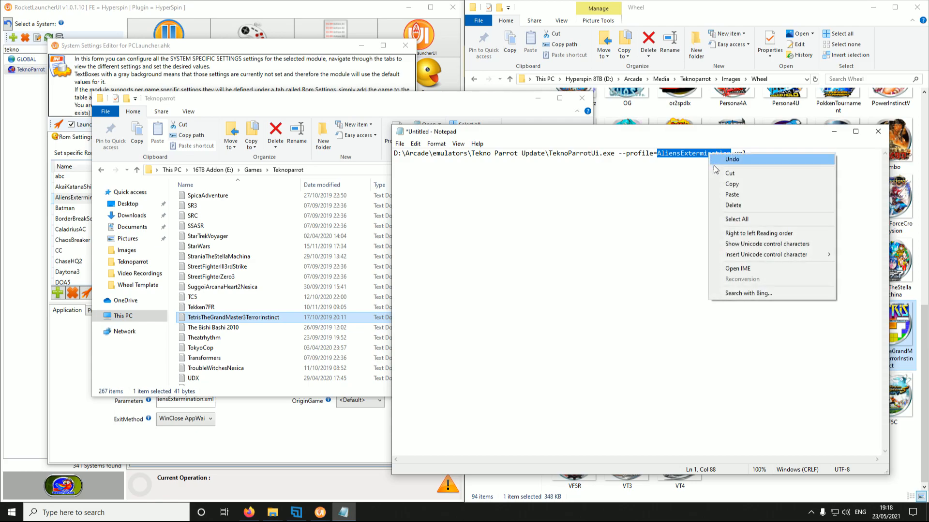
click(726, 192)
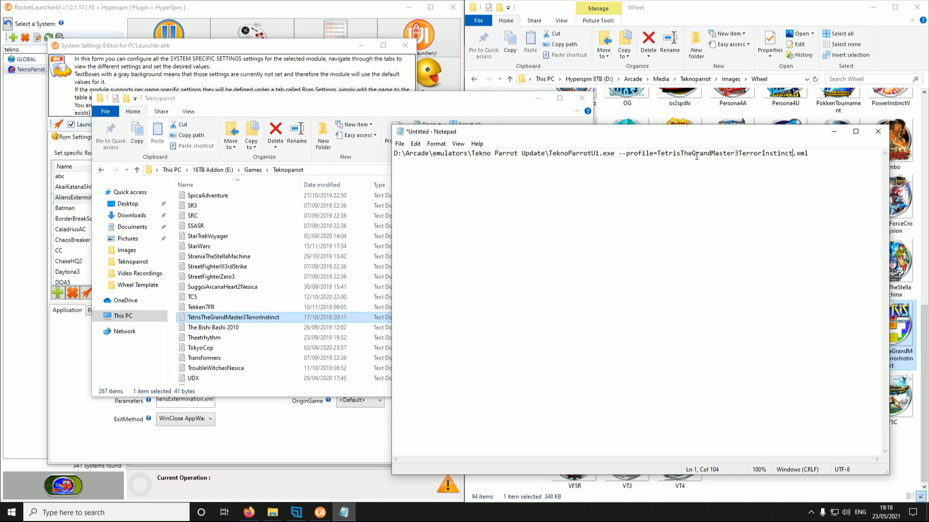
Copy the complete edited launch parameter line and close Notepad without saving
click(877, 139)
drag(808, 153, 341, 166)
click(878, 132)
click(481, 257)
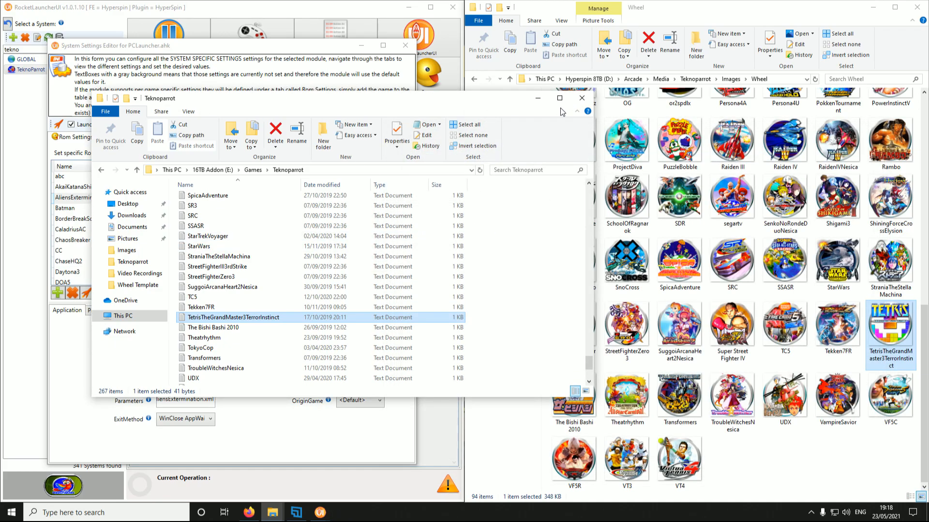
Set the Tetris entry's Parameters to D:\Arcade\emulators\Tekno Parrot Update\TeknoParrotUi.exe --profile=TetrisTheGrandMaster3TerrorInstinct.xml
click(537, 98)
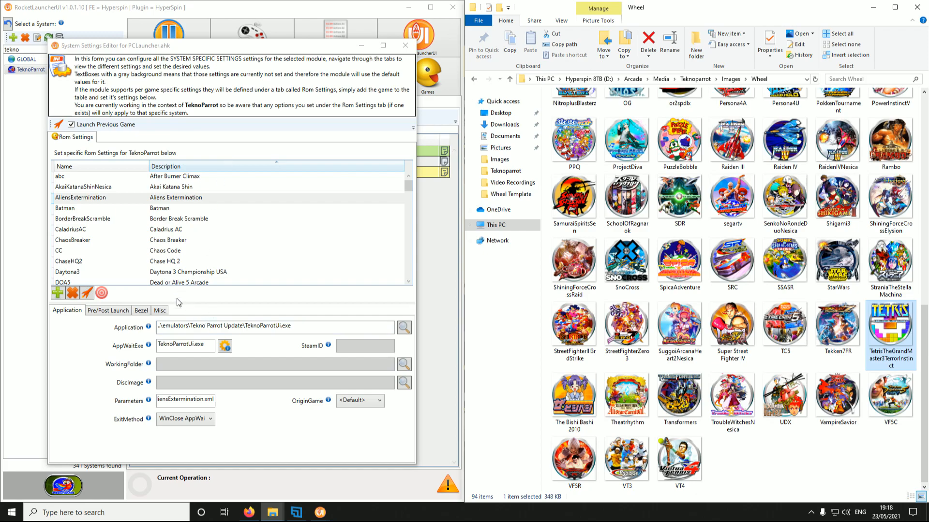
scroll(174, 236, down, 20)
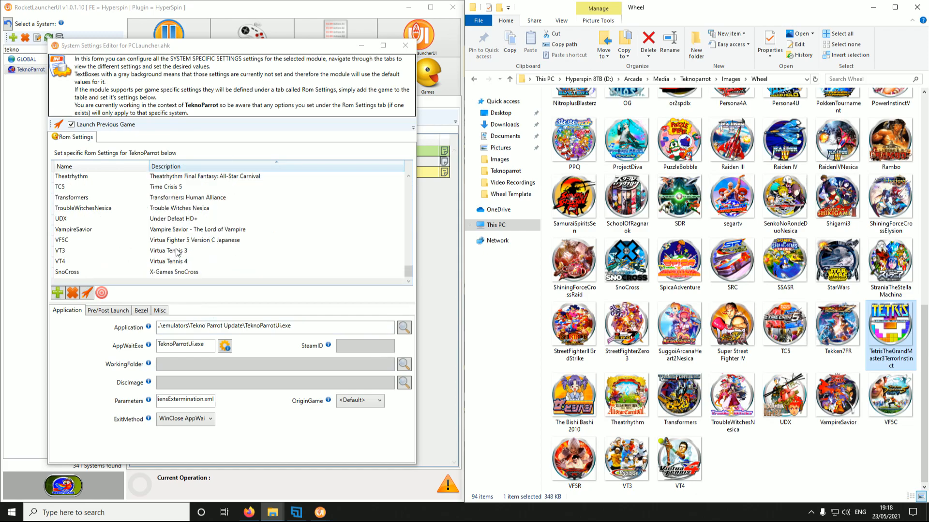
scroll(173, 203, up, 1)
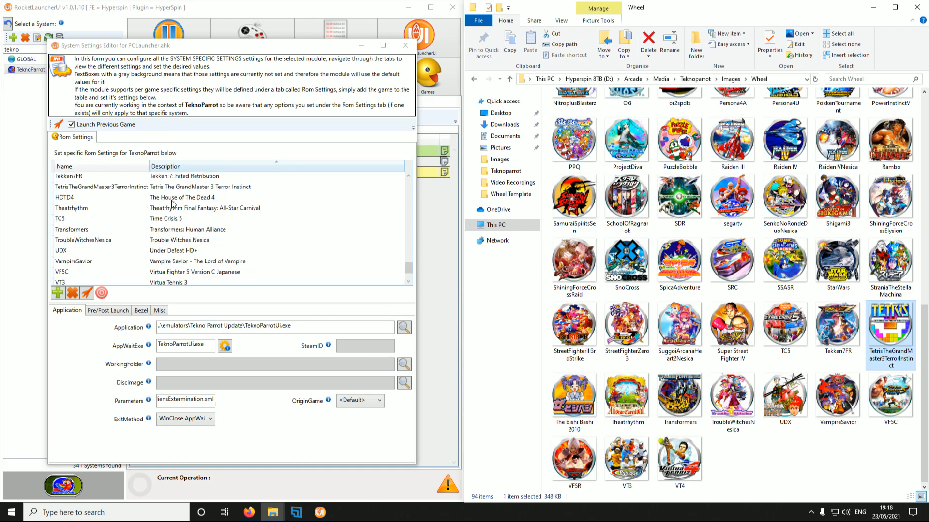
click(175, 188)
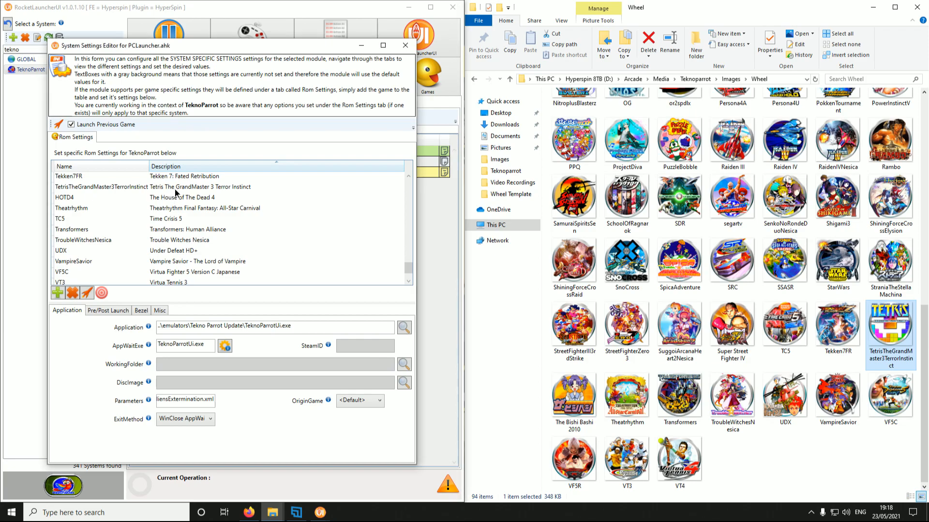
click(171, 402)
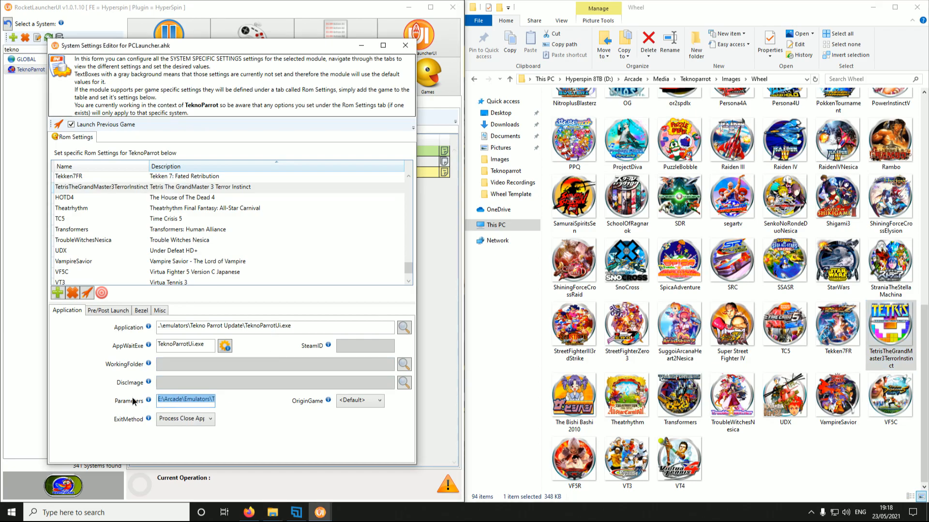
key(End)
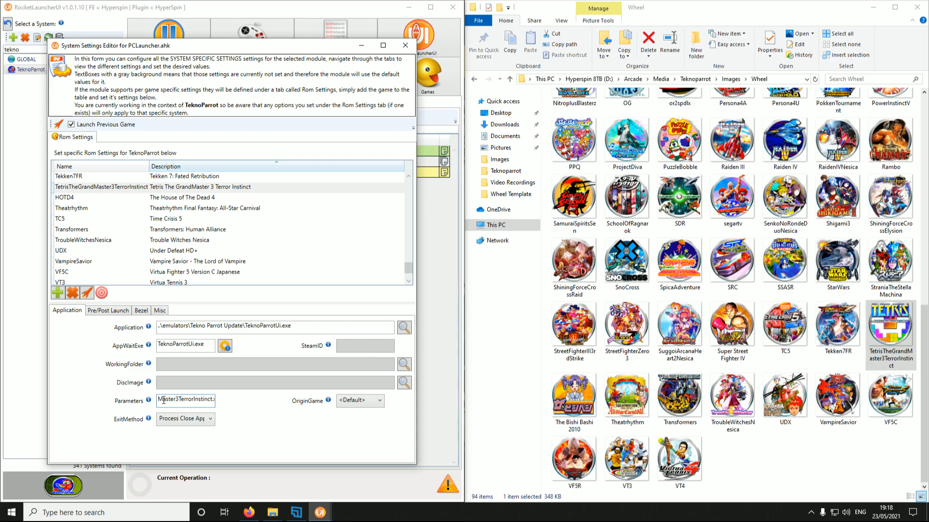
key(shift+Home)
key(BackSpace)
key(ctrl+v)
key(shift+Home)
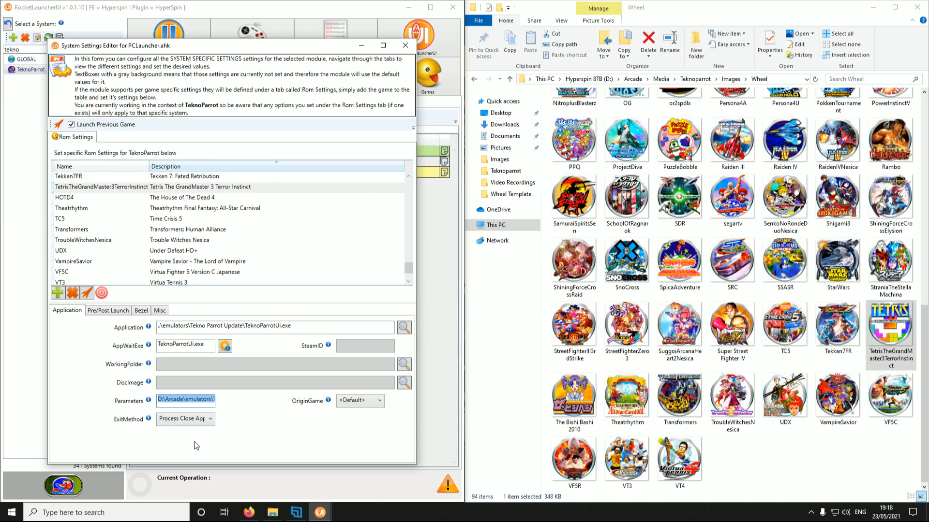
Review the ExitMethod options, keep Process Close Application, and launch the Tetris entry as a test
click(196, 419)
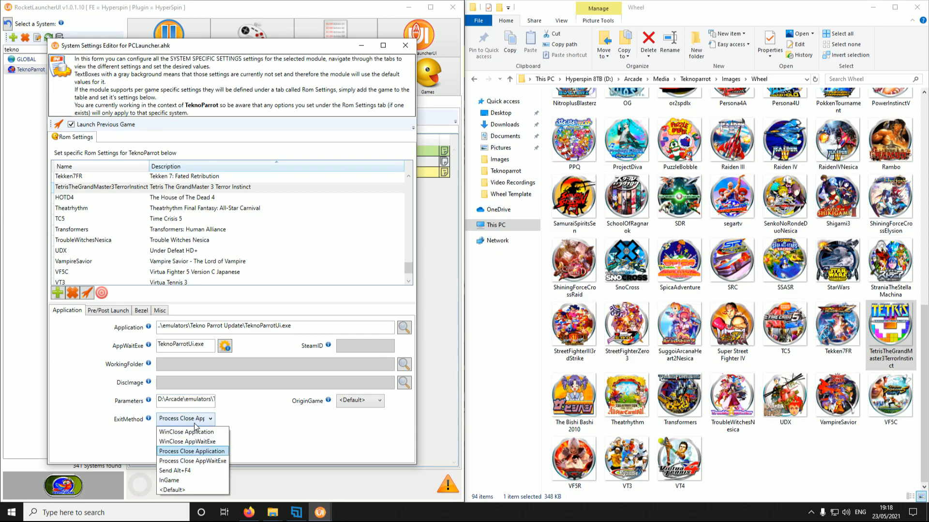
click(196, 424)
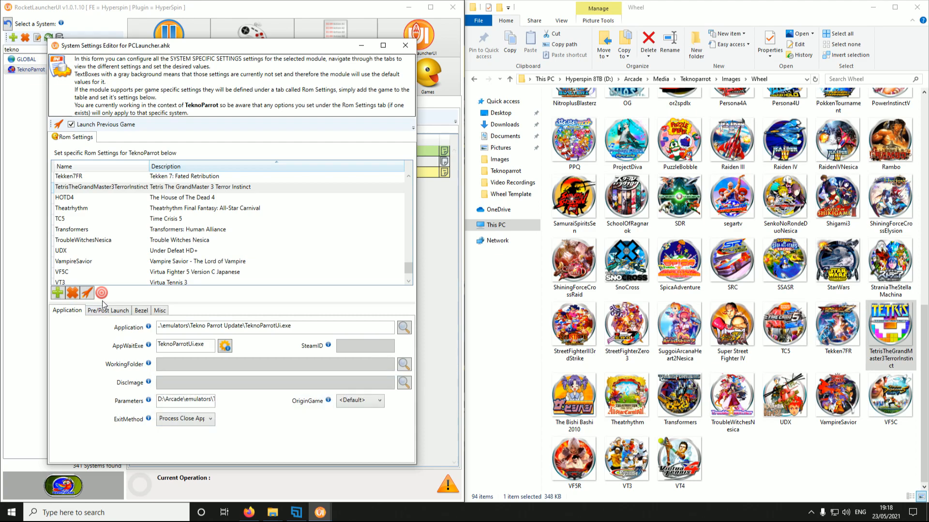
click(99, 296)
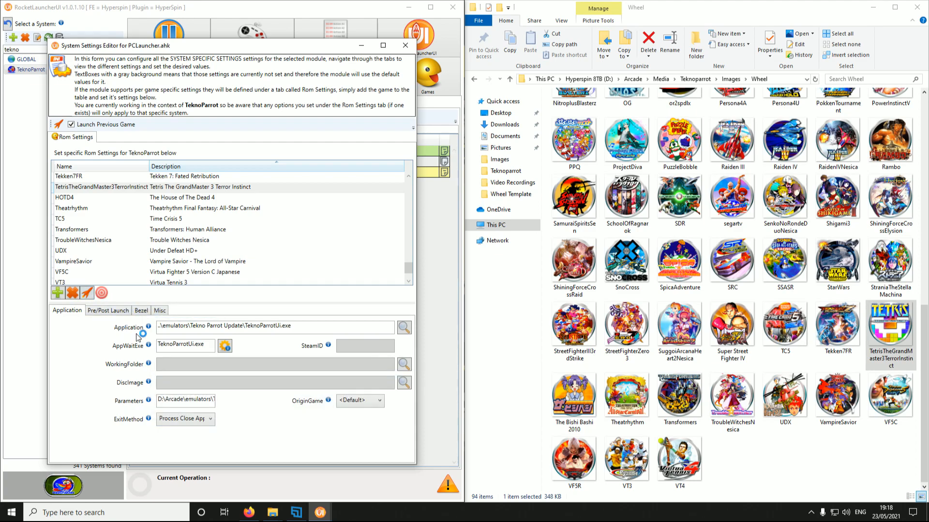
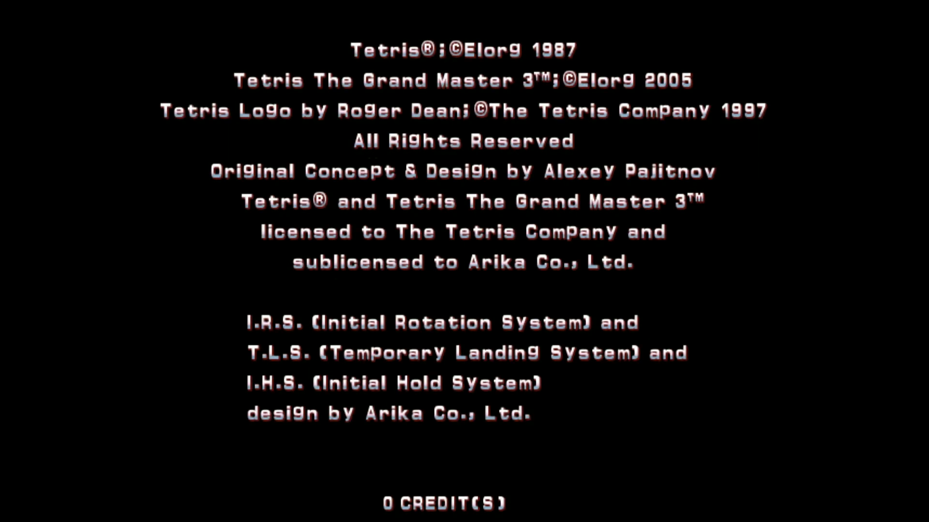
key(5)
key(5)
key(5)
key(5)
key(5)
key(5)
key(5)
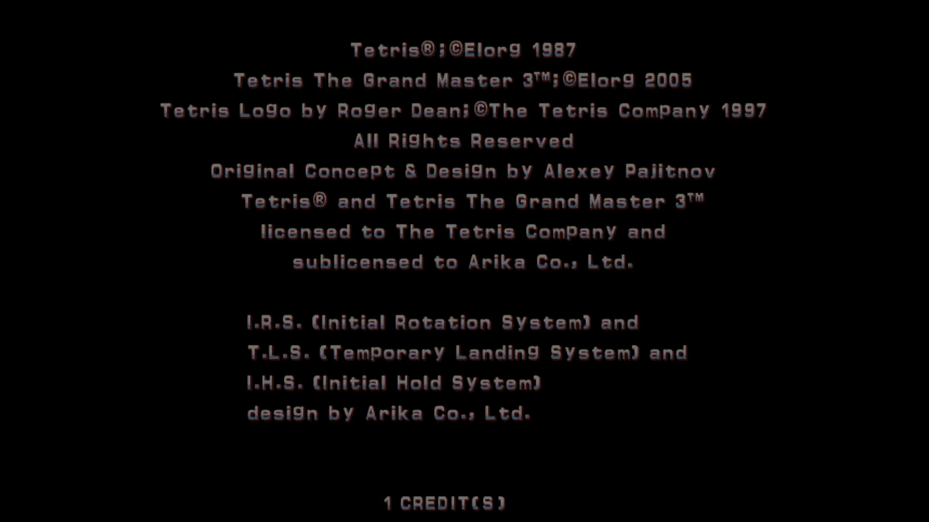
Start a player-one game of Tetris with DATA NOT USED and join as player two with DATA NOT USED
key(1)
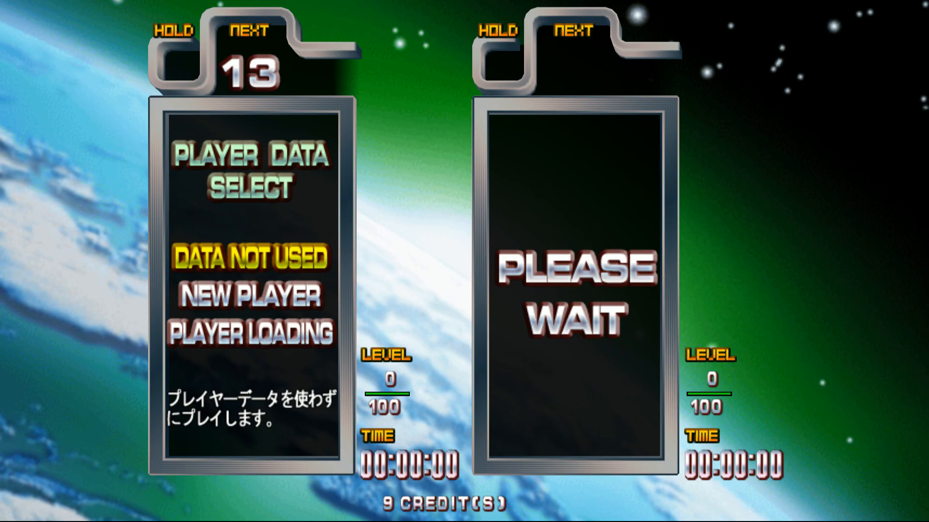
key(1)
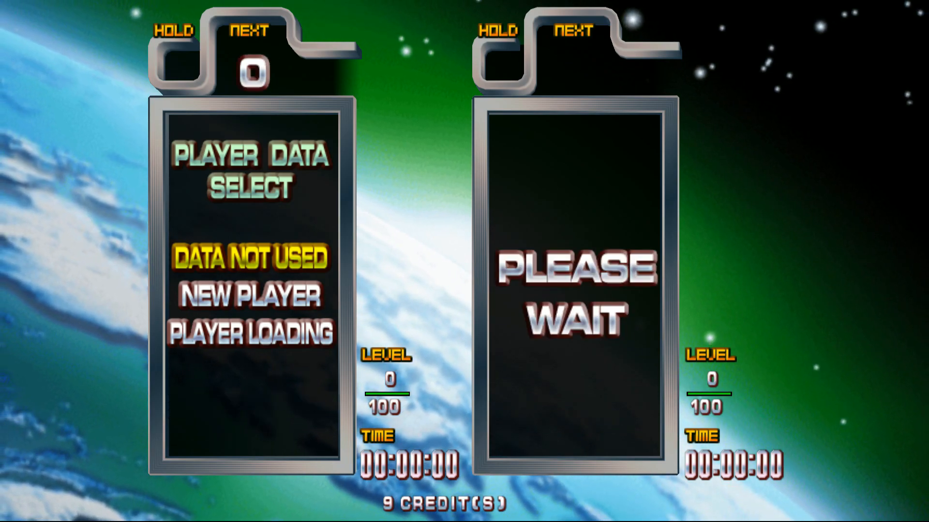
key(1)
key(1)
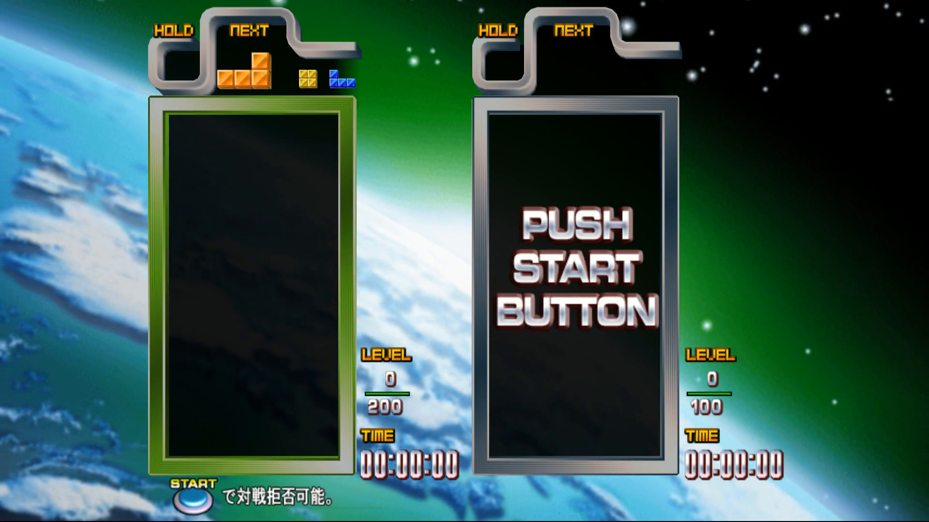
key(2)
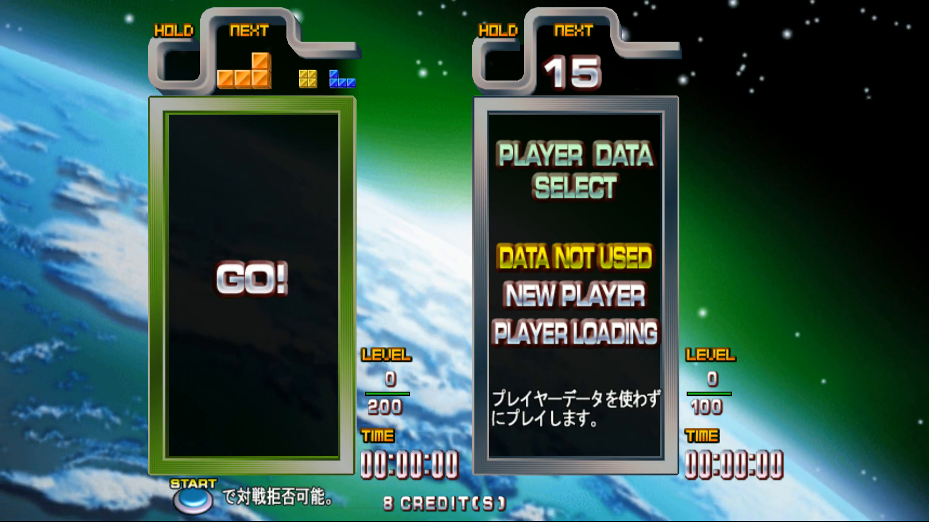
key(2)
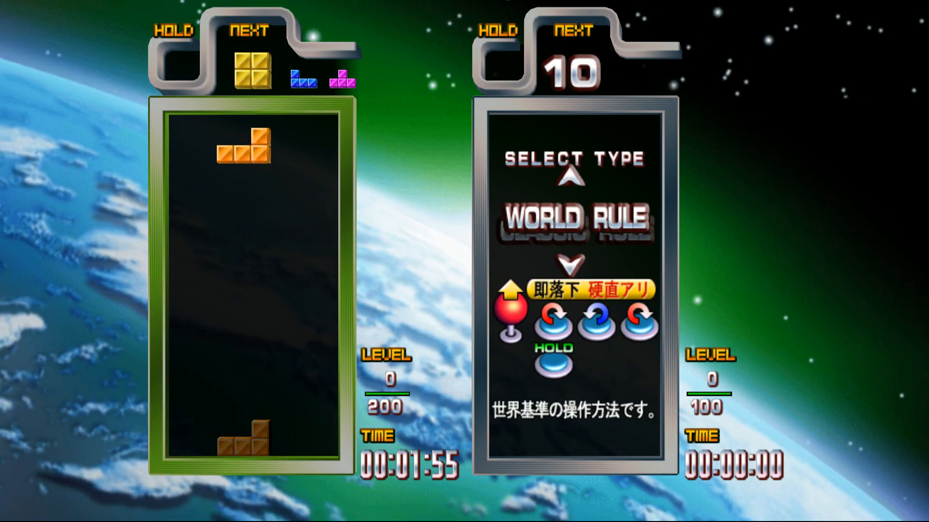
Test sideways movement of the falling orange piece in player one's field and exit the game
key(Left)
key(Left)
key(Right)
key(Right)
key(Right)
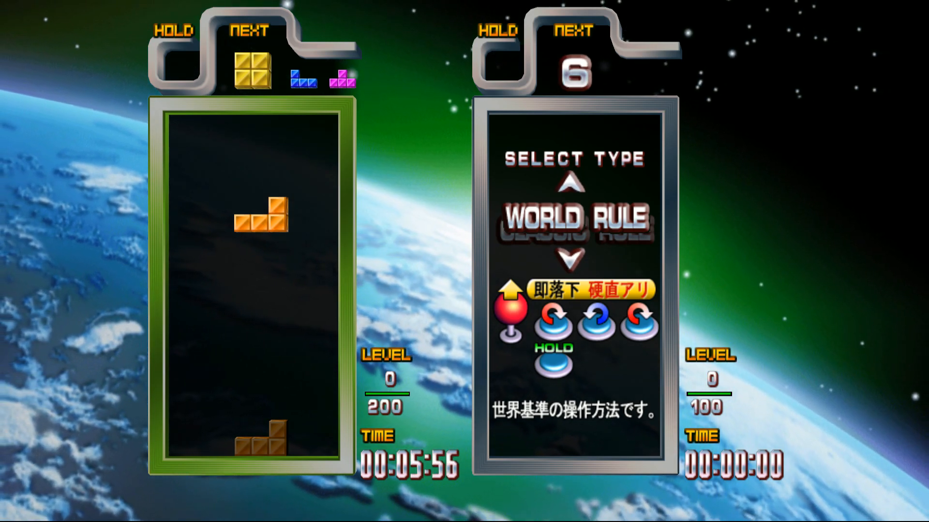
key(Escape)
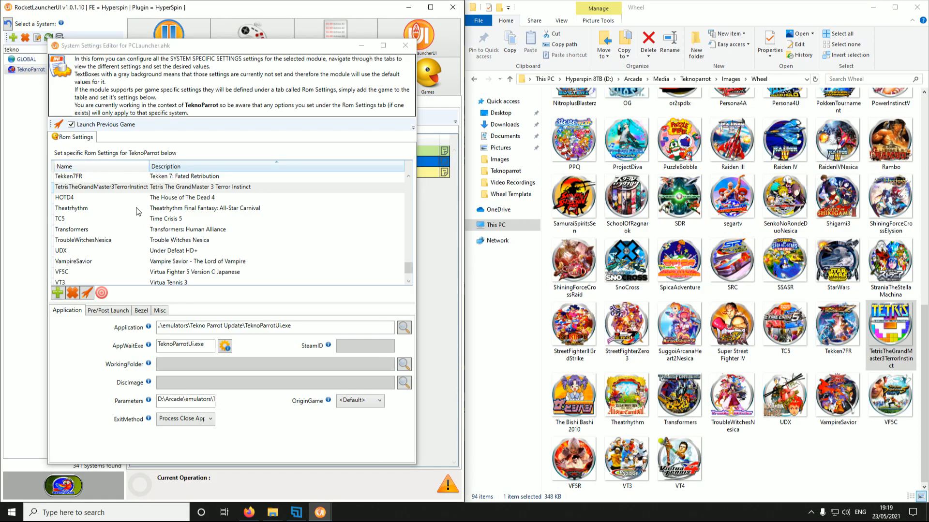
Close the PCLauncher settings editor and RocketLauncherUI, and minimize the Wheel images folder window
click(405, 46)
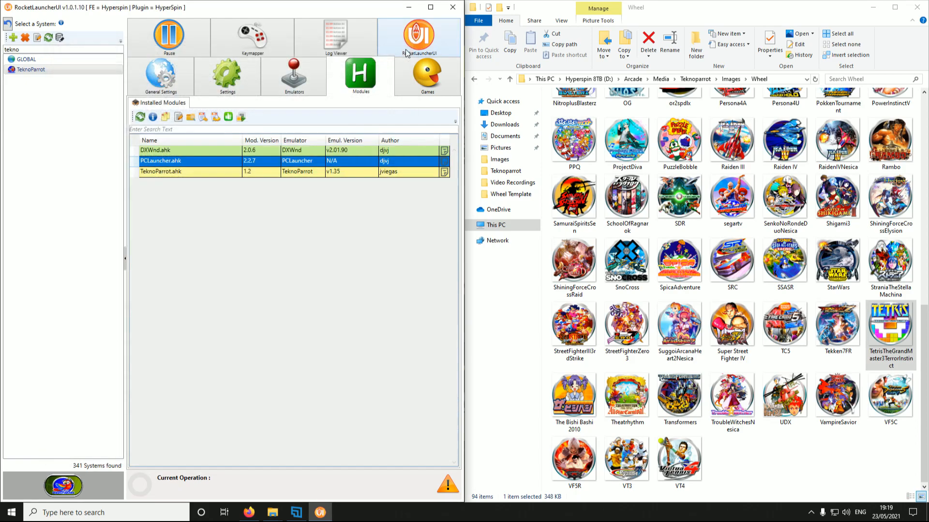
click(452, 7)
click(873, 9)
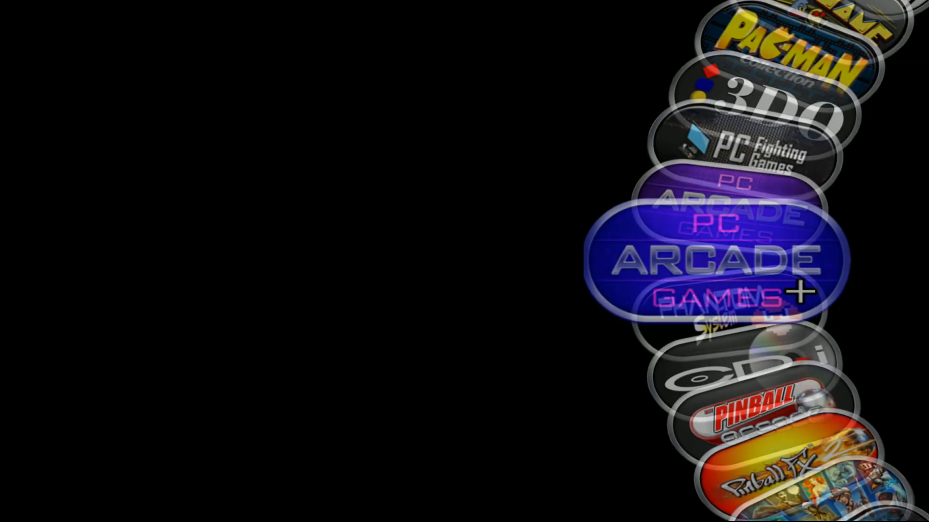
Browse the HyperSpin main menu to the TeknoParrot system and open its game wheel
key(Down)
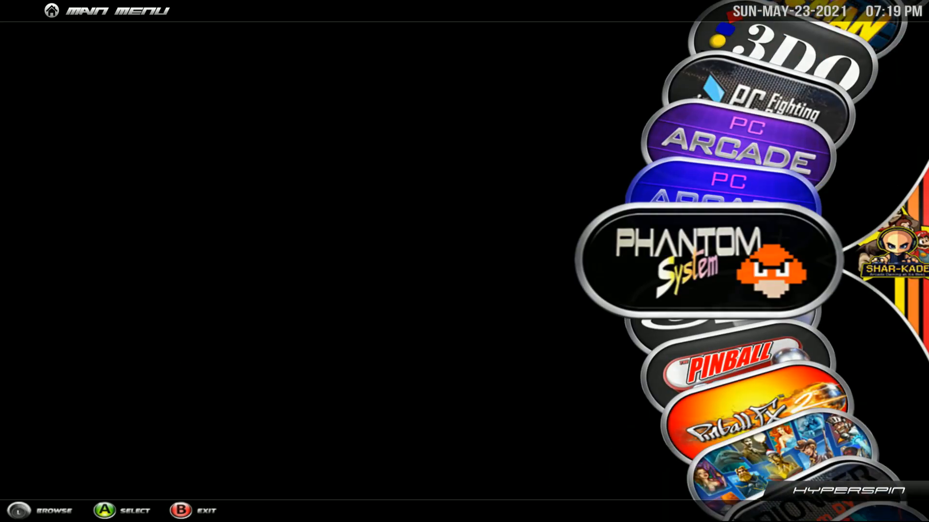
key(Down)
key(Down)
key(Down)
key(Down)
key(Down)
key(Down)
key(Down)
key(Down)
key(Down)
key(Down)
key(Down)
key(Down)
key(Down)
key(Down)
key(Down)
key(Down)
key(Down)
key(Down)
key(Down)
key(Down)
key(Down)
key(Down)
key(Down)
key(Down)
key(Down)
key(Down)
key(Down)
key(Down)
key(Down)
key(Down)
key(Down)
key(Down)
key(Down)
key(Down)
key(Down)
key(Down)
key(Down)
key(Down)
key(Down)
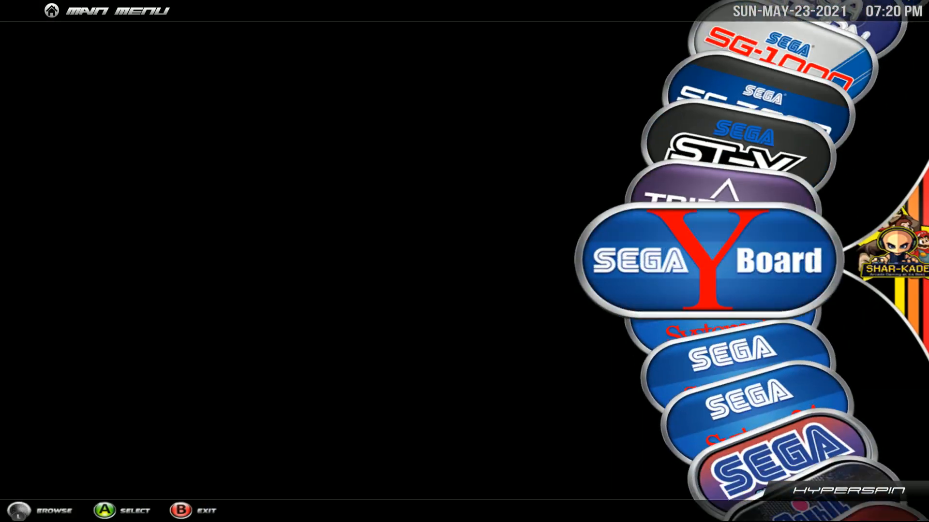
key(Down)
key(Down)
key(Down)
key(Down)
key(Down)
key(Down)
key(Down)
key(Down)
key(Down)
key(Down)
key(Down)
key(Down)
key(Down)
key(Down)
key(Down)
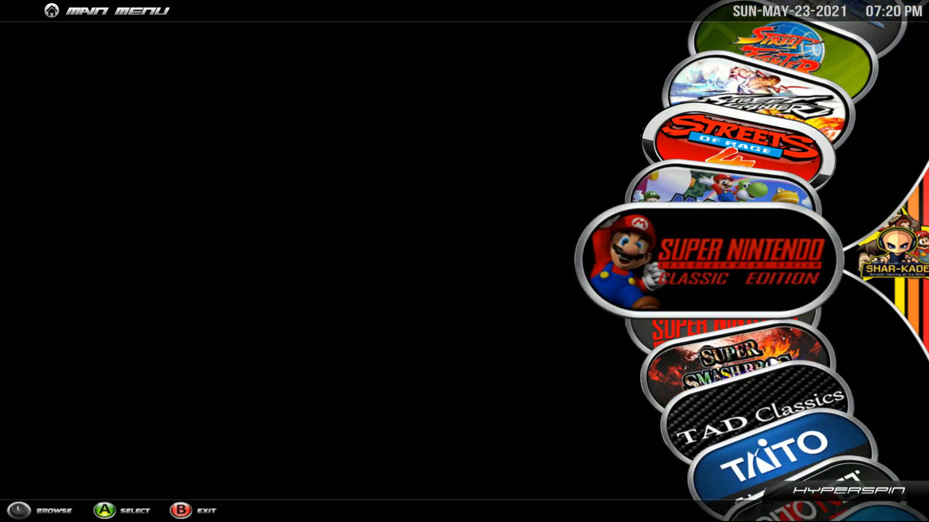
key(Up)
key(Up)
key(Up)
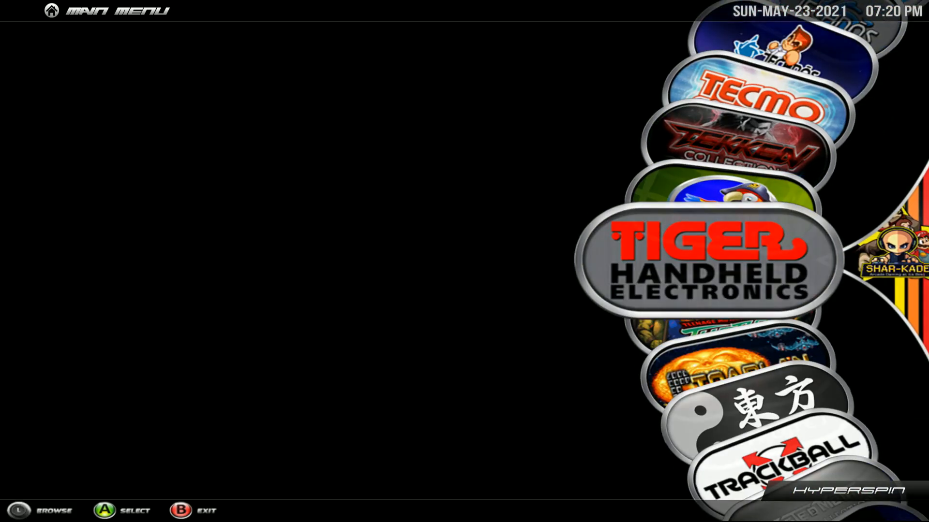
key(Return)
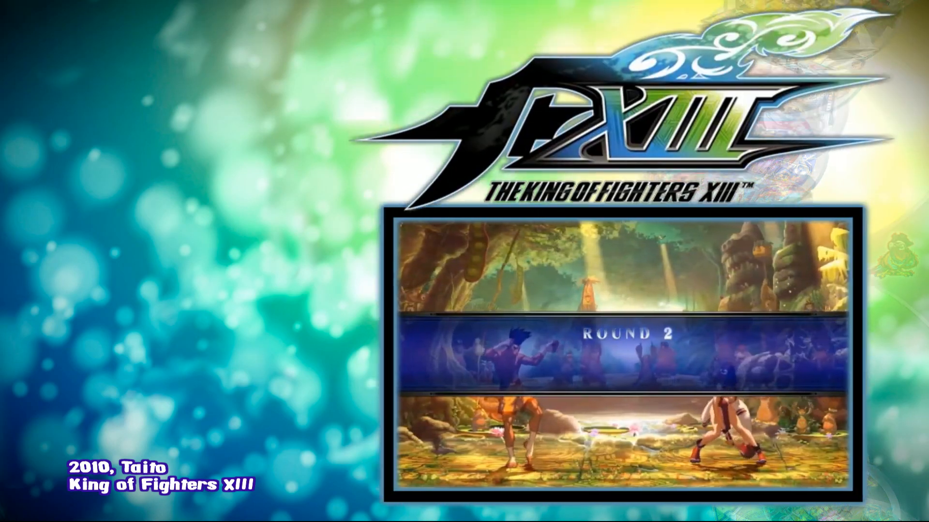
Find Tetris The GrandMaster 3 Terror Instinct in the TeknoParrot wheel and launch it
key(Down)
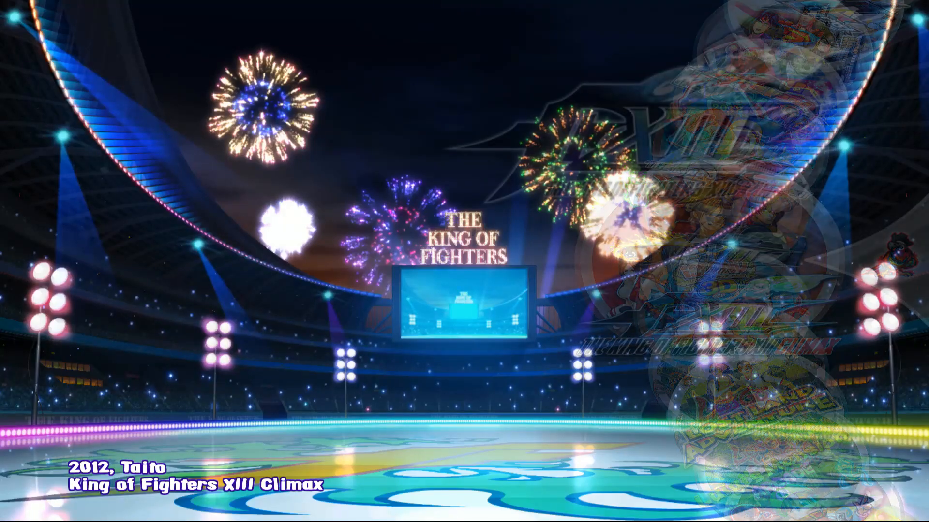
key(Down)
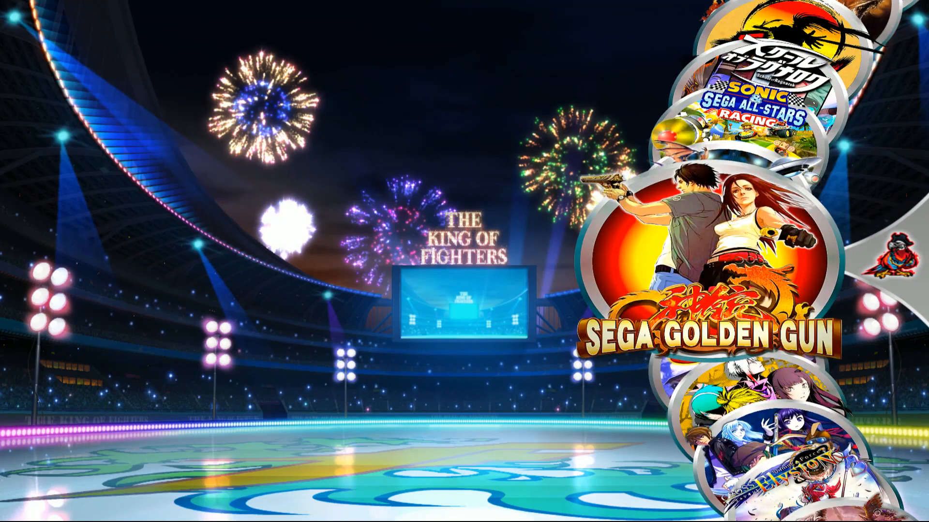
key(Down)
key(Down)
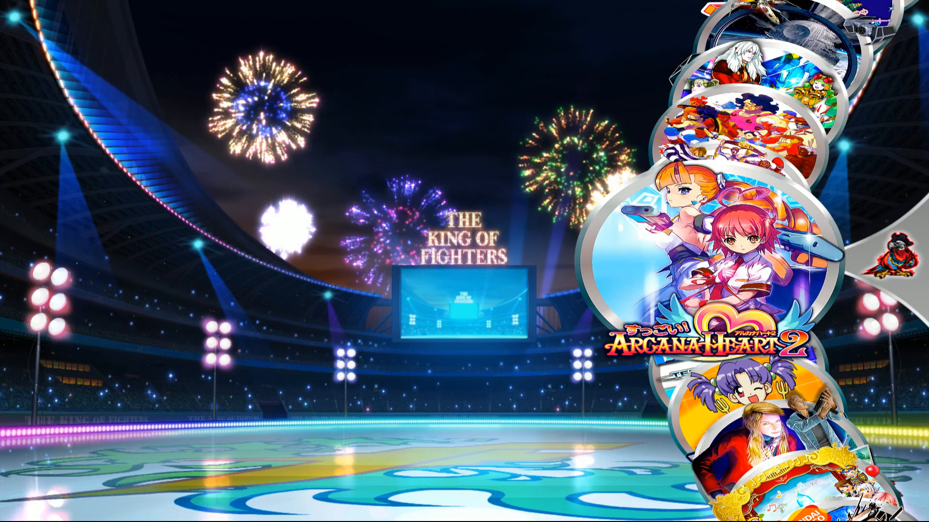
key(Down)
key(Down)
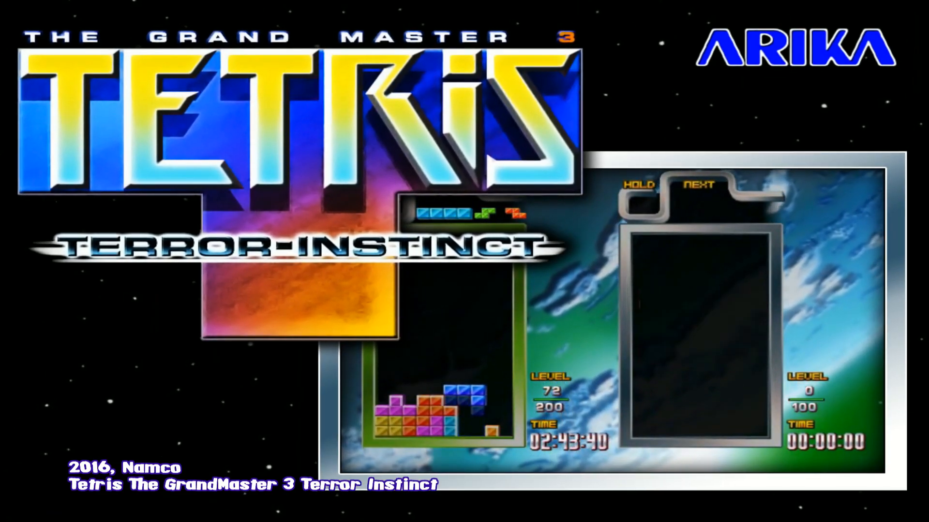
key(Return)
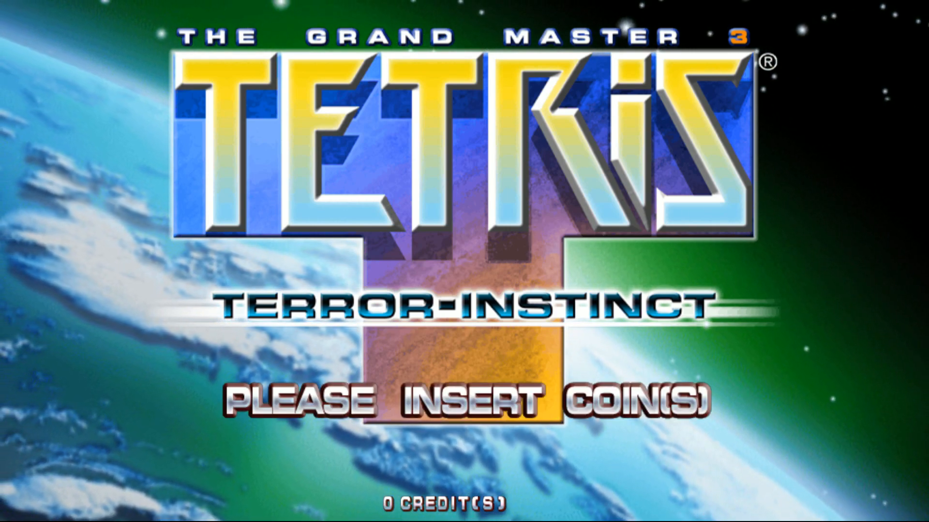
Insert credits and start a player-one game with DATA NOT USED
key(5)
key(5)
key(1)
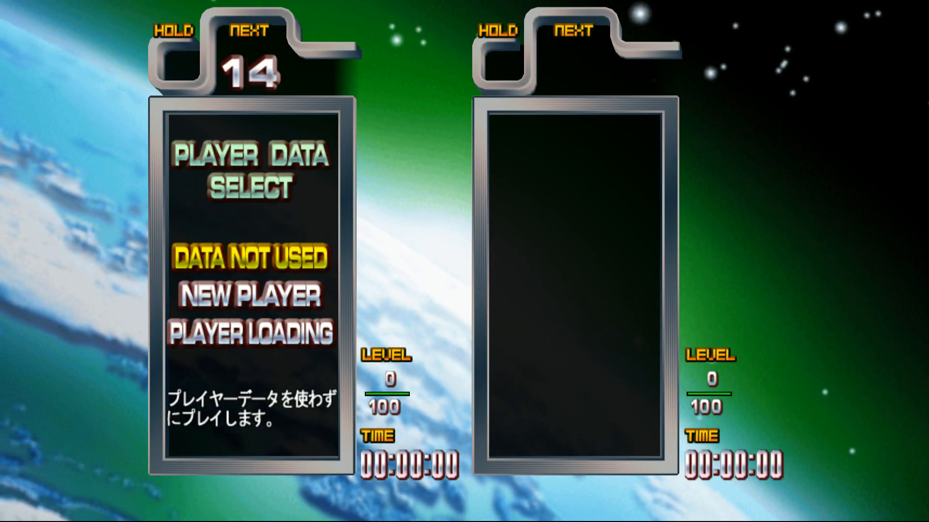
key(1)
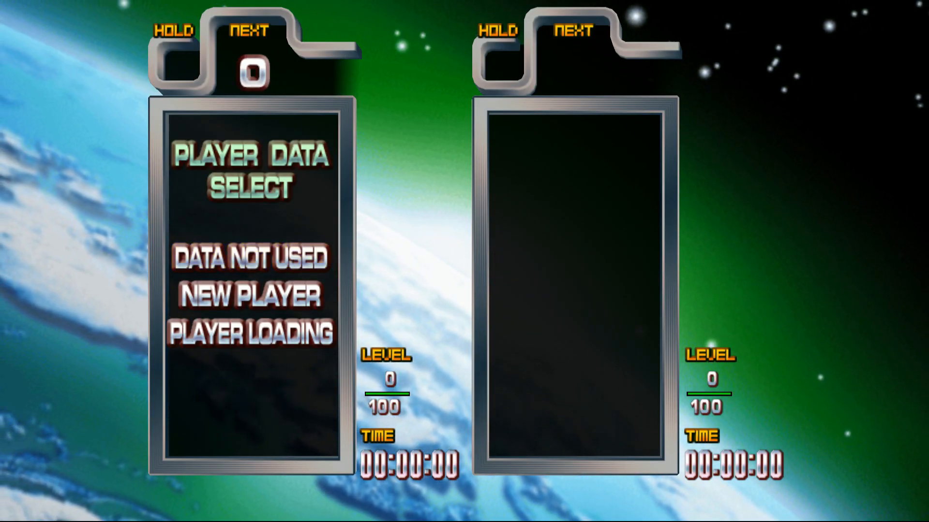
key(1)
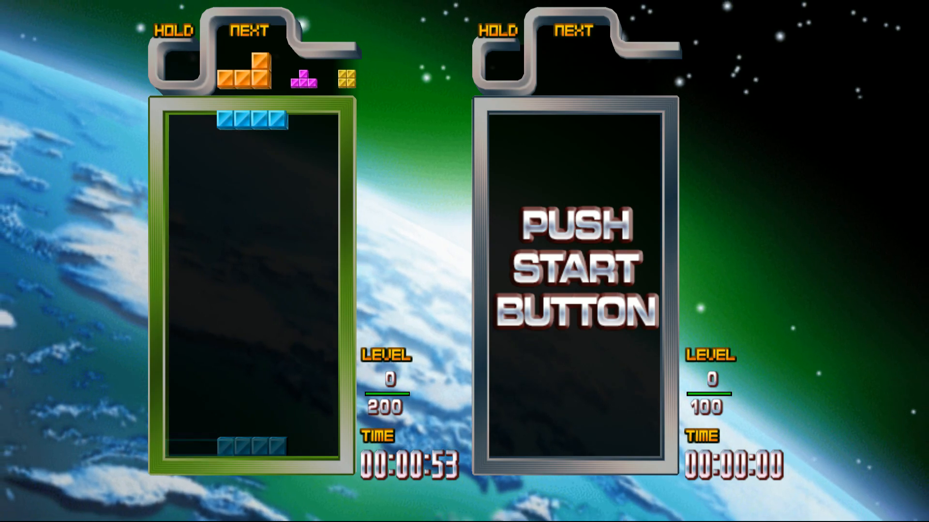
Test the game controls by moving and dropping several falling pieces in player one's field
key(Left)
key(Left)
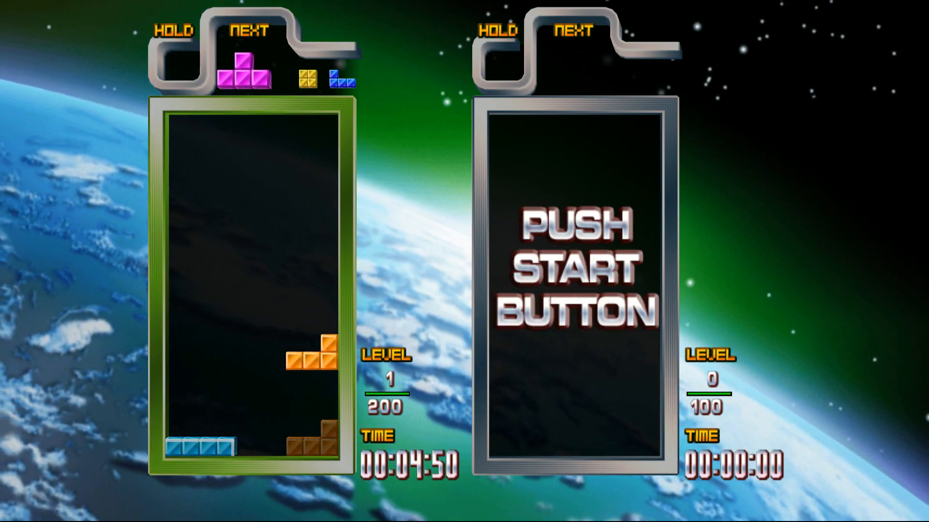
key(Up)
key(Right)
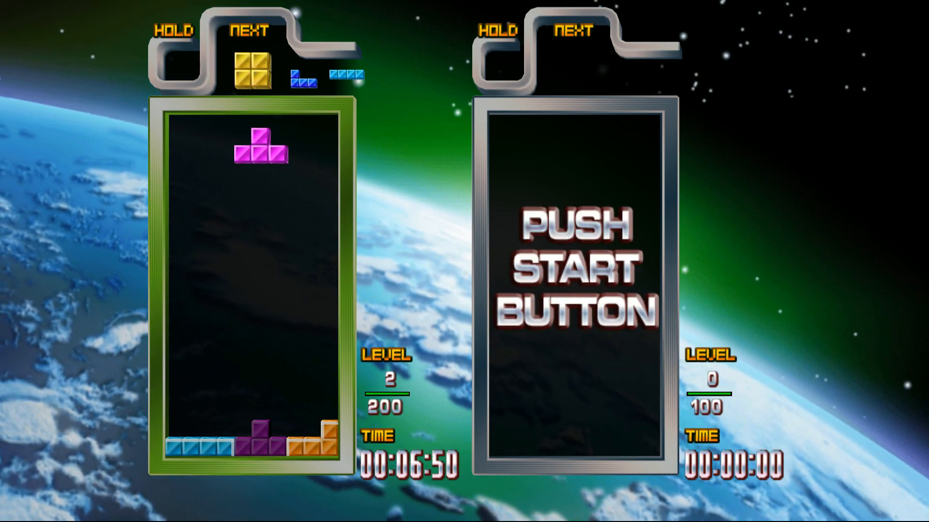
key(Down)
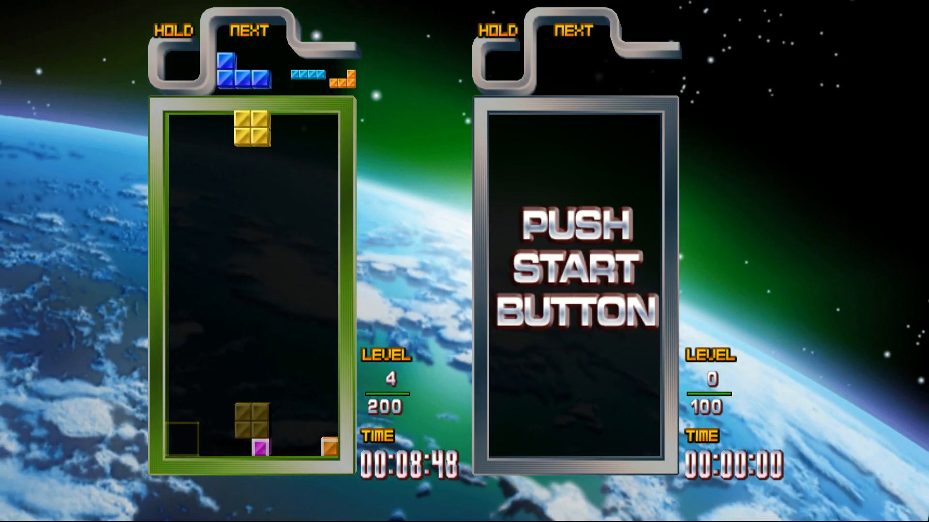
key(Left)
key(Left)
key(Left)
key(Left)
key(Down)
key(Up)
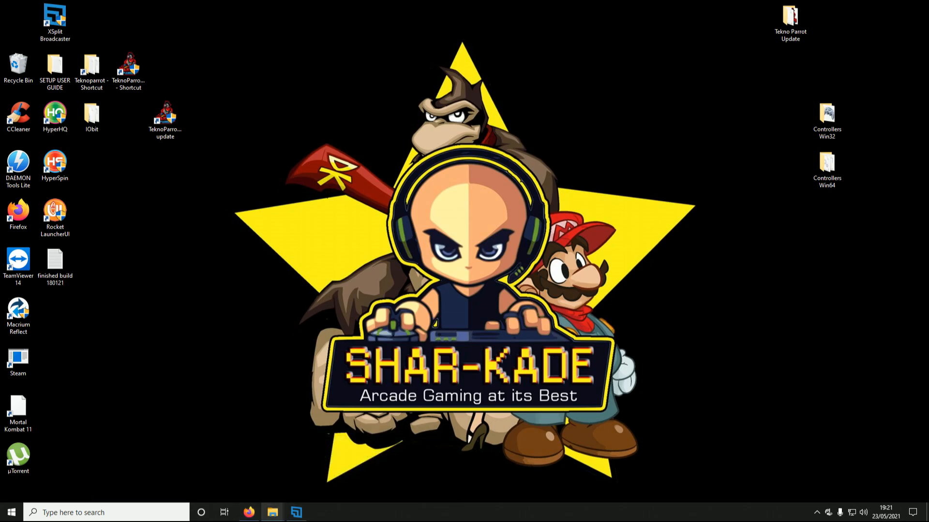
Bring up the Teknoparrot games folder window and switch to XSplit Broadcaster
mouse_move(273, 512)
click(401, 460)
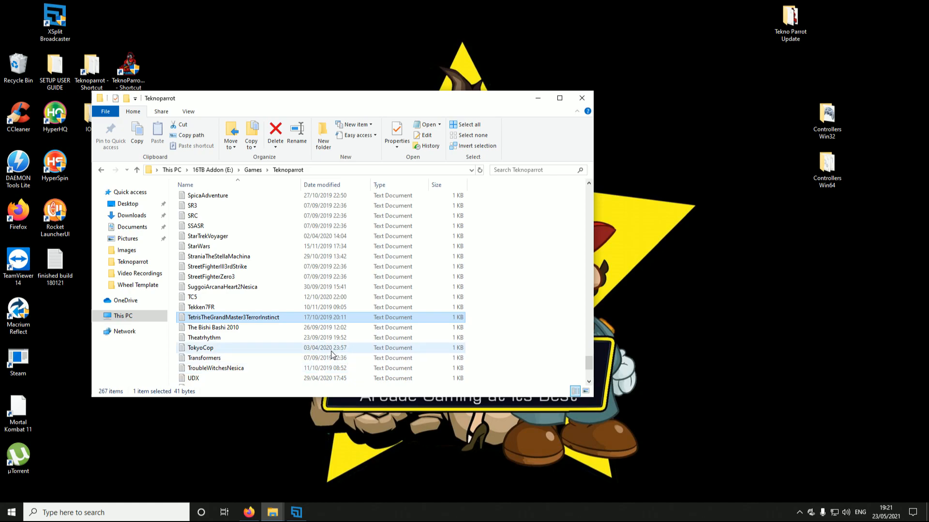
key(alt+Tab)
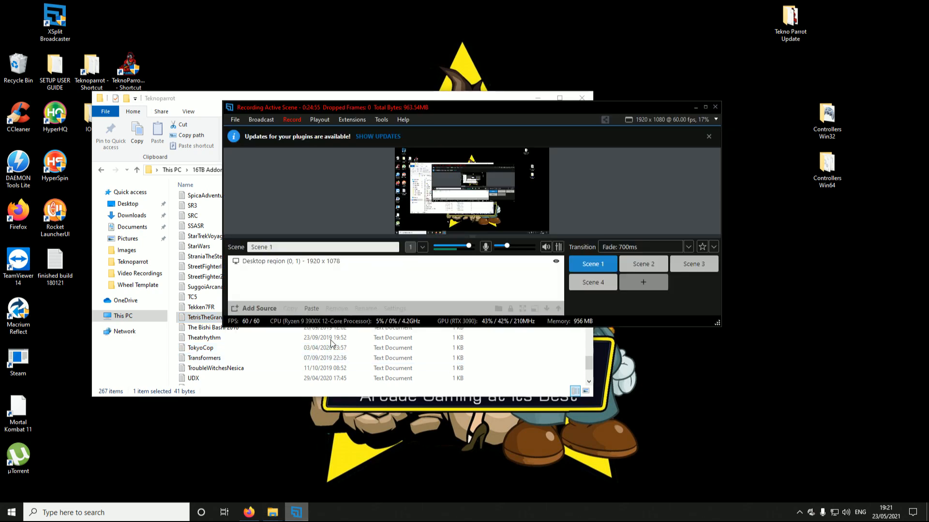